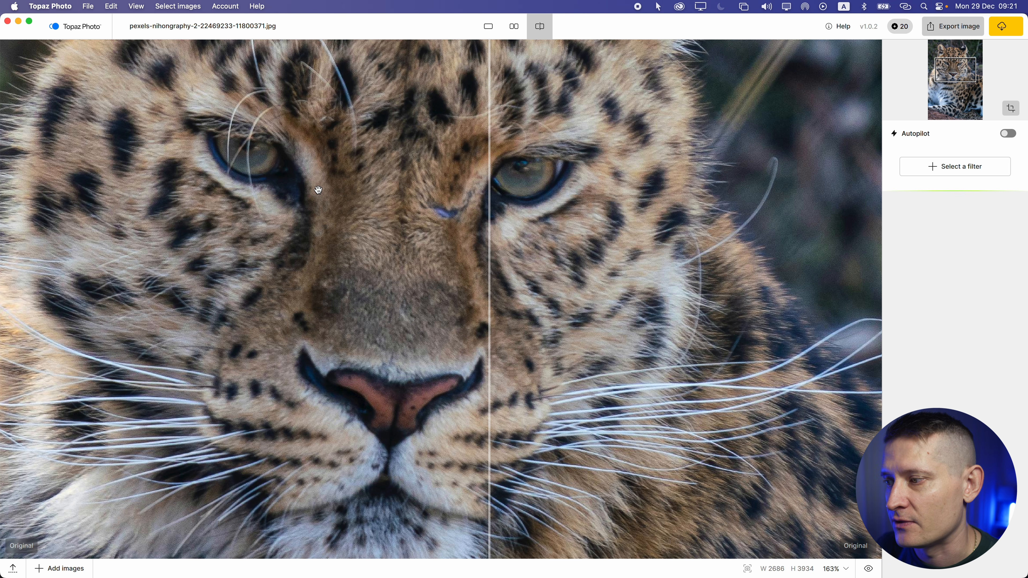
Turn on Autopilot, then add a 2x Upscale filter and a Sharpen filter for the subject of the leopard photo.
left_click(1007, 133)
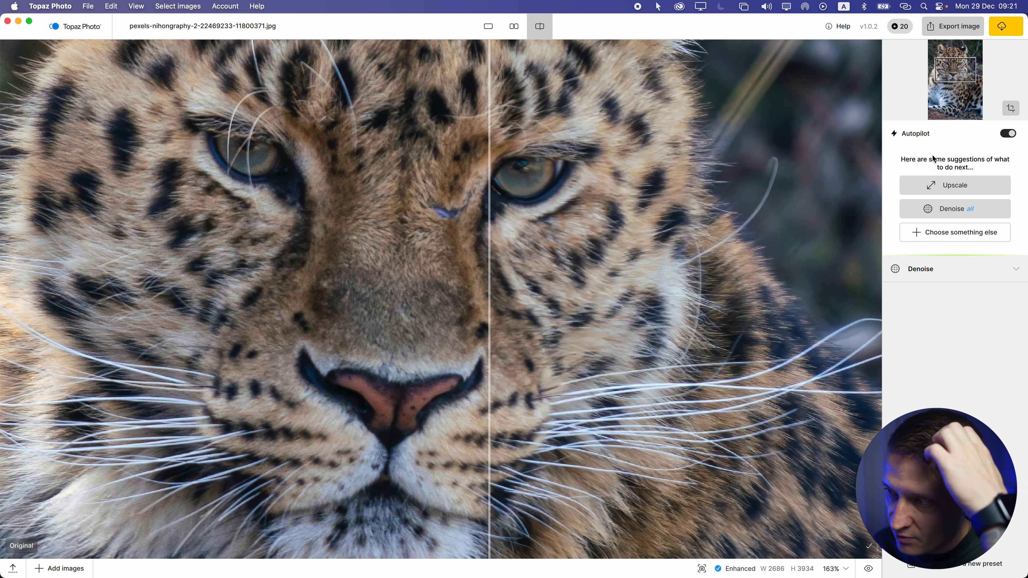
left_click(955, 185)
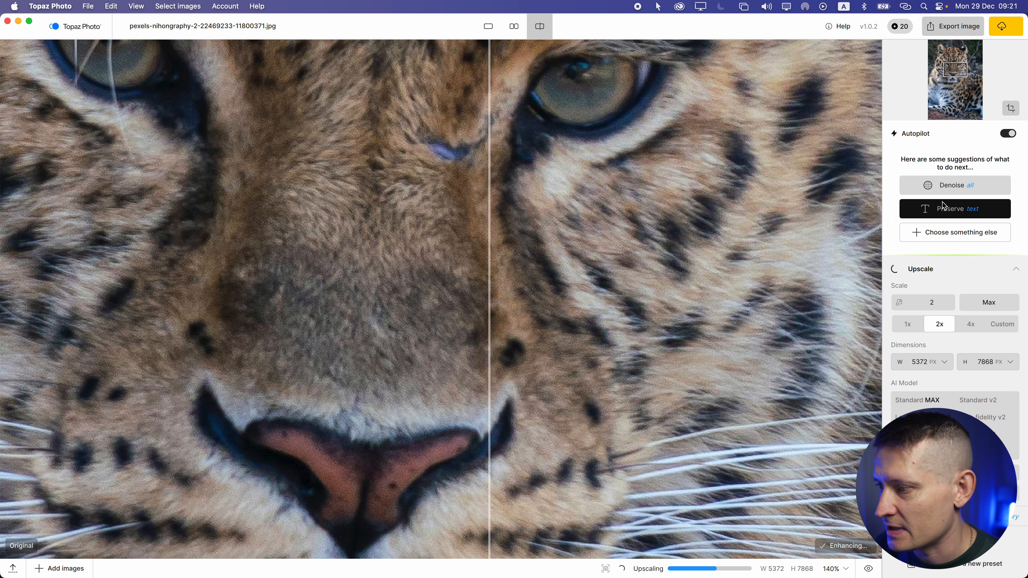
left_click(940, 232)
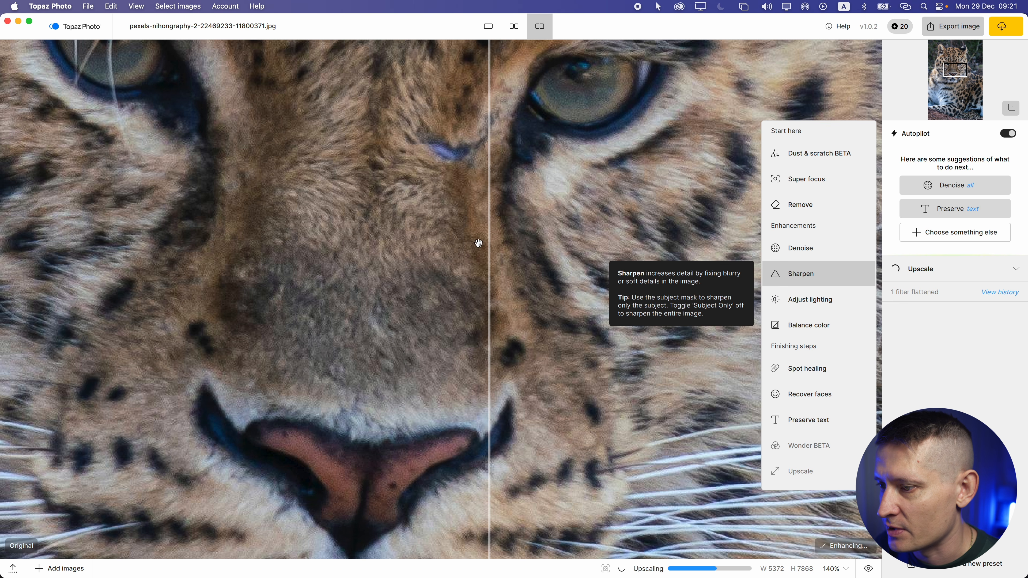
left_click(802, 274)
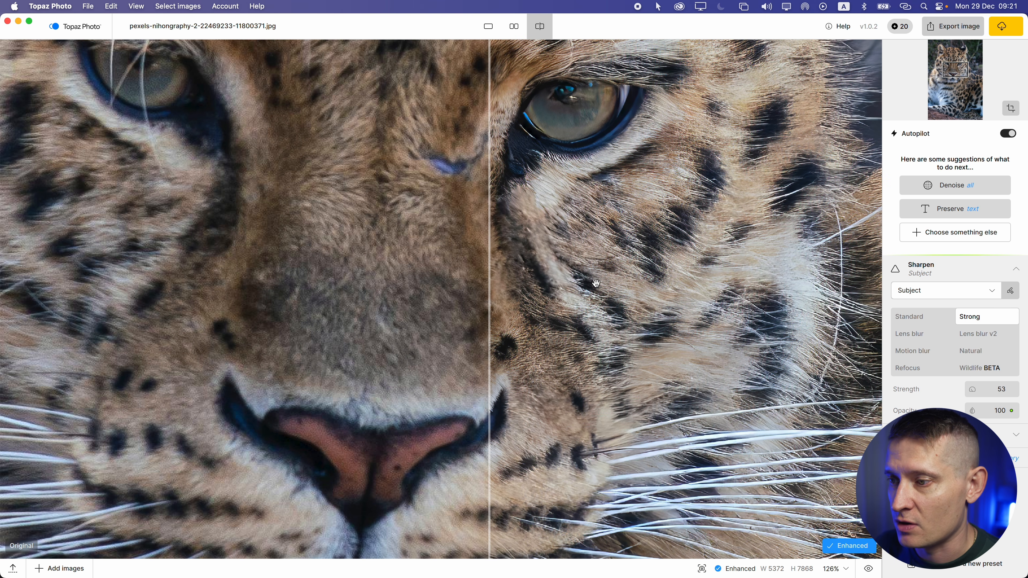
Compare the sharpened leopard face with the original and switch the Sharpen model to Wildlife BETA.
scroll(596, 284, "down", 3)
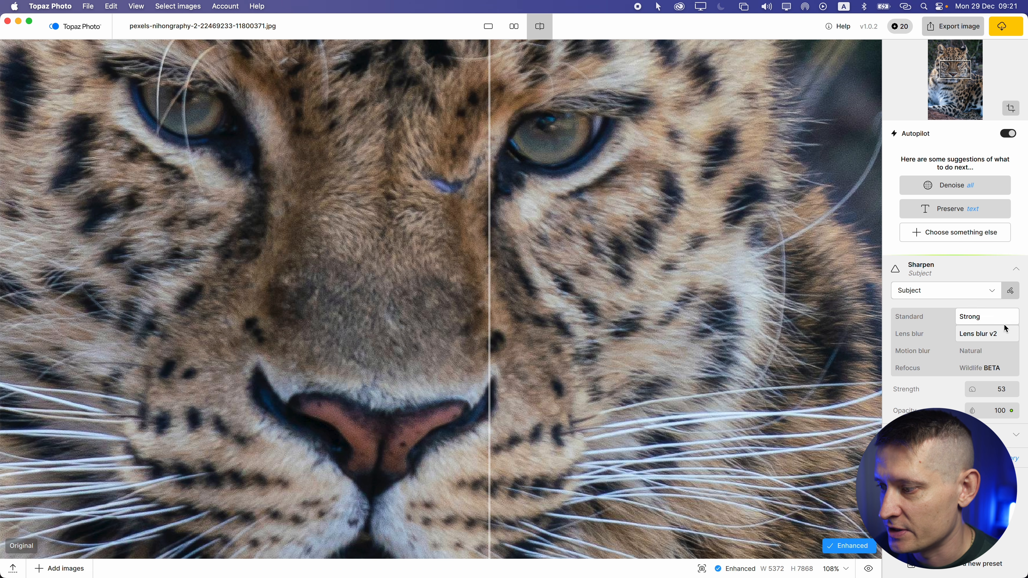
left_click_drag(491, 205, 40, 202)
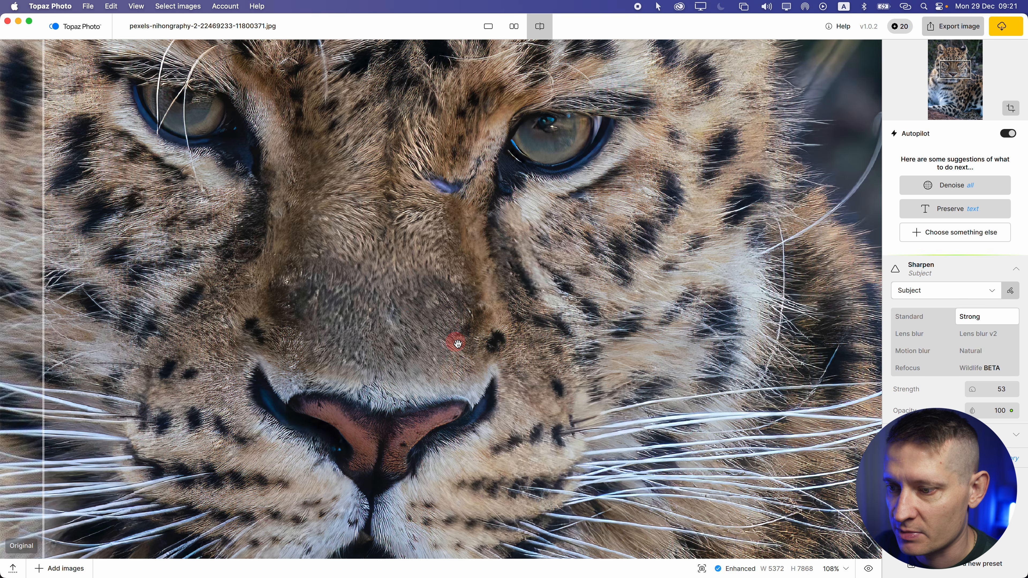
scroll(450, 342, "down", 4)
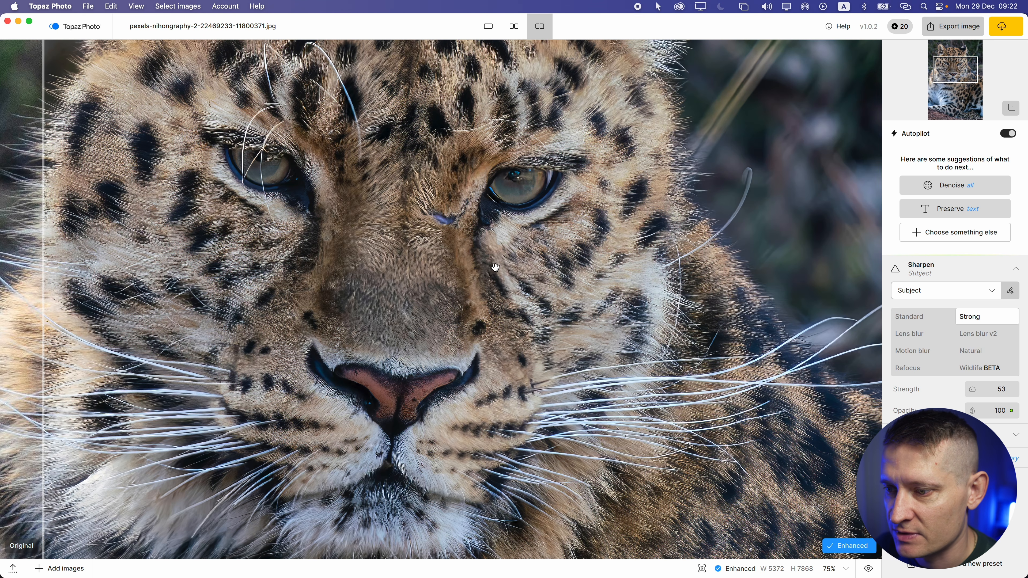
scroll(495, 267, "down", 1)
left_click(980, 367)
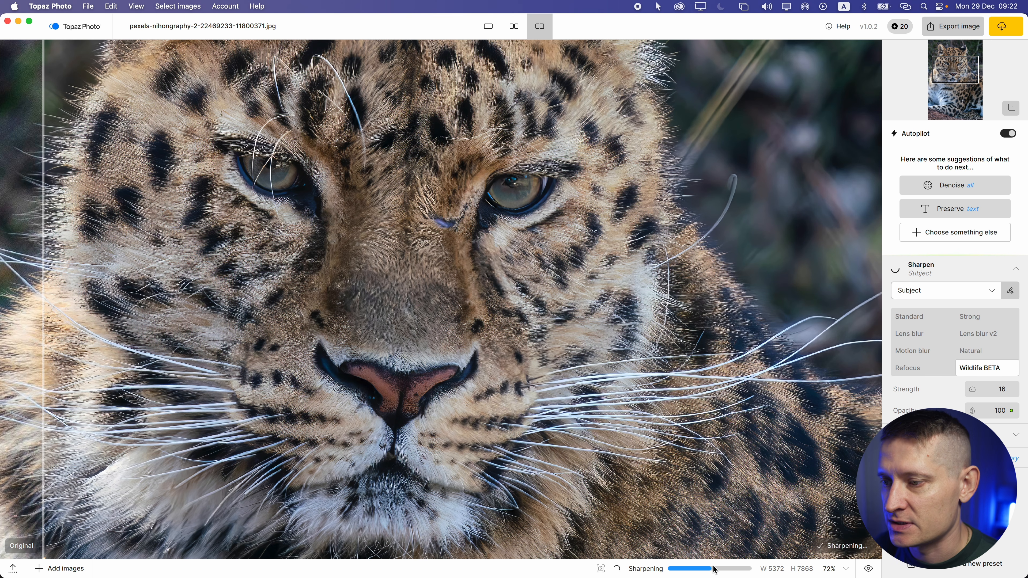
Examine the fur and eyes with Wildlife sharpening against the original across the split comparison.
left_click_drag(605, 265, 167, 202)
scroll(246, 161, "up", 3)
scroll(247, 161, "up", 3)
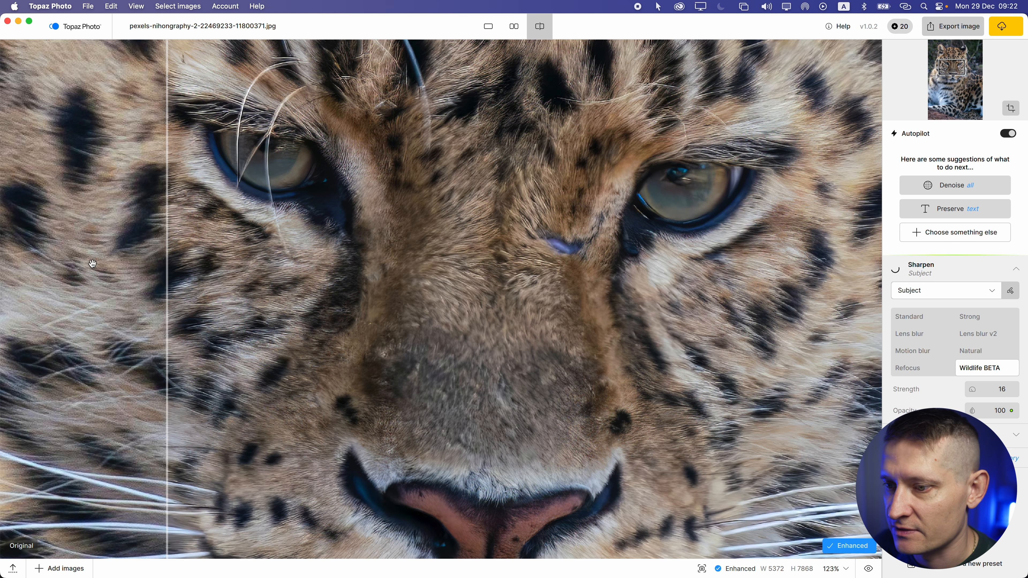
left_click_drag(170, 255, 528, 283)
scroll(550, 344, "down", 3)
scroll(551, 344, "down", 2)
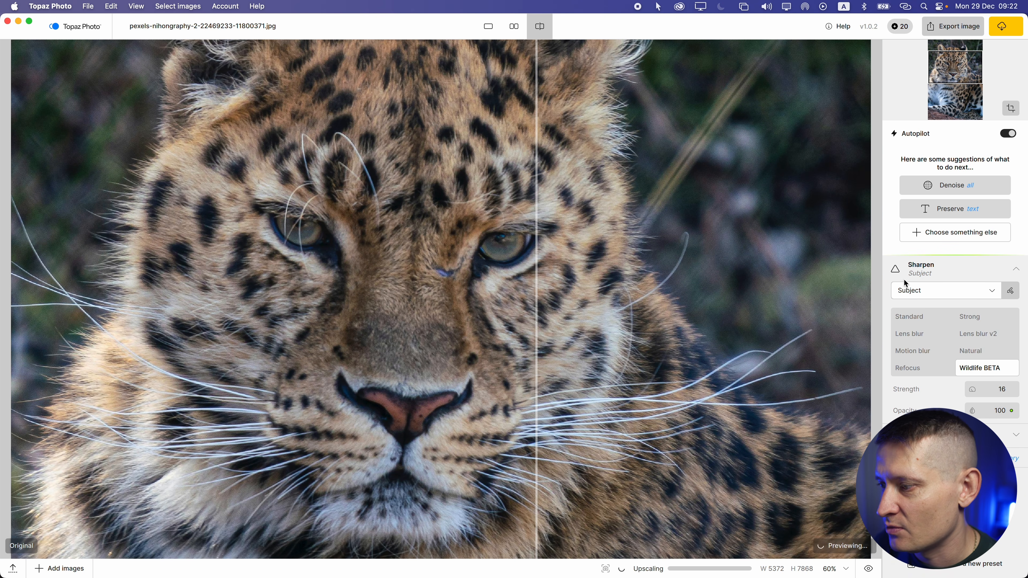
Export the enhanced photo to the original folder as a 16-bit PNG with the suffix "-topaz".
left_click(964, 27)
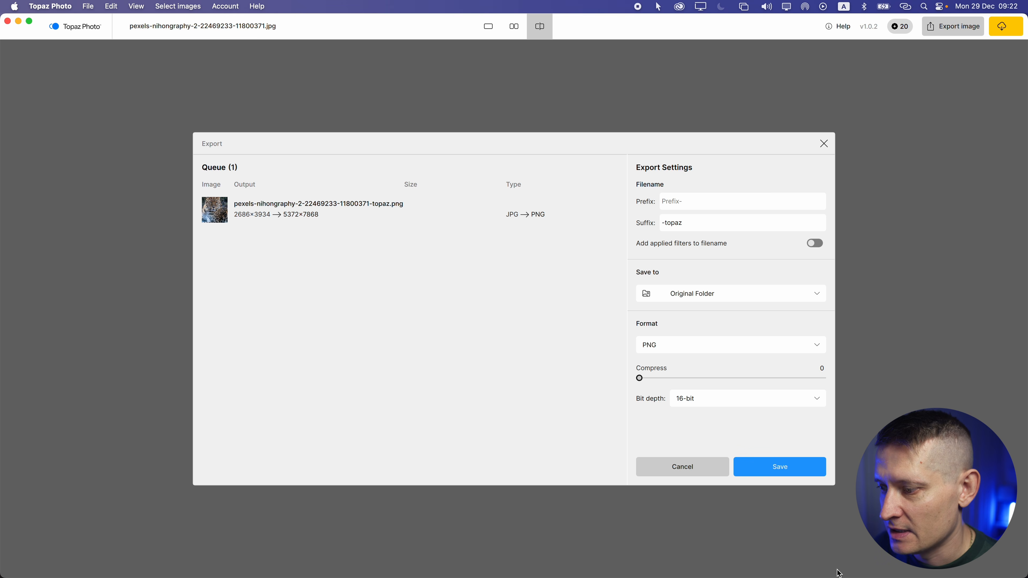
left_click(816, 472)
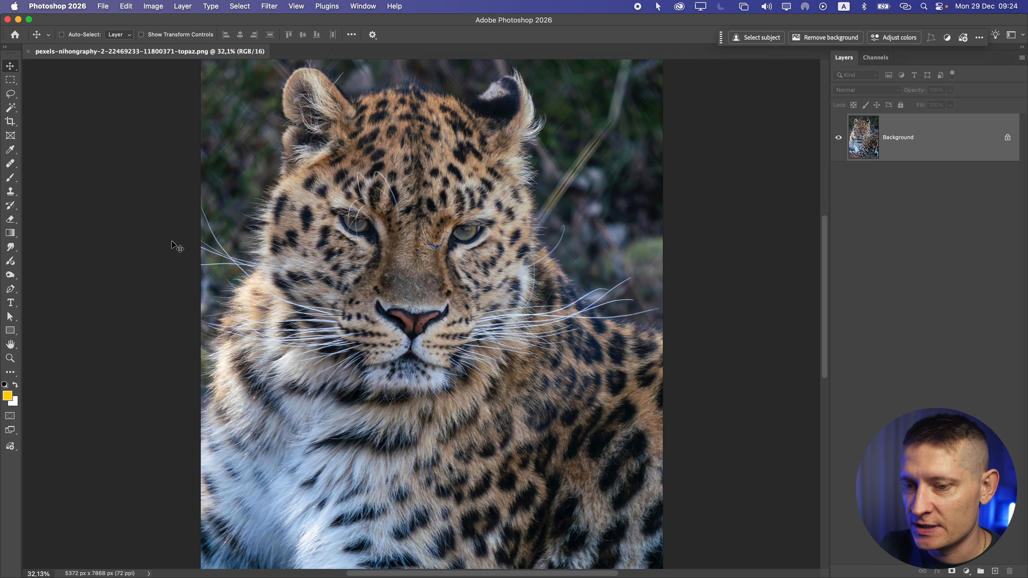
In Photoshop, create a new portrait document of 4000 x 5000 pixels at 300 ppi with a white background.
key("super+n")
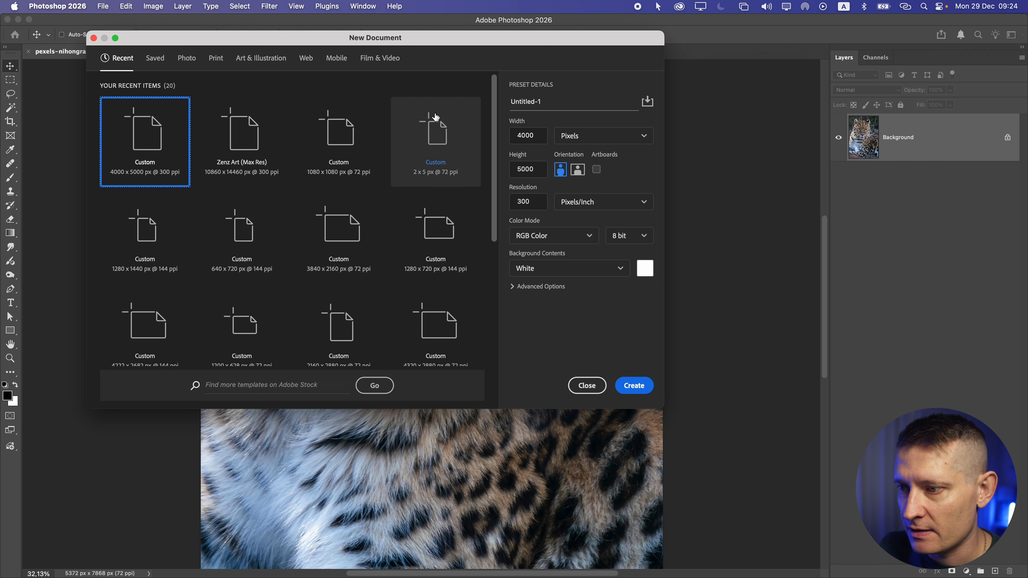
double_click(539, 138)
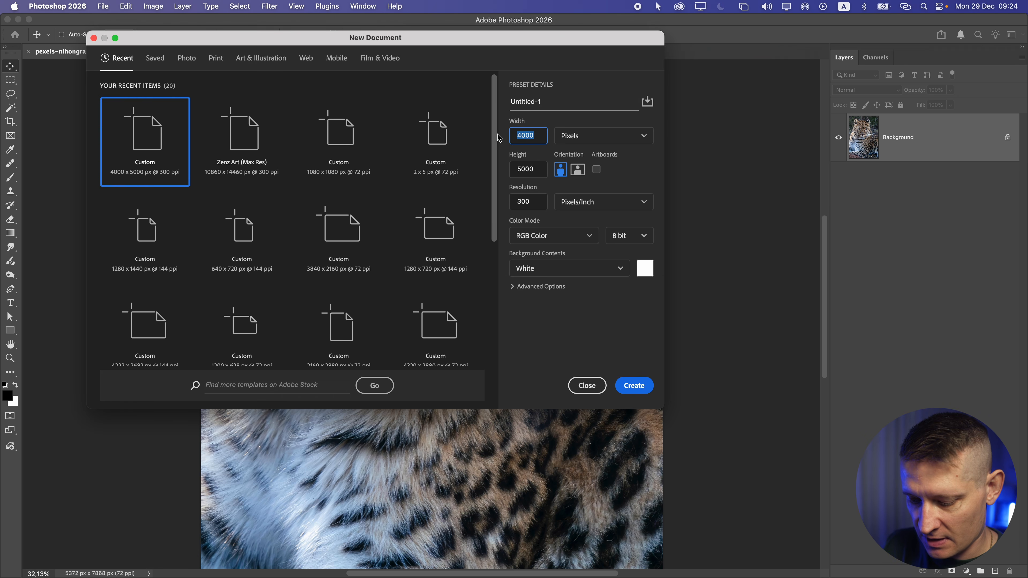
left_click(635, 396)
Resize the blank document to 6000 x 7500 pixels and fit it in view.
left_click(126, 6)
left_click(170, 87)
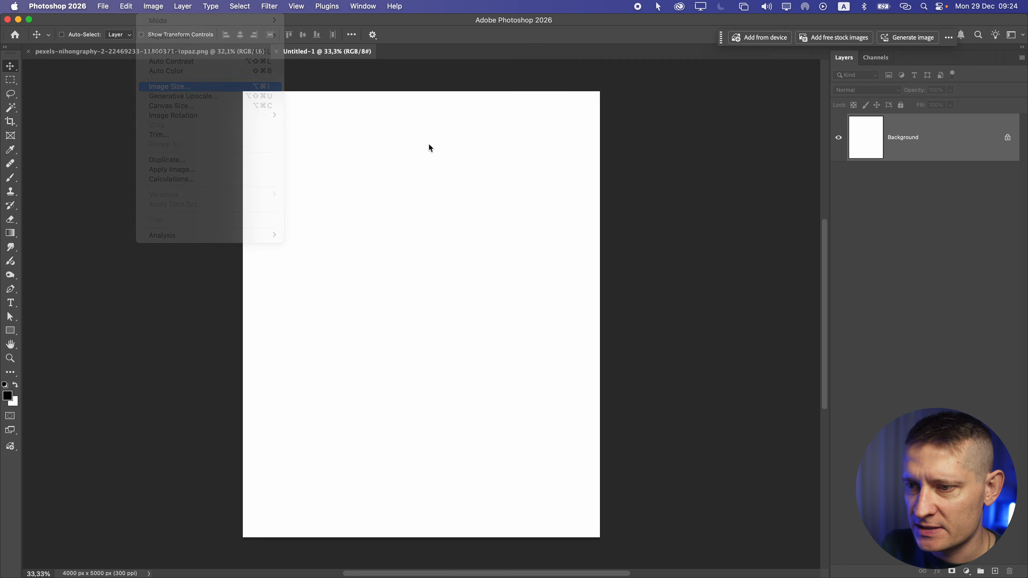
type("6000")
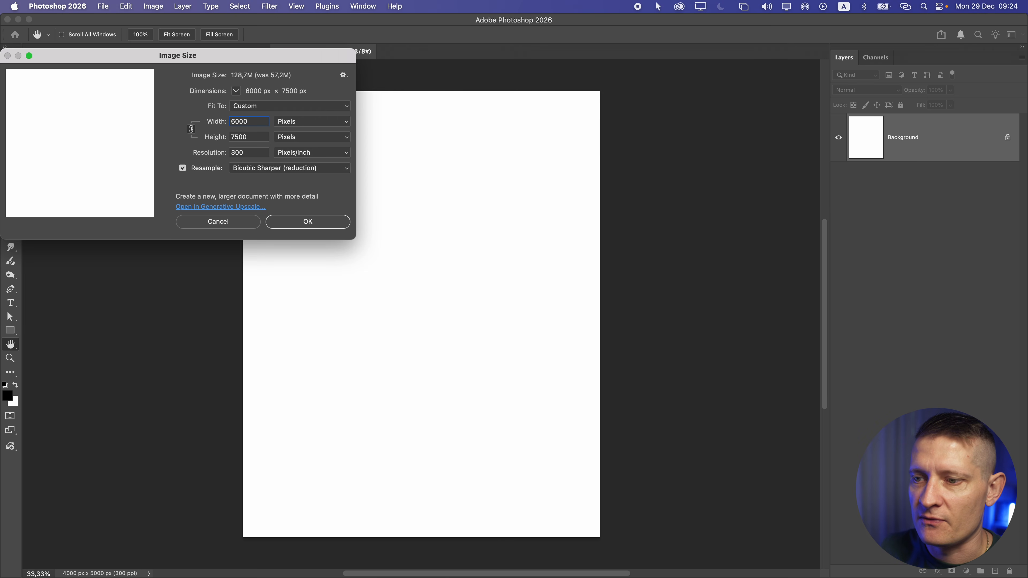
key("Return")
key("super+0")
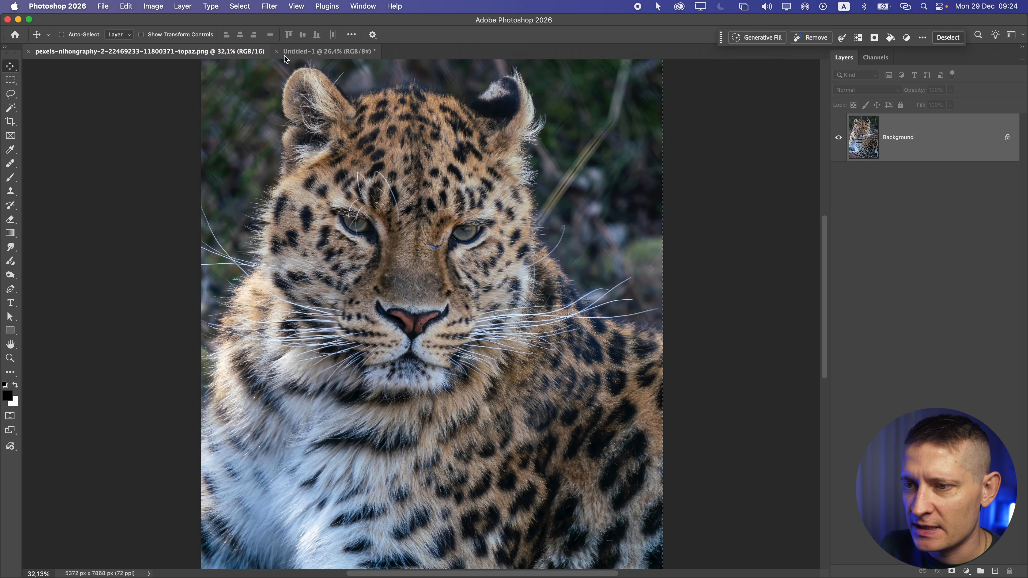
Paste the leopard photo into the blank document as a new layer and convert it to a smart object.
left_click(286, 53)
key("super+v")
right_click(917, 154)
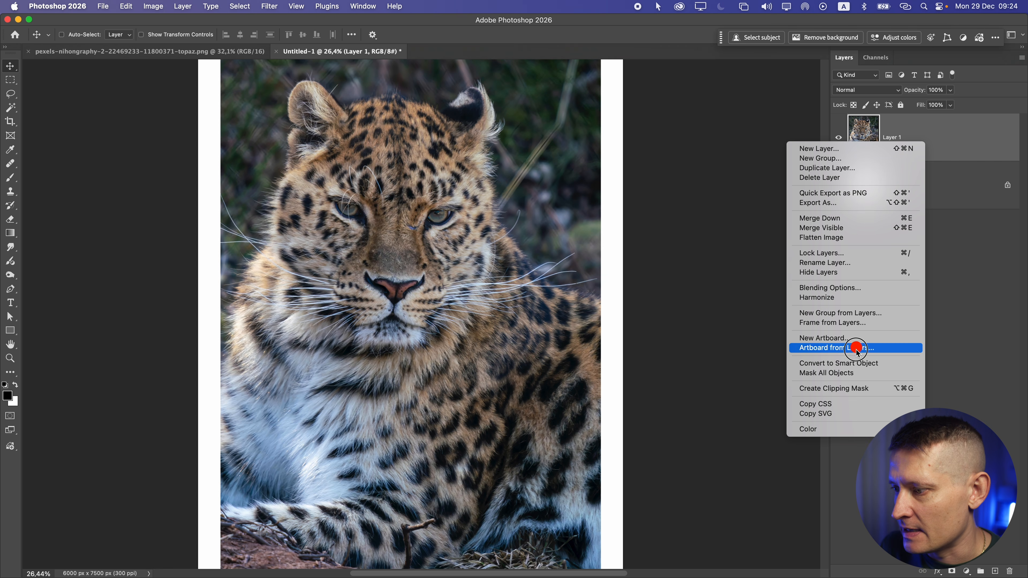
left_click(839, 363)
Scale the leopard layer to about 137% and position it so the head and chest fill the canvas.
key("super+t")
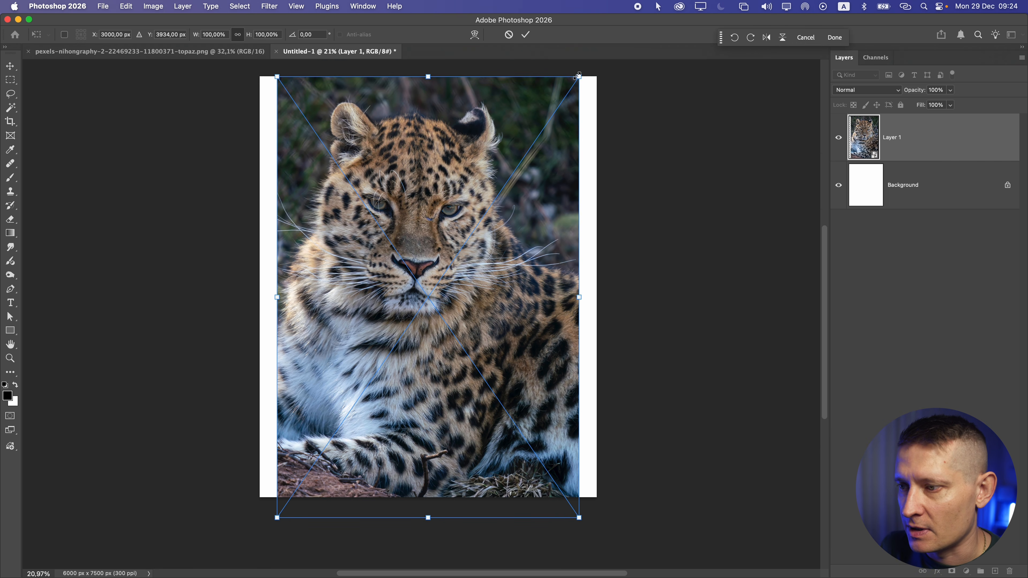
left_click_drag(615, 55, 606, 57)
left_click_drag(538, 182, 549, 193)
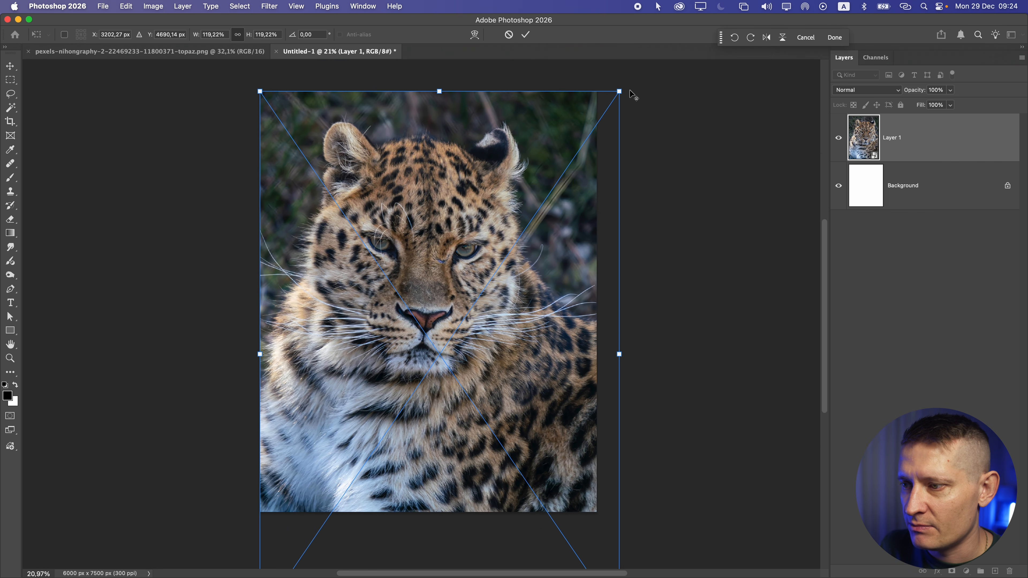
left_click_drag(631, 96, 629, 117)
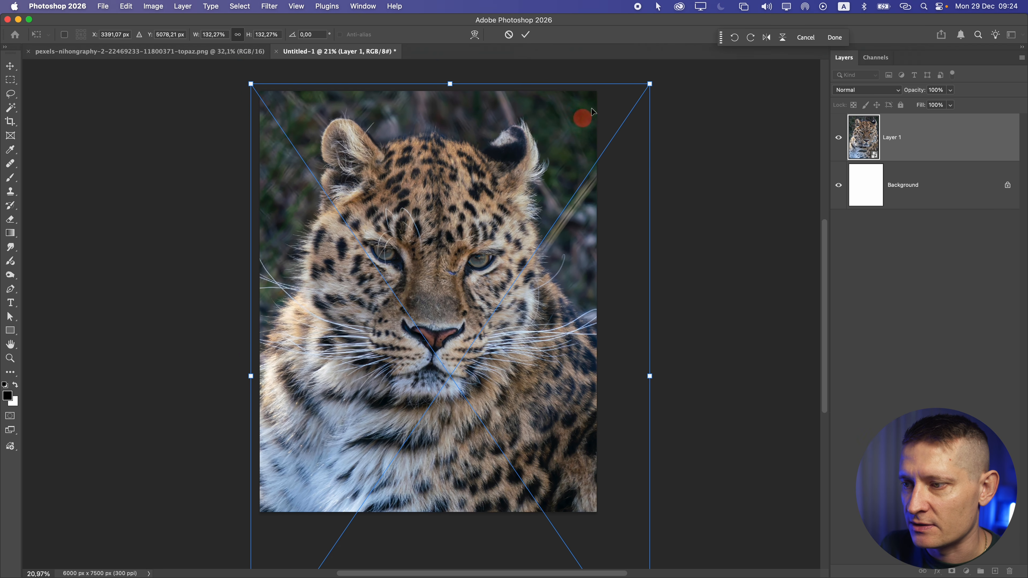
left_click_drag(655, 82, 662, 73)
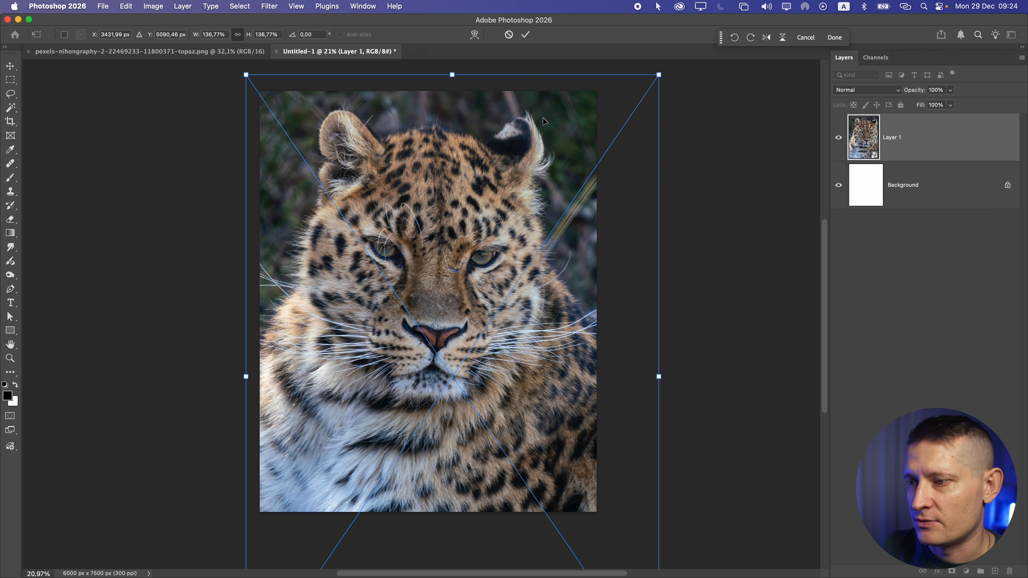
key("Return")
Add a Curves adjustment layer above the leopard and lower its white point to output 127.
scroll(417, 260, "up", 10)
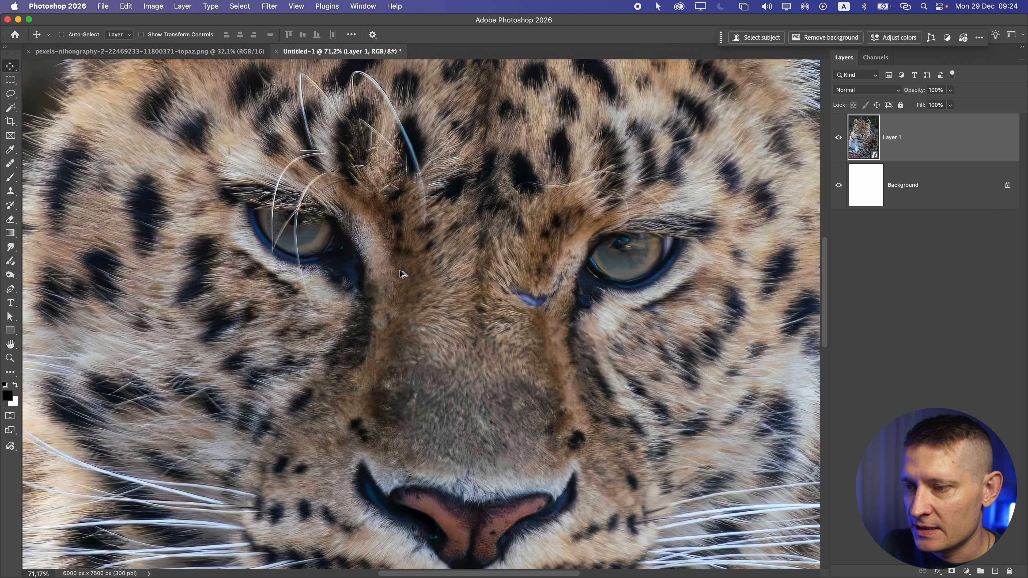
scroll(402, 274, "down", 10)
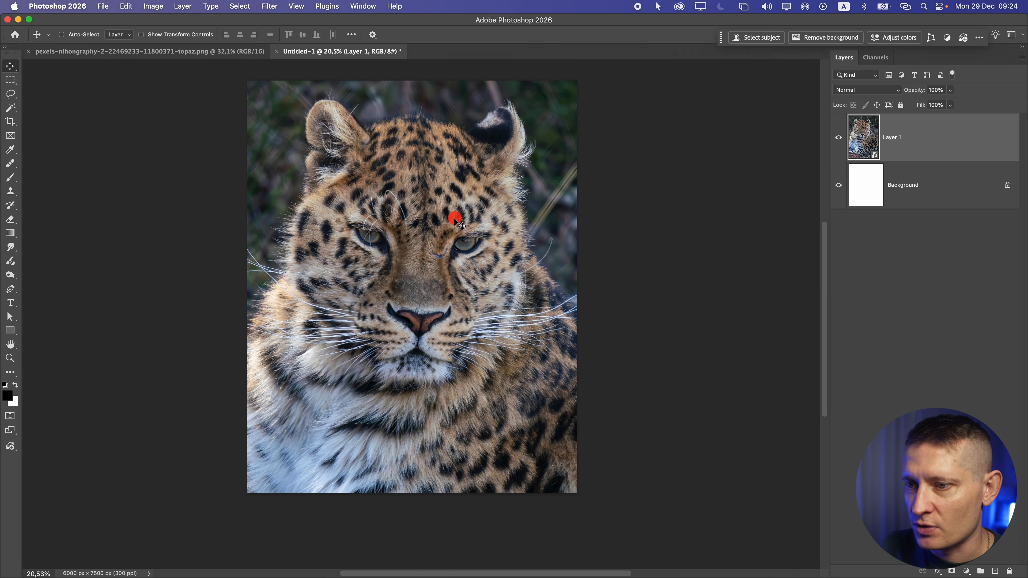
scroll(458, 208, "up", 3)
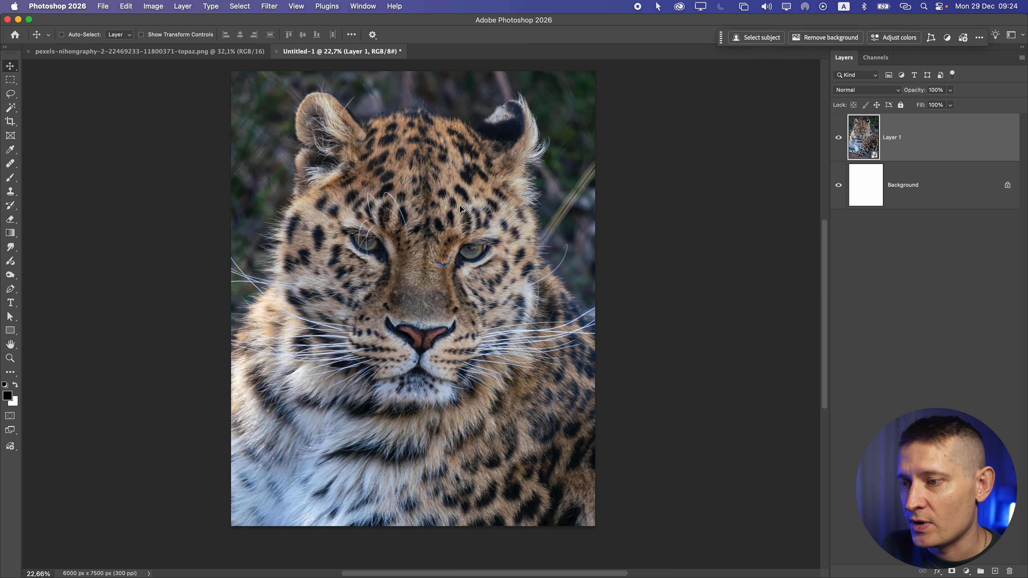
left_click_drag(622, 179, 634, 192)
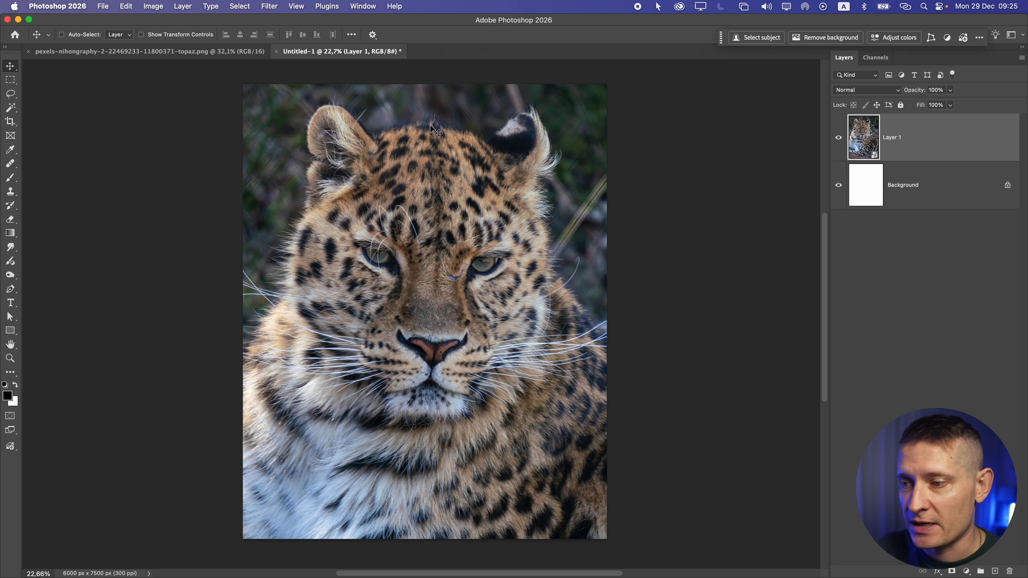
left_click(967, 571)
left_click(971, 404)
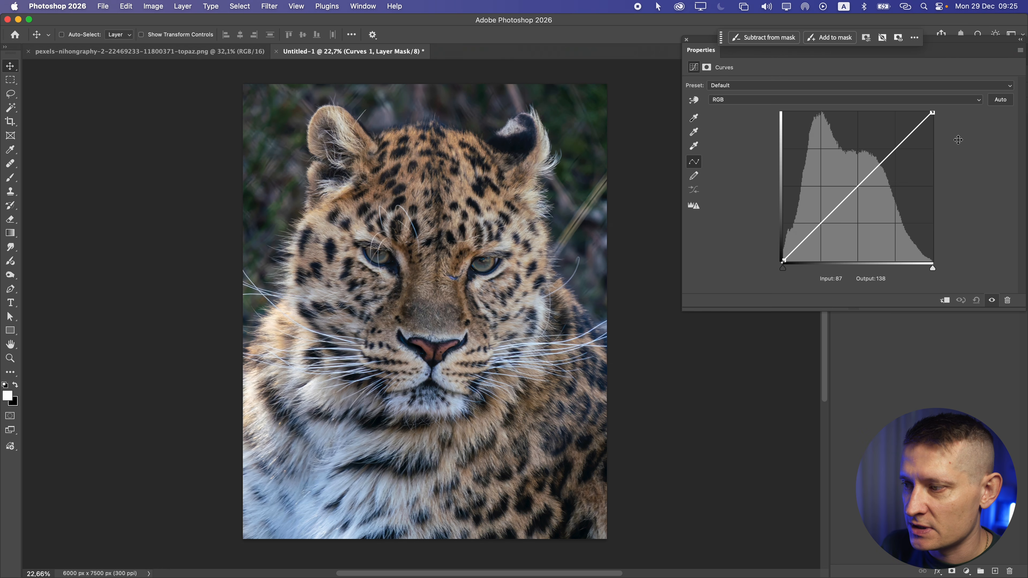
left_click_drag(934, 116, 932, 187)
Target the Curves layer mask and set up a 2840 px Brush with black as the foreground color.
key("b")
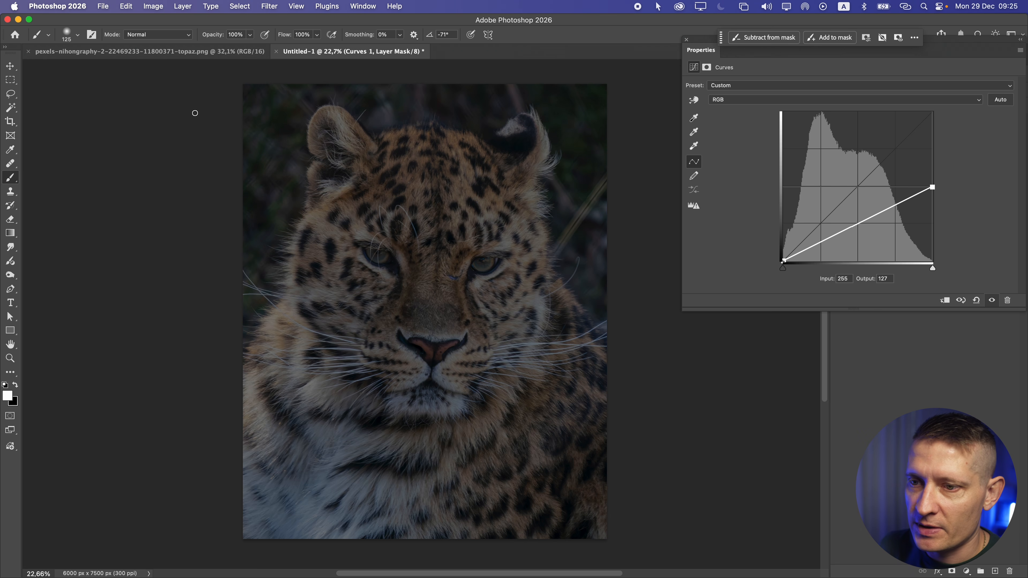
left_click(71, 41)
left_click(285, 61)
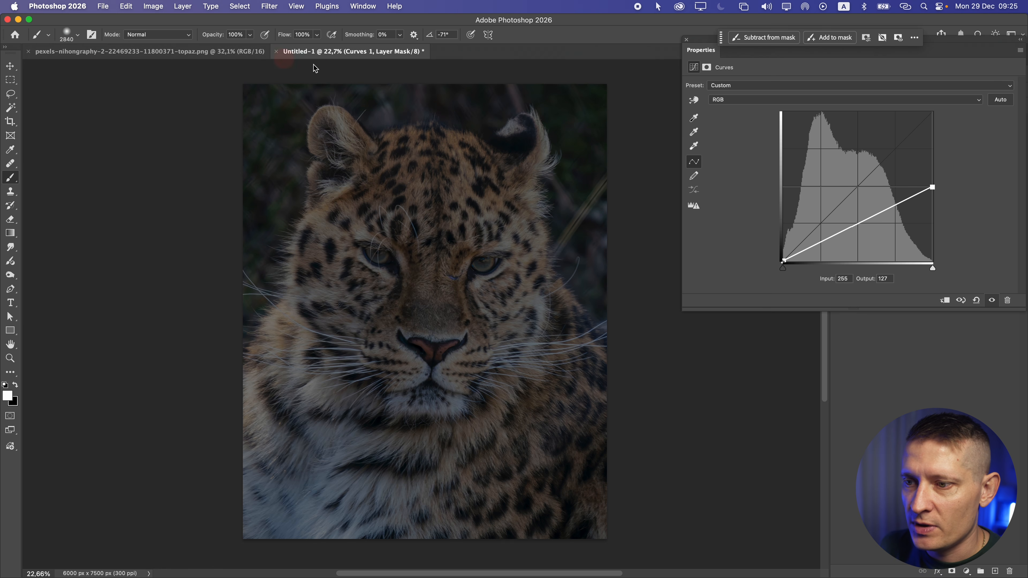
left_click(687, 42)
left_click(908, 135)
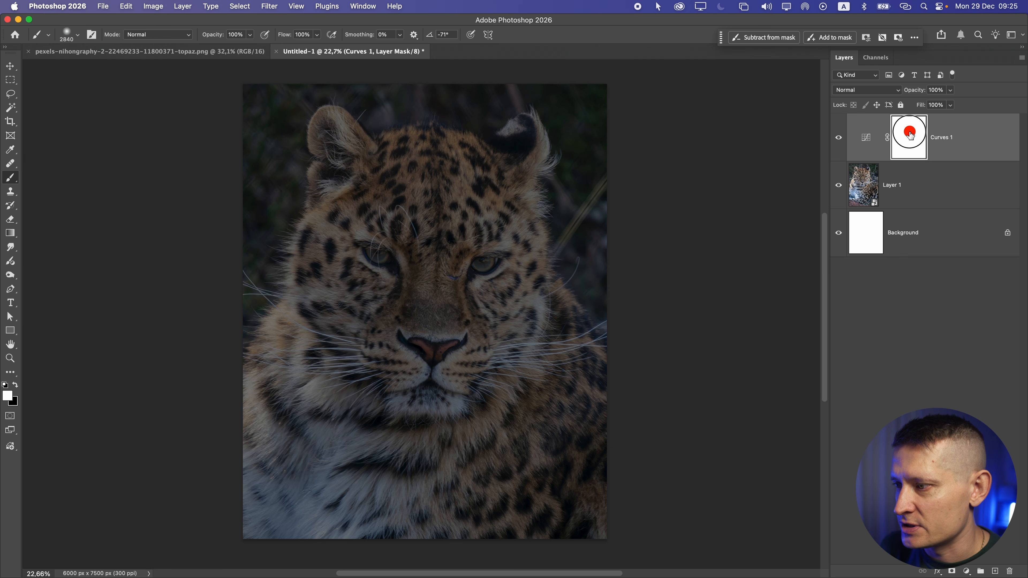
left_click(432, 304)
left_click(15, 383)
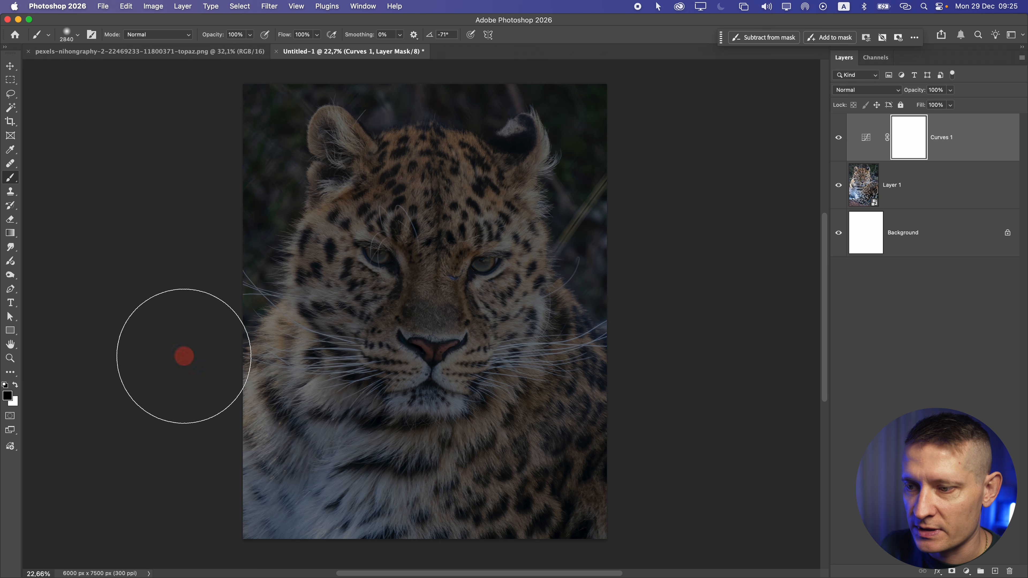
Paint black on the Curves mask over the leopard's face and chest, leaving the edges and background darkened.
mouse_move(426, 288)
left_mouse_down()
mouse_move(436, 285)
mouse_move(405, 270)
mouse_move(471, 298)
mouse_move(360, 388)
mouse_move(425, 386)
mouse_move(468, 368)
mouse_move(390, 232)
mouse_move(390, 210)
mouse_move(514, 251)
mouse_move(344, 298)
mouse_move(331, 388)
mouse_move(365, 476)
mouse_move(500, 429)
mouse_move(523, 368)
left_mouse_up()
left_click(300, 347)
key("super+z")
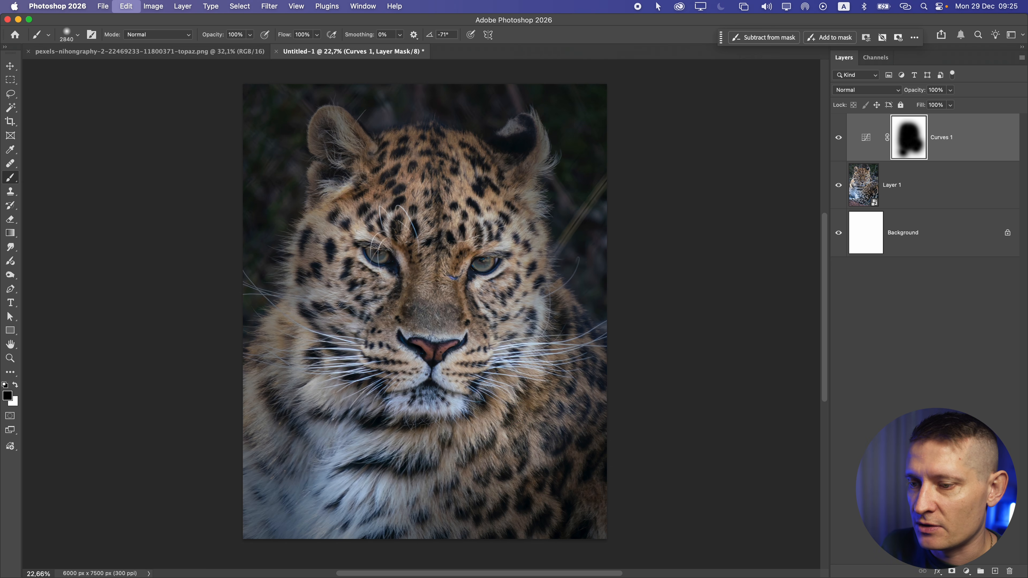
mouse_move(358, 382)
left_mouse_down()
mouse_move(368, 345)
mouse_move(454, 231)
mouse_move(423, 214)
left_mouse_up()
scroll(446, 303, "down", 5)
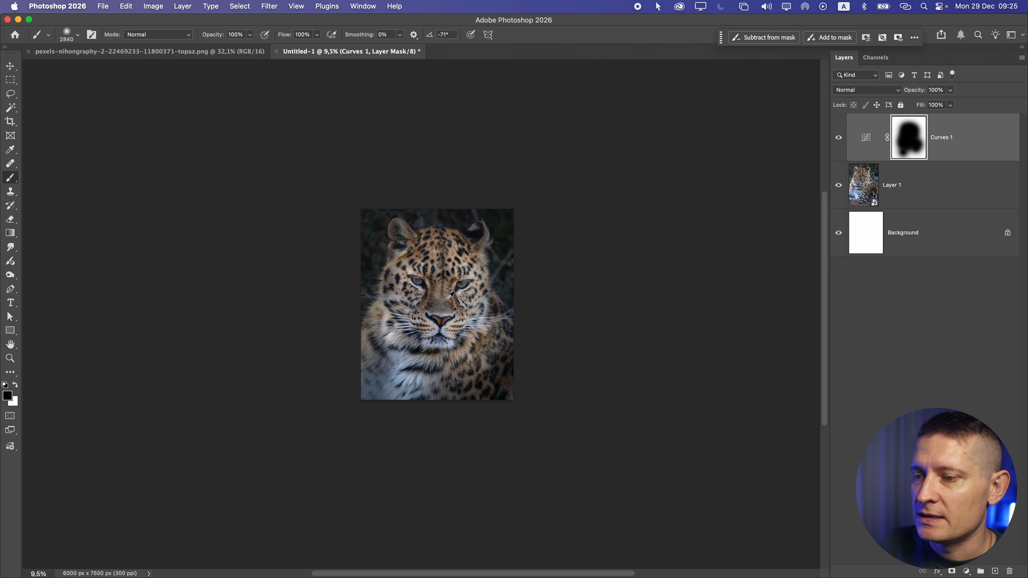
scroll(445, 302, "up", 5)
left_click(461, 457)
left_click(509, 482)
scroll(493, 367, "up", 4)
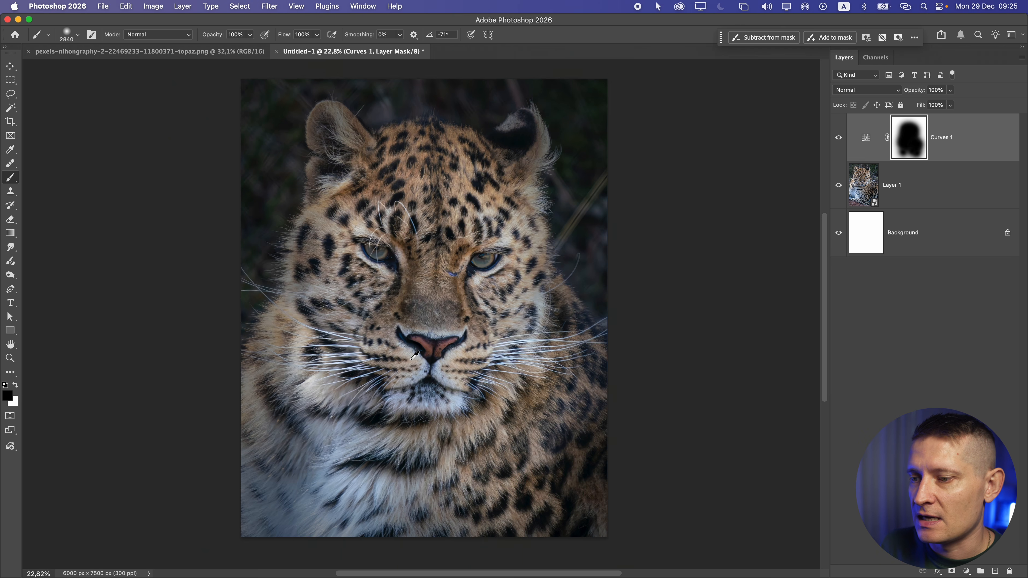
scroll(416, 251, "down", 2)
scroll(439, 223, "up", 6)
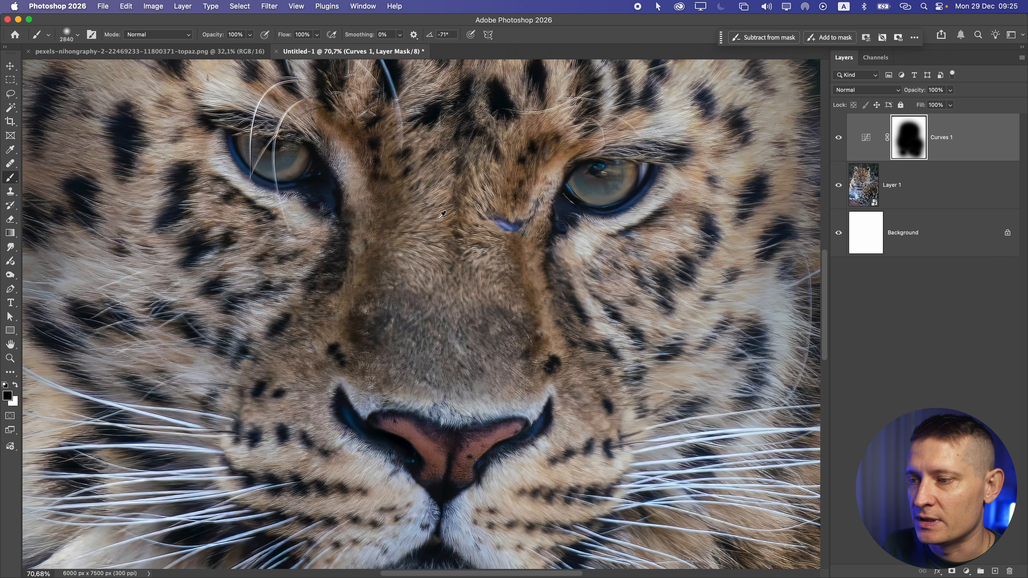
Add a second Curves adjustment layer on top, pull its midtones slightly down, and move the white point to input 249, output 255.
scroll(399, 219, "down", 4)
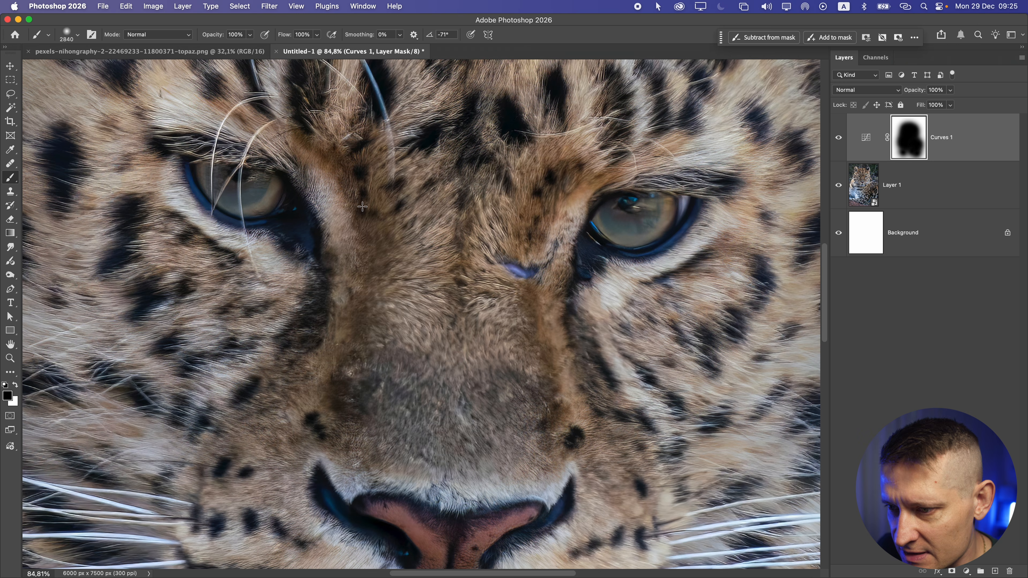
scroll(374, 211, "down", 3)
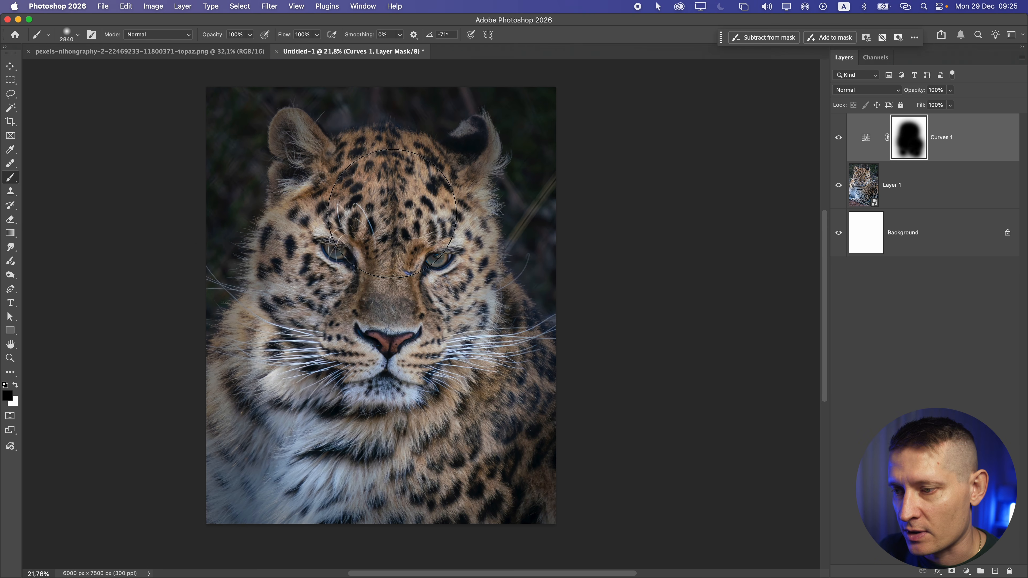
mouse_move(363, 207)
left_mouse_down()
mouse_move(342, 199)
mouse_move(408, 217)
left_mouse_up()
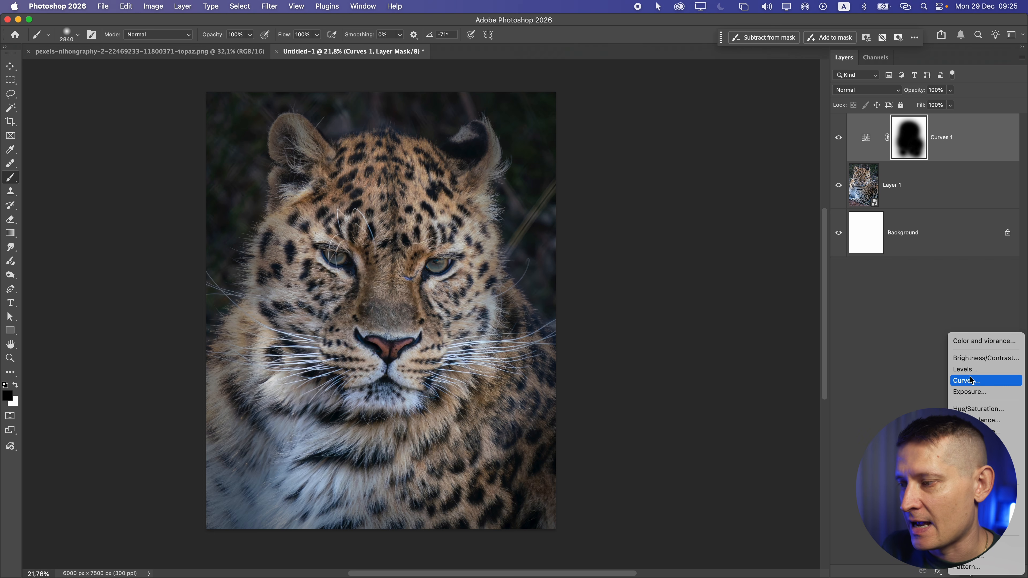
left_click(975, 381)
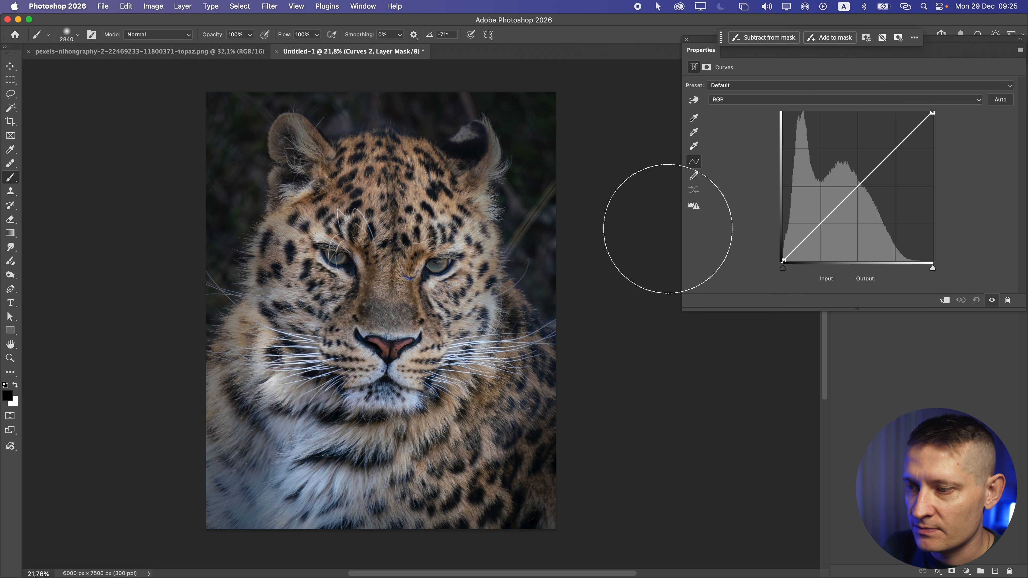
left_click_drag(846, 204, 848, 208)
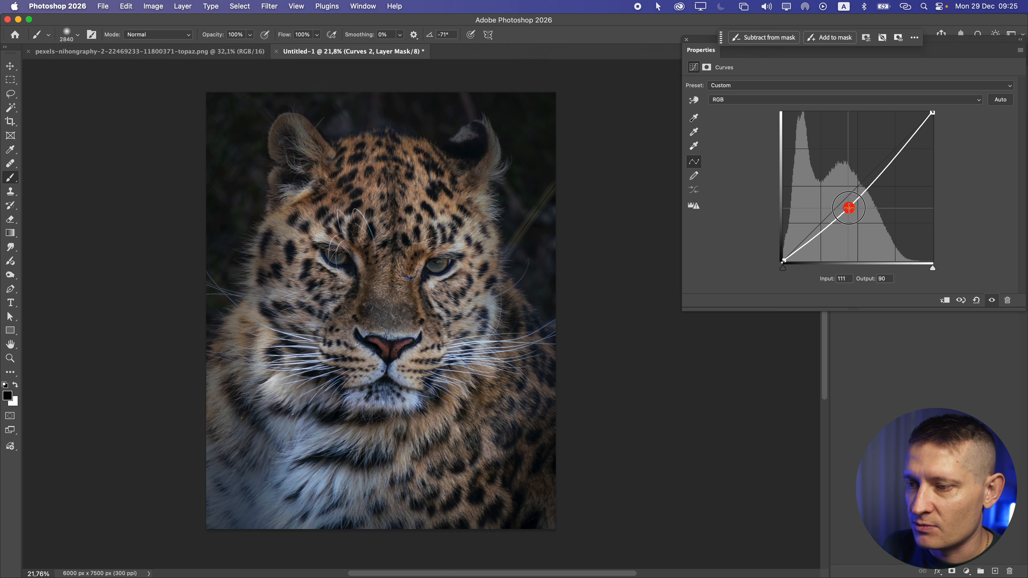
left_click_drag(932, 112, 927, 113)
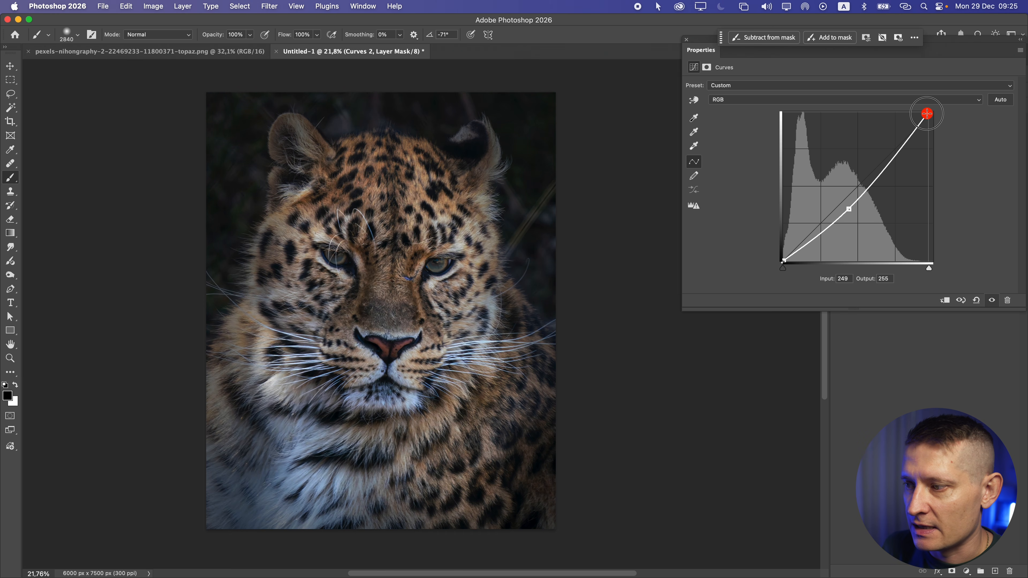
left_click_drag(853, 209, 846, 206)
left_click(688, 41)
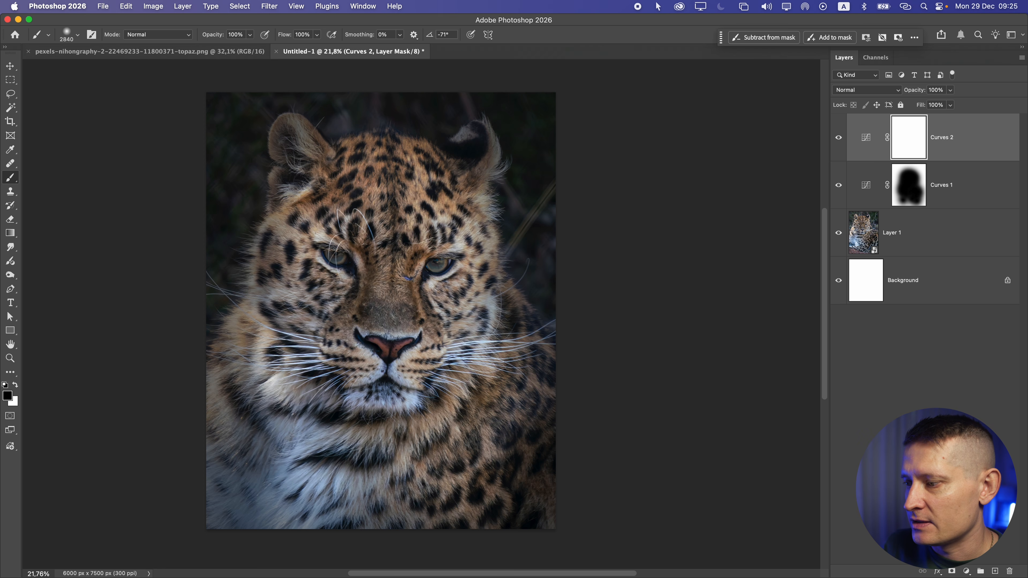
Create a new layer above both Curves layers, fill it with 50% Gray, and set its blend mode to Overlay.
left_click(994, 571)
left_click(126, 7)
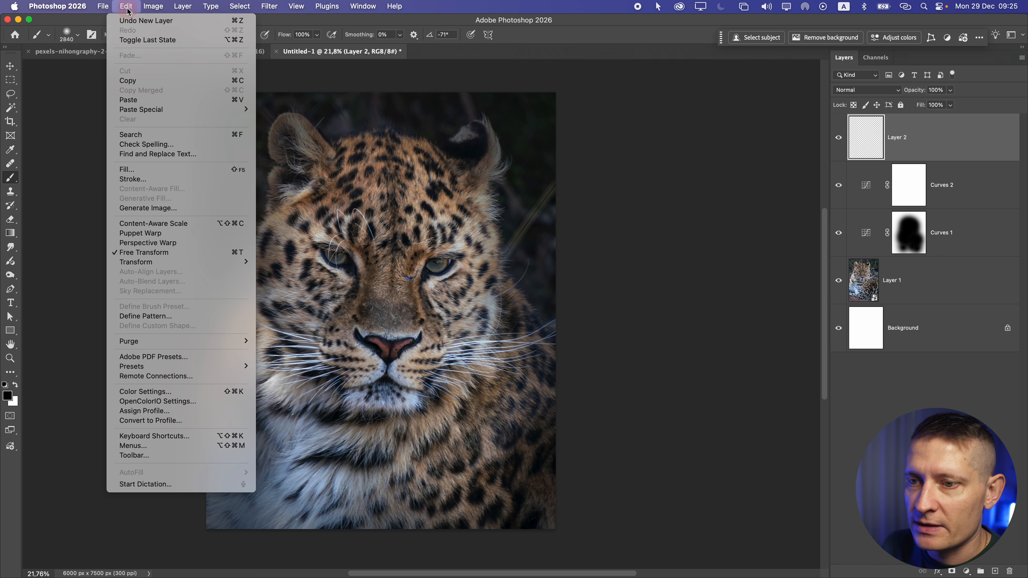
left_click(155, 170)
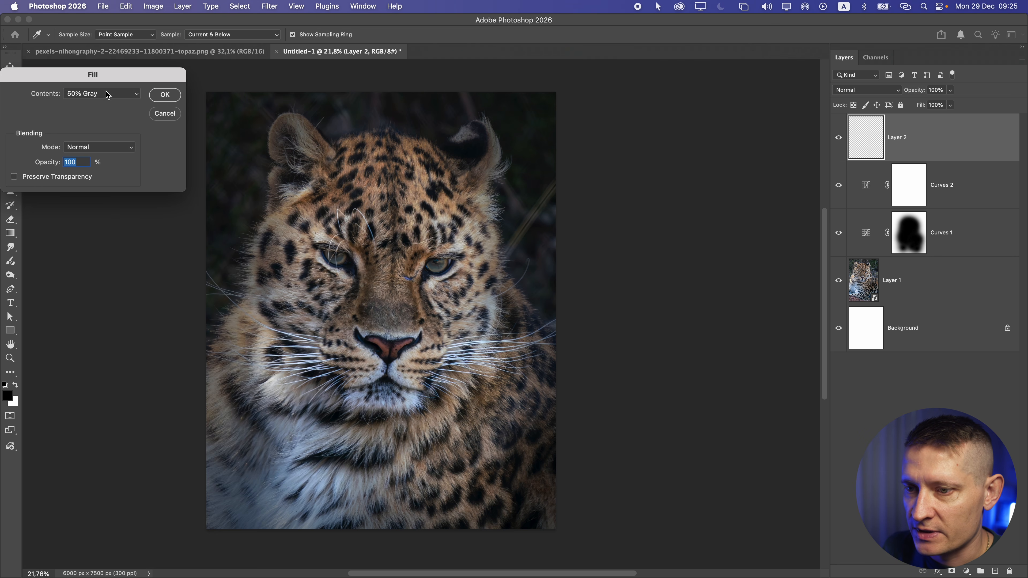
left_click_drag(107, 75, 275, 75)
left_click(334, 94)
left_click(866, 90)
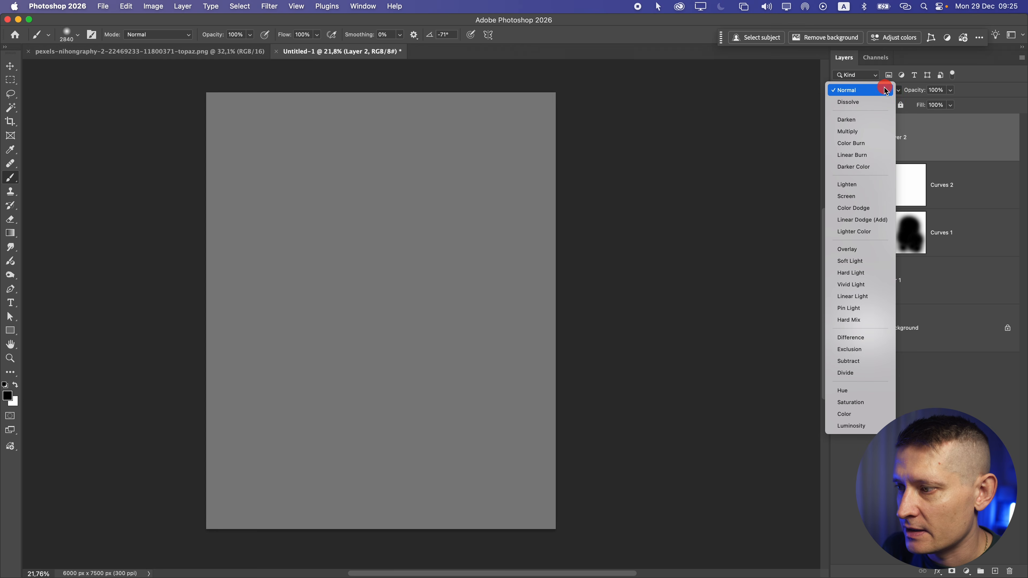
left_click(845, 249)
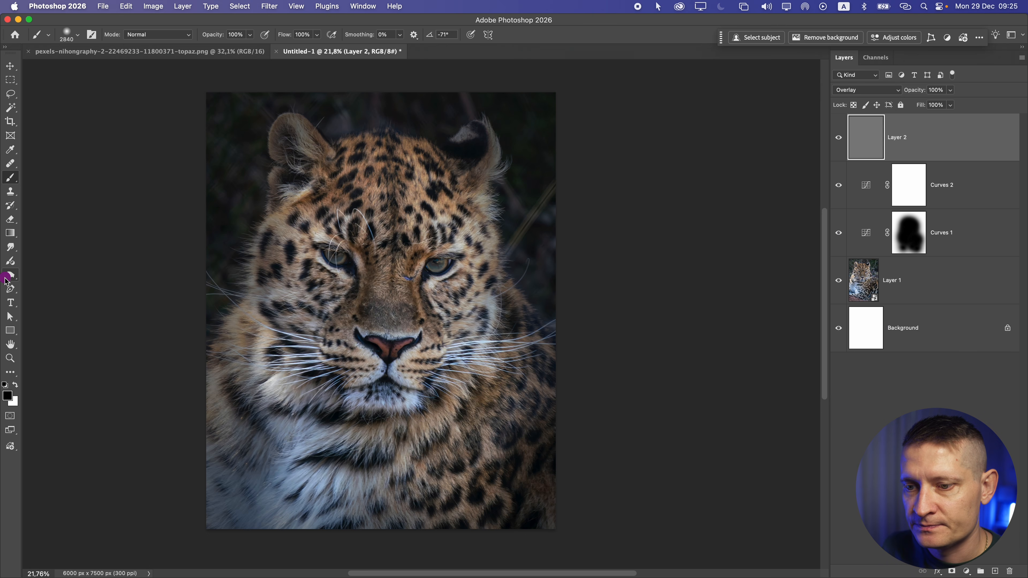
Brighten the irises of both eyes on the gray layer using a 200 px Dodge tool set to Midtones at 30% exposure.
left_click_drag(6, 281, 66, 273)
left_click(46, 276)
scroll(319, 250, "up", 8)
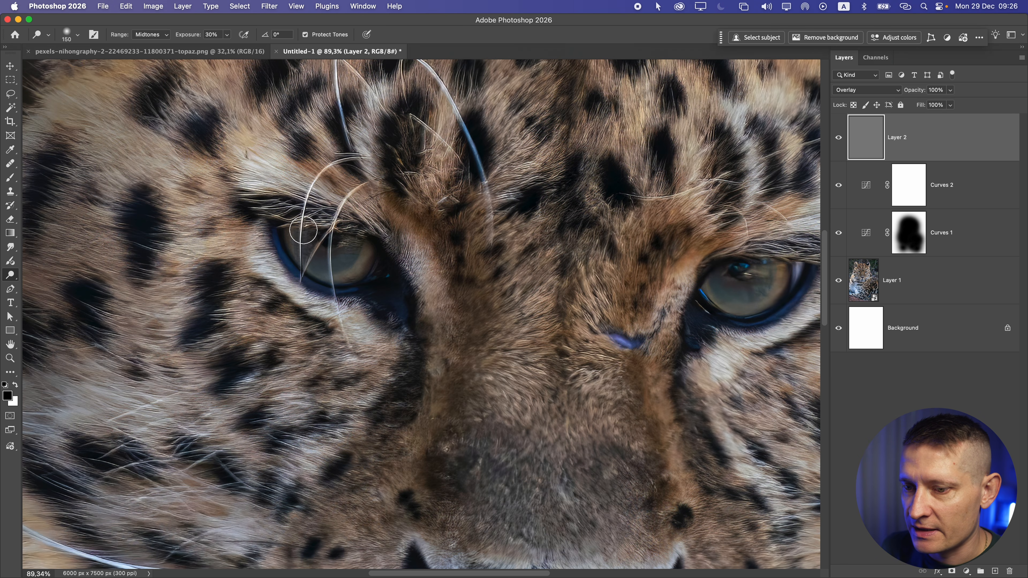
key("bracketright")
key("bracketright")
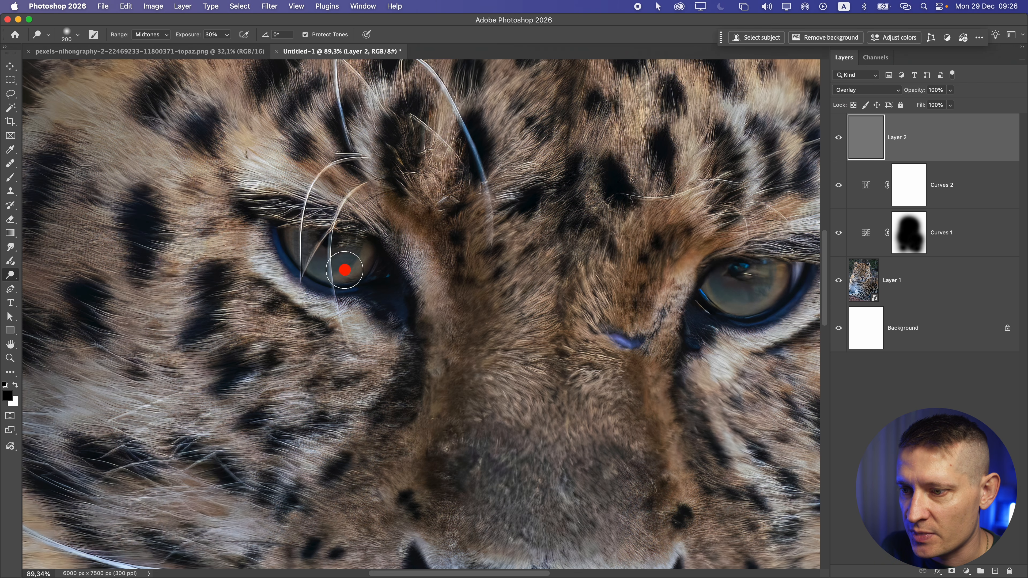
scroll(364, 243, "right", 5)
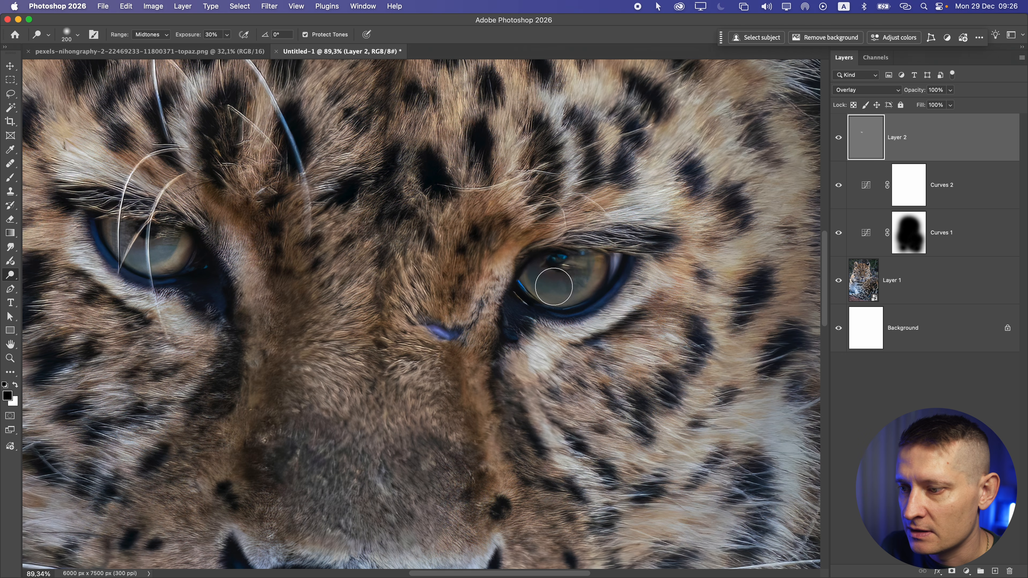
mouse_move(581, 284)
left_mouse_down()
mouse_move(550, 281)
mouse_move(589, 277)
mouse_move(532, 286)
mouse_move(542, 285)
mouse_move(439, 326)
mouse_move(474, 319)
mouse_move(503, 279)
left_mouse_up()
key("super+0")
scroll(433, 327, "down", 3)
scroll(433, 327, "up", 3)
scroll(477, 320, "up", 3)
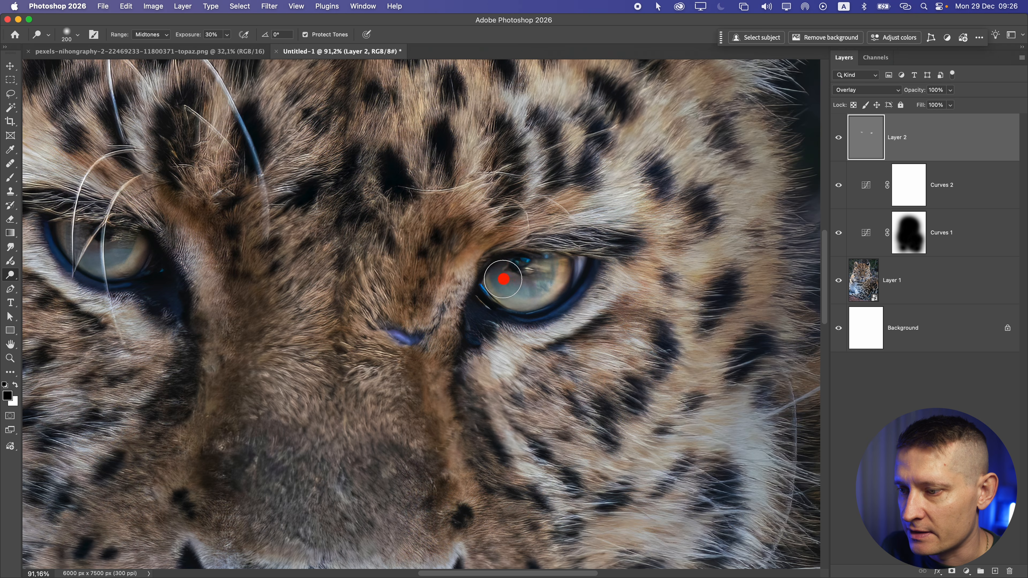
Dodge the fine reflections and details inside both eyes with a 30 px Dodge tool set to Midtones at 30% exposure.
key("p")
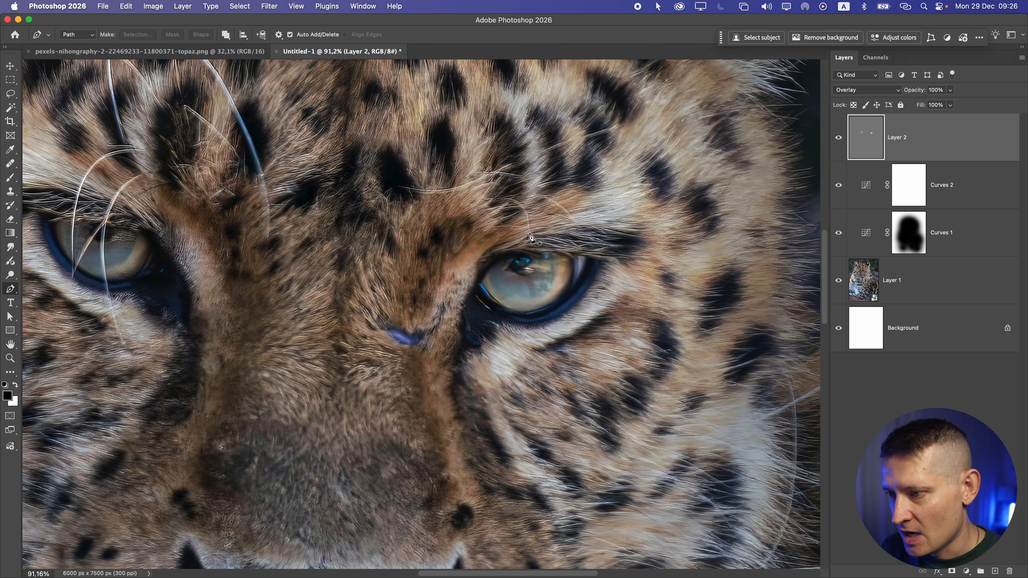
right_click(14, 251)
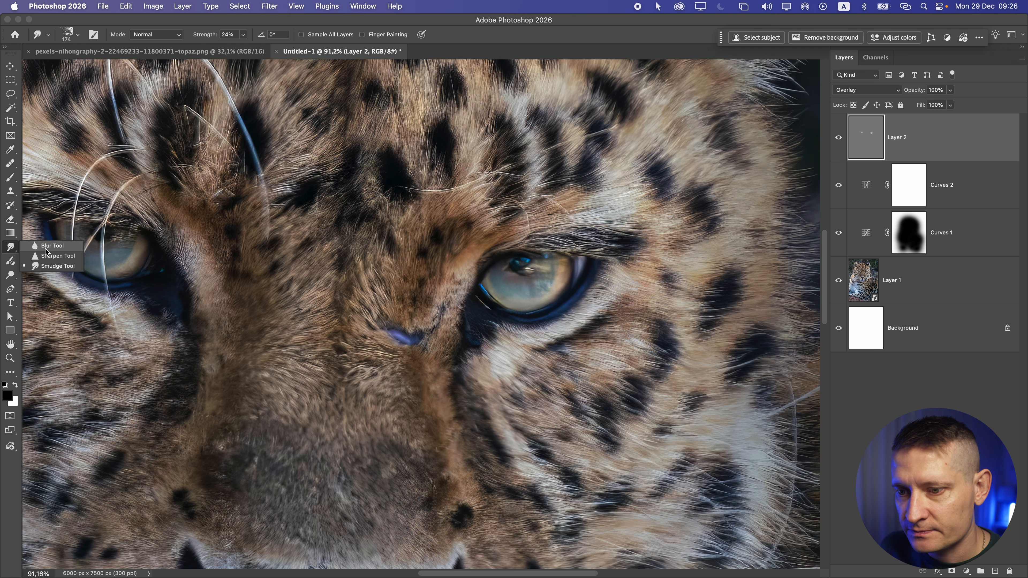
right_click(11, 264)
right_click(13, 270)
left_click(32, 278)
scroll(507, 256, "up", 3)
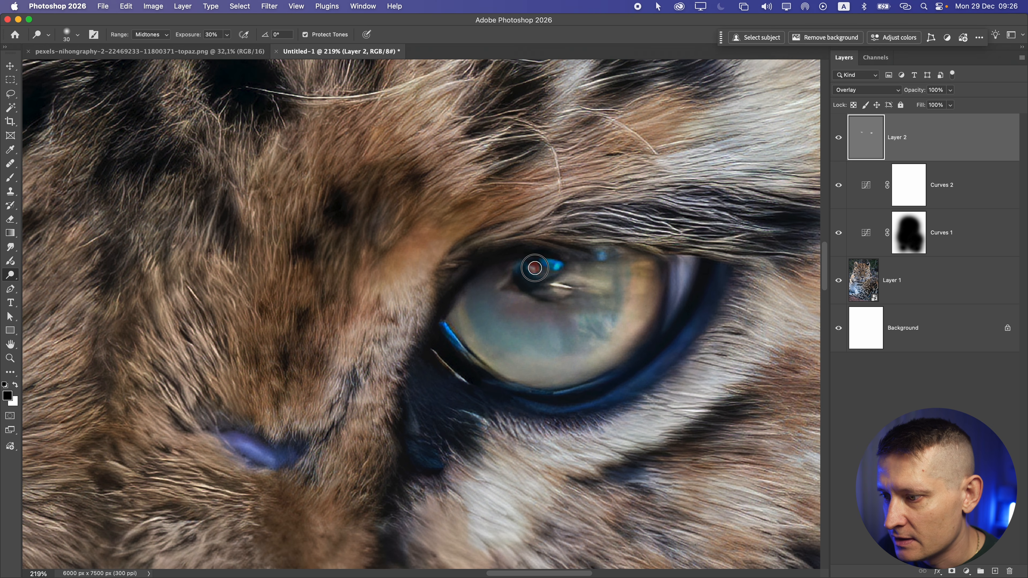
scroll(590, 262, "down", 3)
scroll(391, 298, "up", 4)
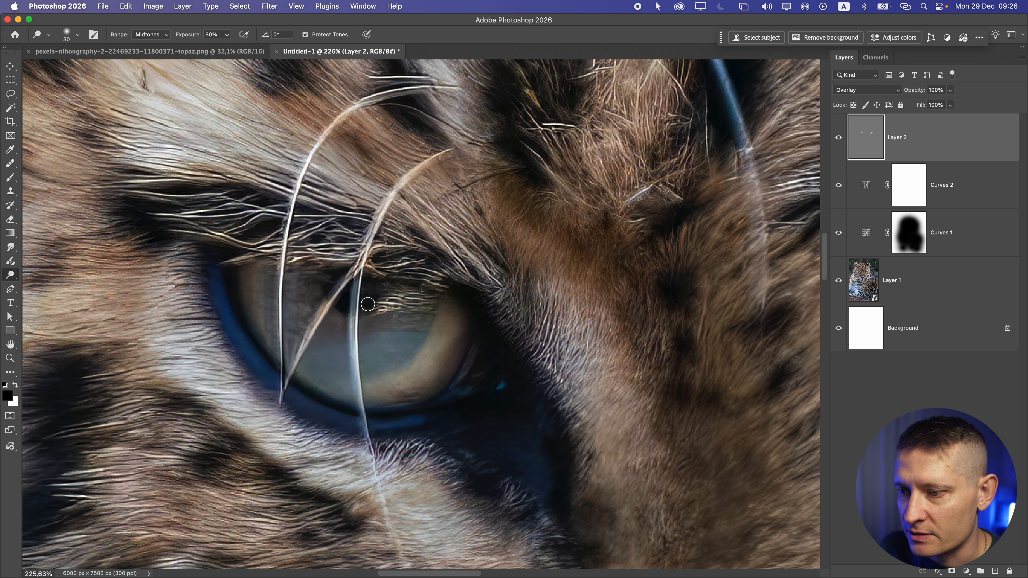
scroll(368, 304, "down", 10)
scroll(375, 310, "up", 11)
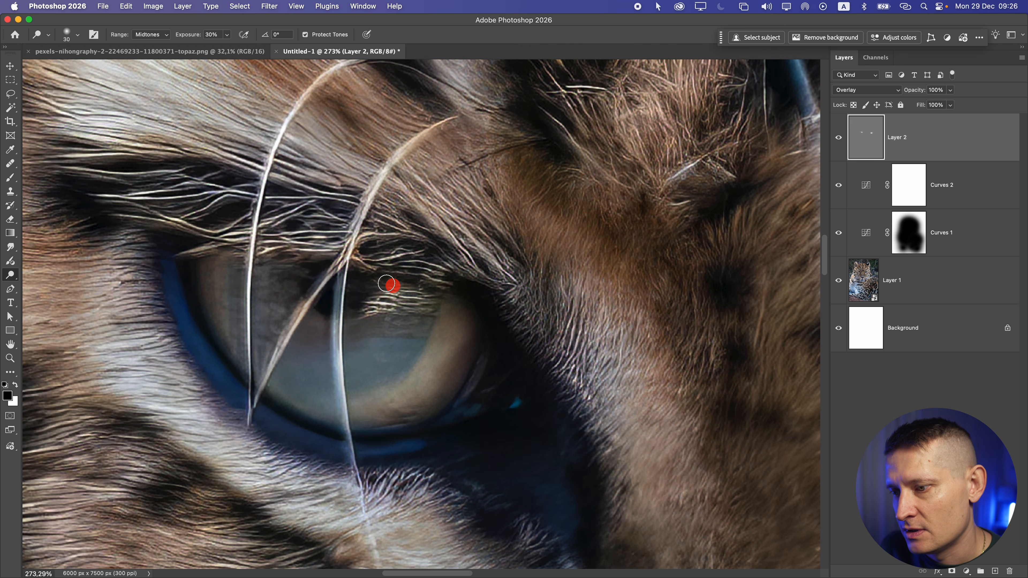
Dodge the eye beneath the long curved whiskers again using a 200 px Dodge brush to balance the brightness of both eyes.
scroll(376, 304, "down", 12)
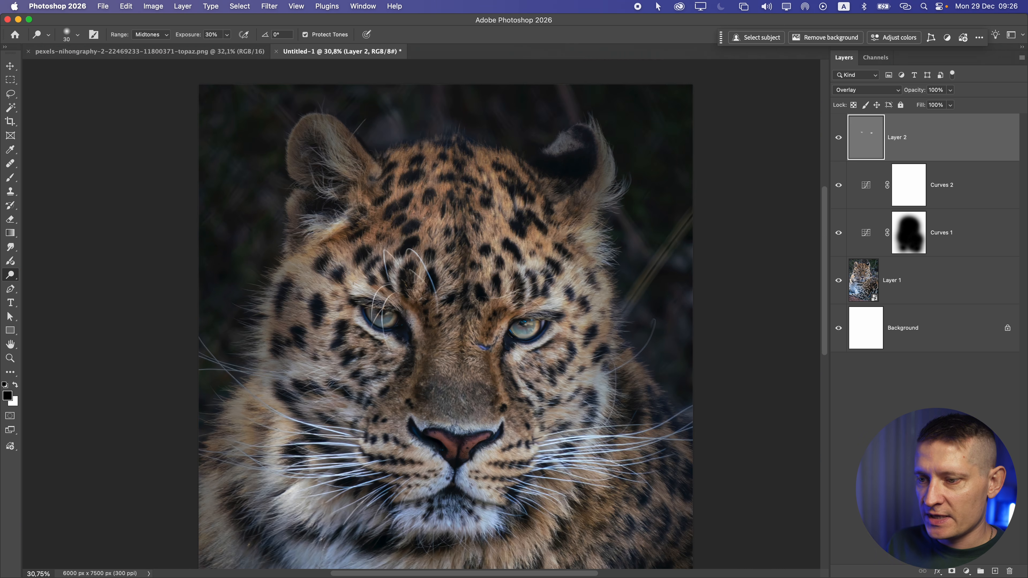
scroll(440, 328, "down", 2)
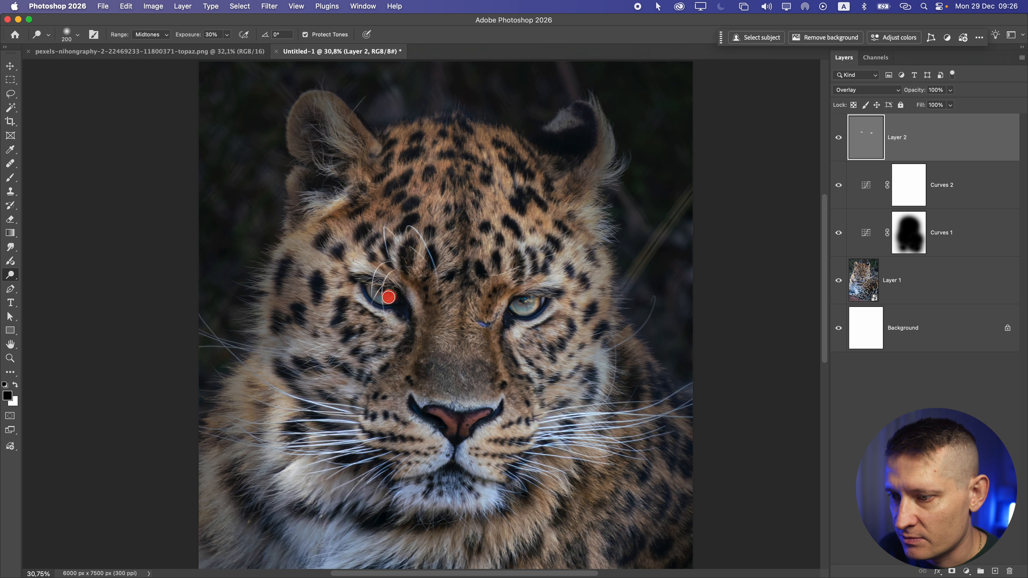
scroll(528, 307, "down", 5)
scroll(523, 310, "up", 4)
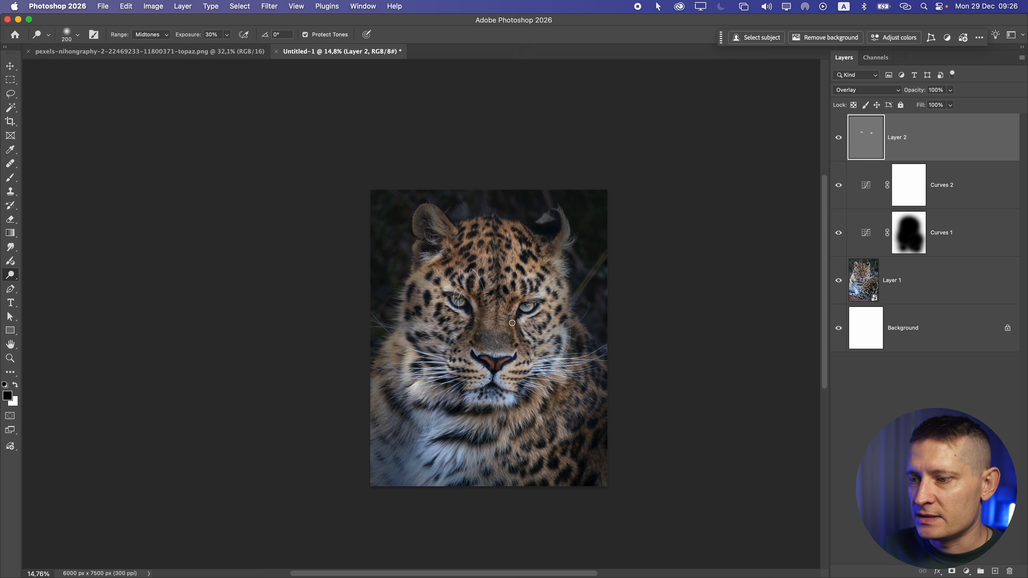
scroll(523, 310, "up", 2)
scroll(447, 271, "down", 3)
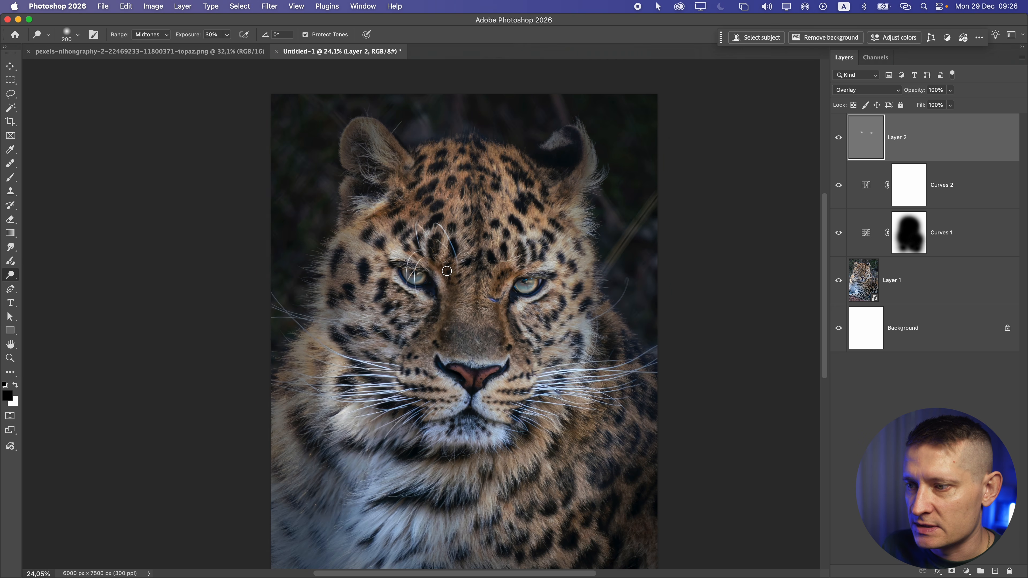
Add another layer above the dodged gray layer, fill it with 50% Gray, and set it to Overlay.
left_click(994, 569)
left_click(128, 6)
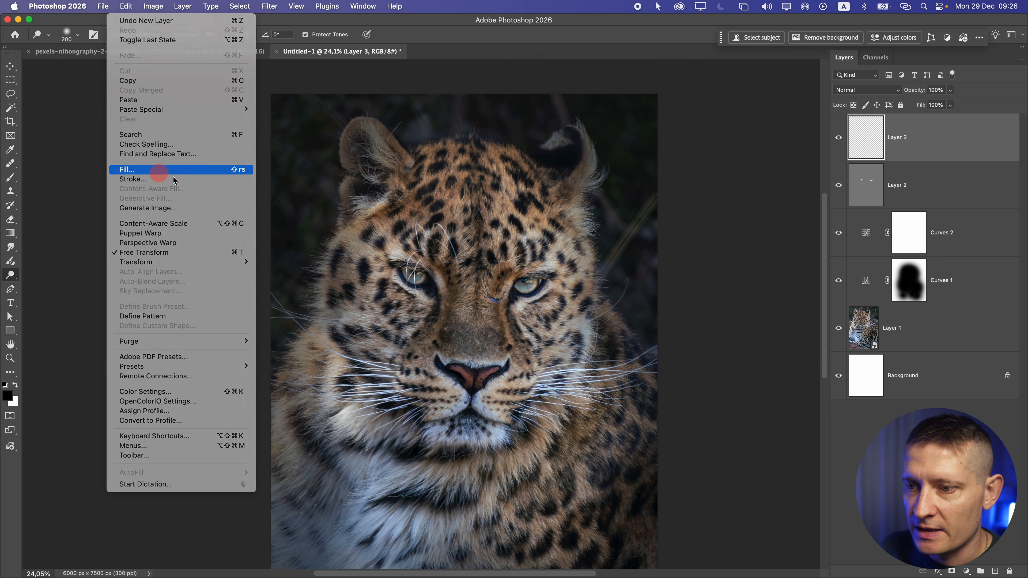
left_click(145, 169)
key("Return")
left_click(870, 90)
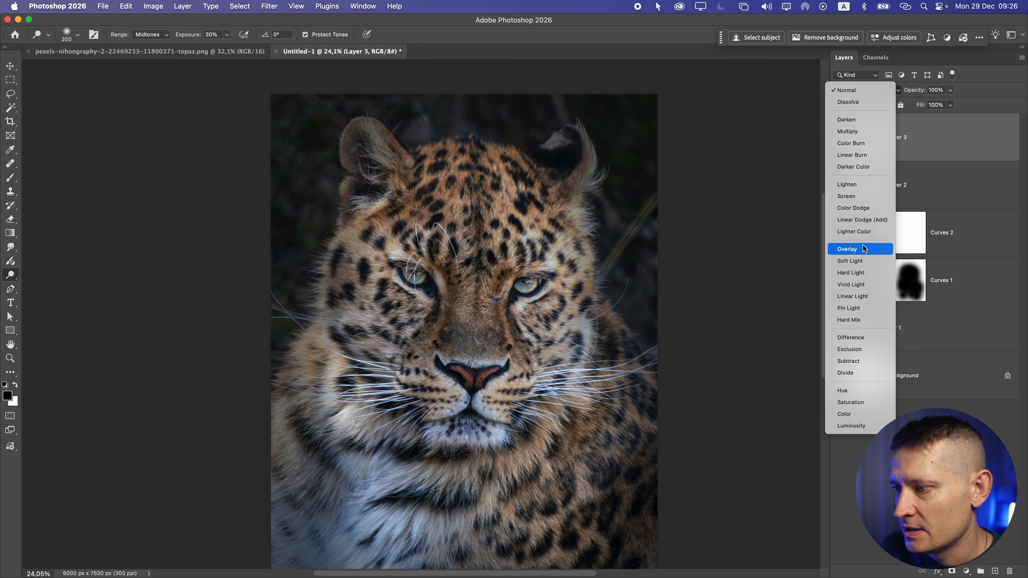
left_click(861, 250)
Darken the photo's outer edges on the new gray layer using a 2500 px Burn tool set to Highlights at 40% exposure.
right_click(18, 279)
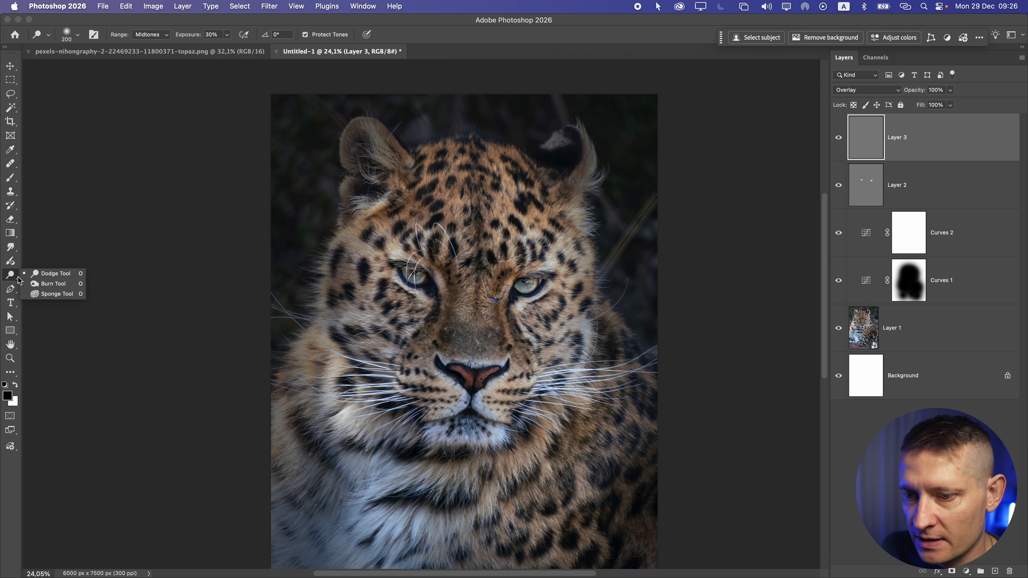
left_click(34, 283)
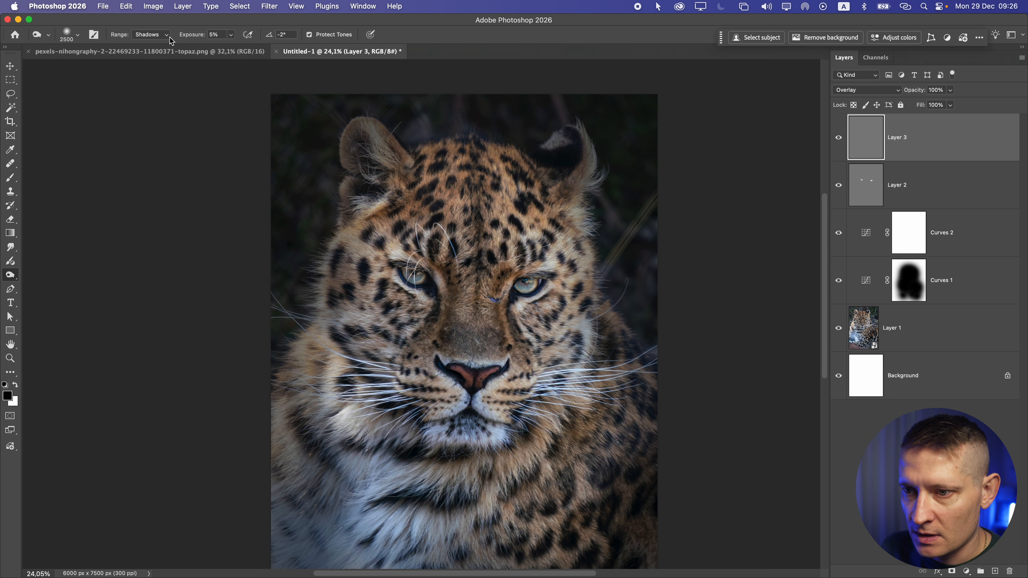
left_click(148, 34)
left_click(155, 58)
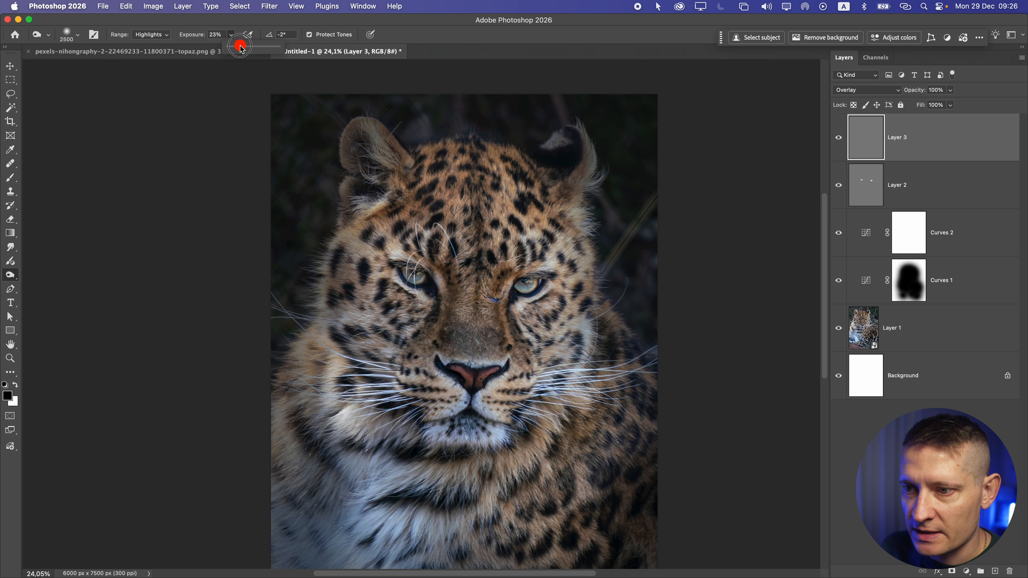
left_click_drag(249, 49, 251, 48)
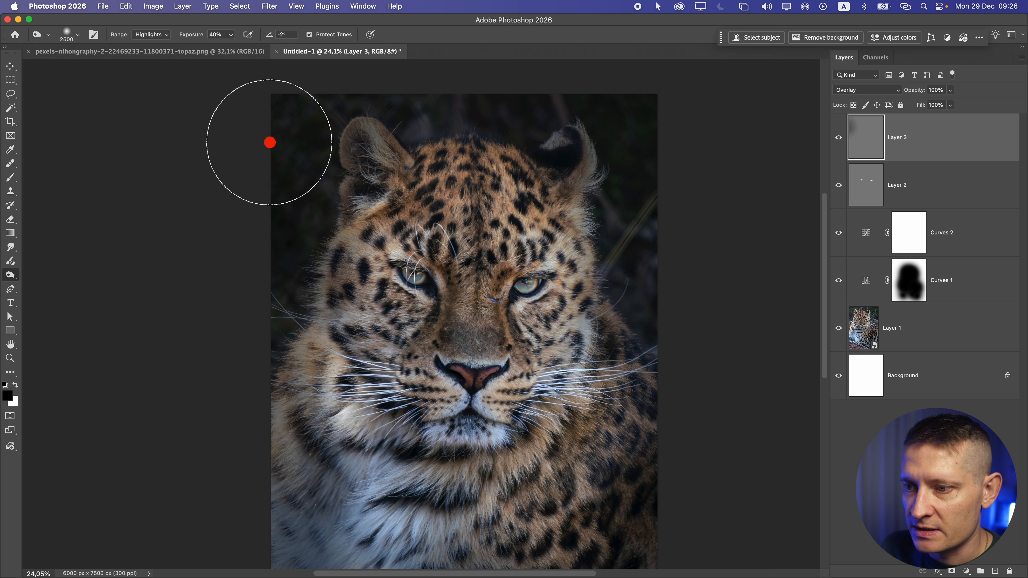
scroll(279, 140, "up", 2)
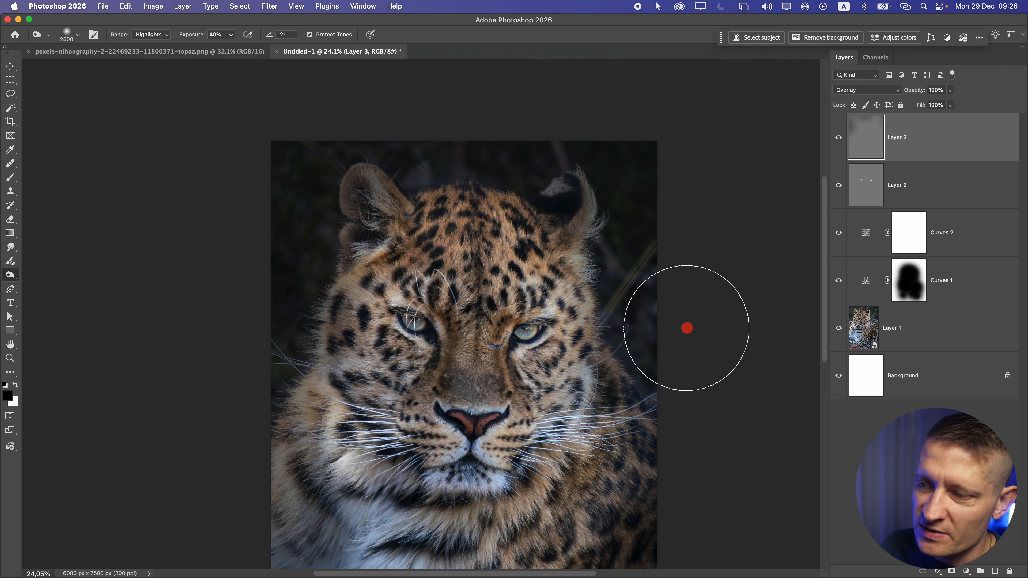
scroll(647, 417, "down", 5)
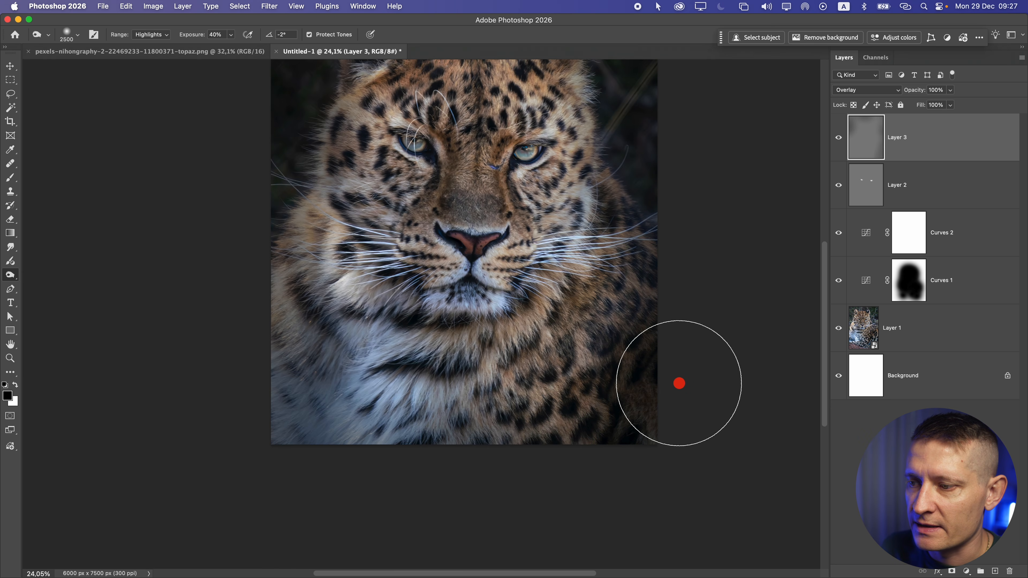
scroll(680, 384, "up", 3)
mouse_move(185, 353)
left_mouse_down()
mouse_move(237, 291)
mouse_move(295, 512)
mouse_move(216, 299)
left_mouse_up()
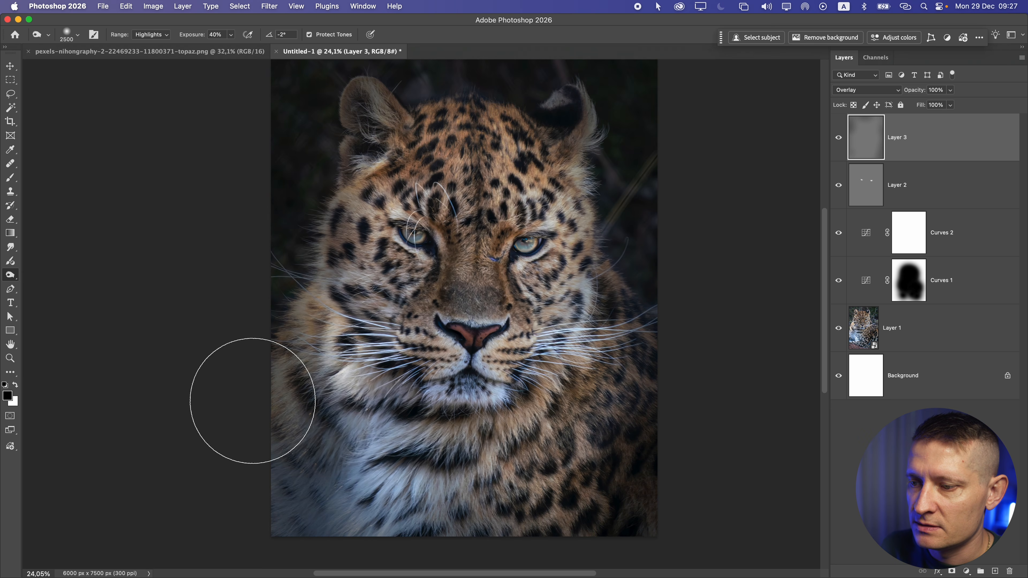
scroll(252, 399, "up", 4)
mouse_move(263, 341)
left_mouse_down()
mouse_move(288, 275)
mouse_move(266, 193)
left_mouse_up()
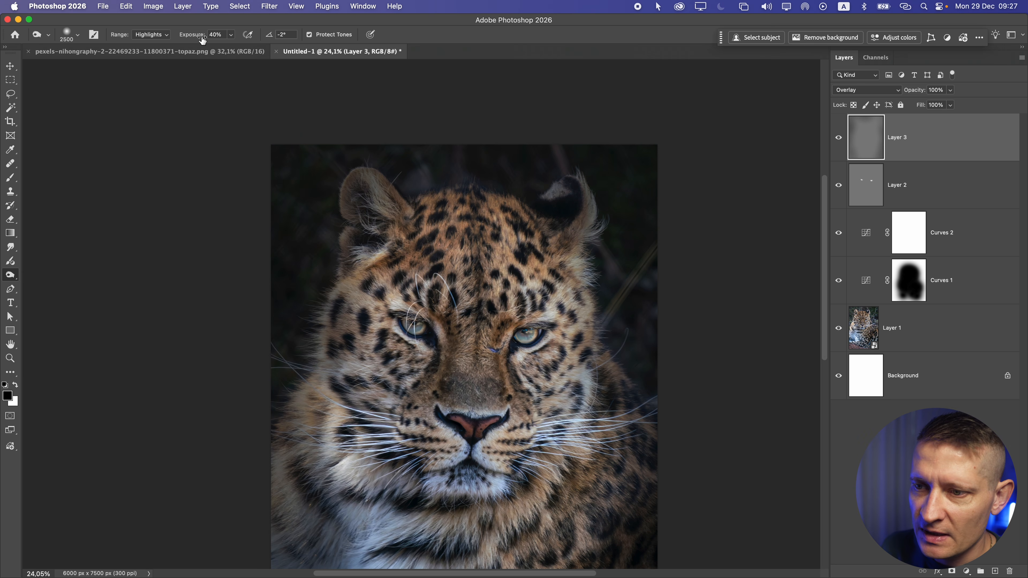
Darken the photo's outer edges on the gray layer using a 2500 px Burn tool set to Midtones at 18% exposure.
left_click(149, 49)
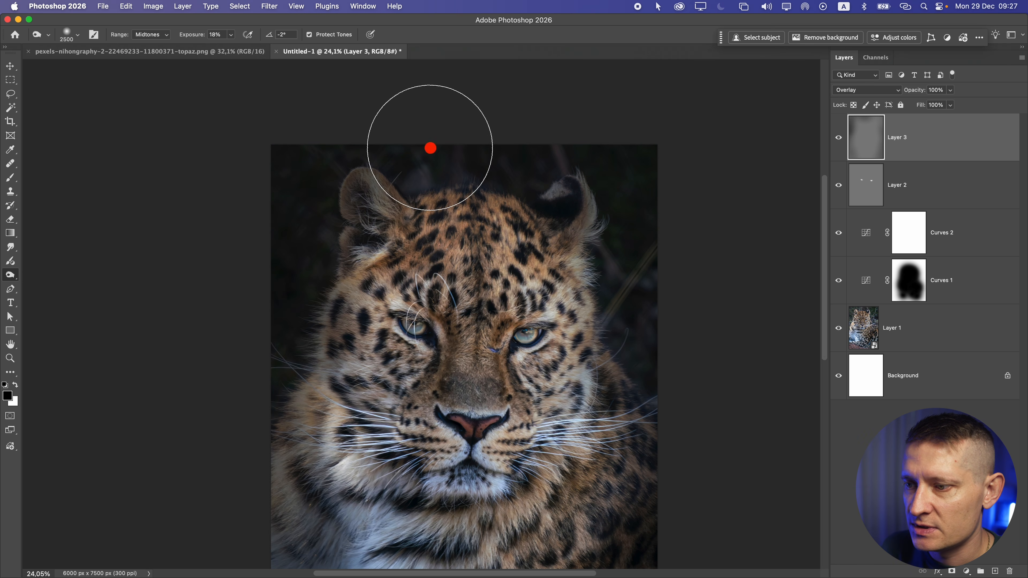
scroll(706, 421, "down", 3)
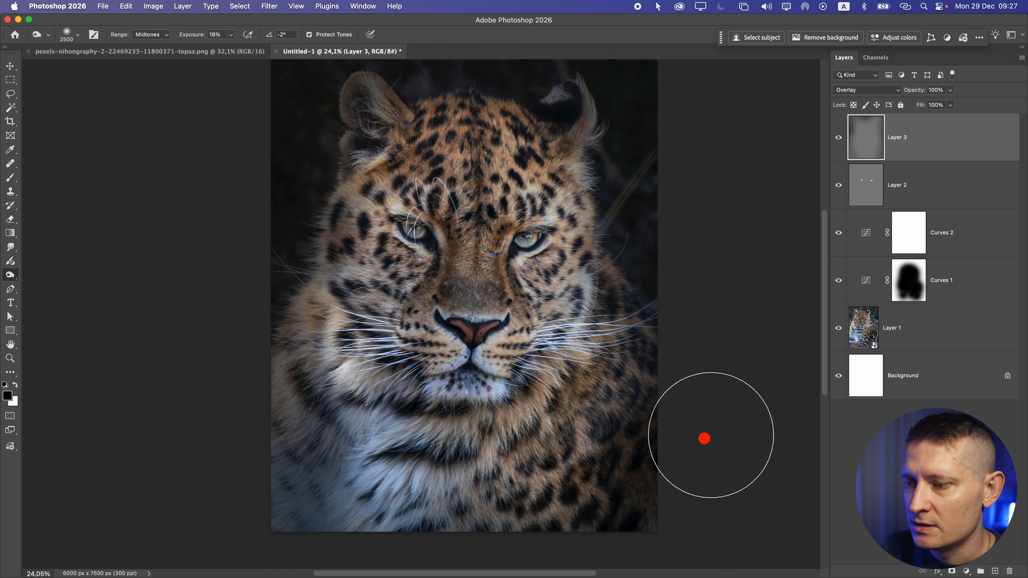
scroll(656, 243, "up", 2)
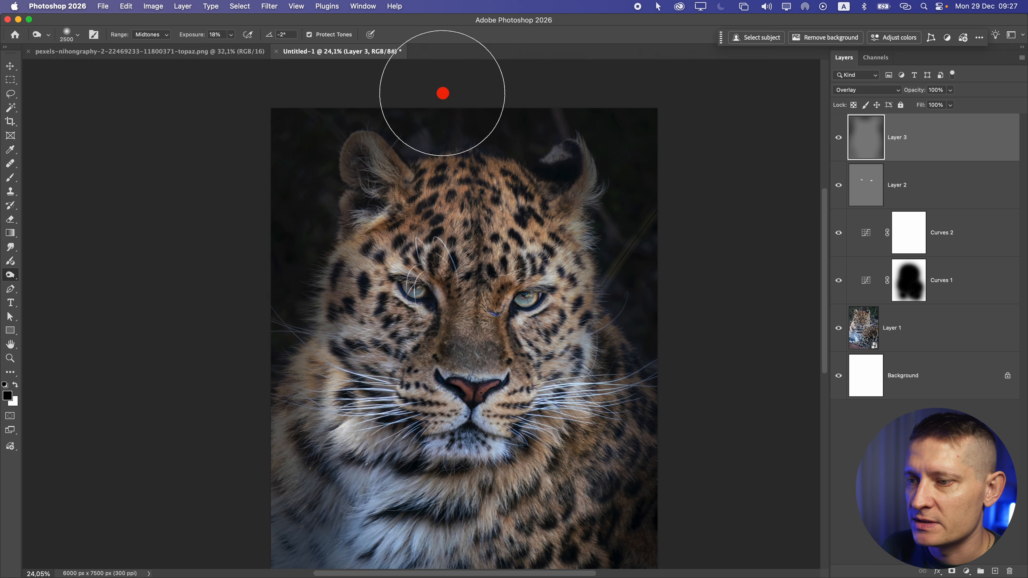
scroll(227, 154, "up", 4)
Burn the photo's edges and corners with the range set to Shadows at 6% exposure, and reduce the gray layer's opacity to 63%.
left_click(151, 31)
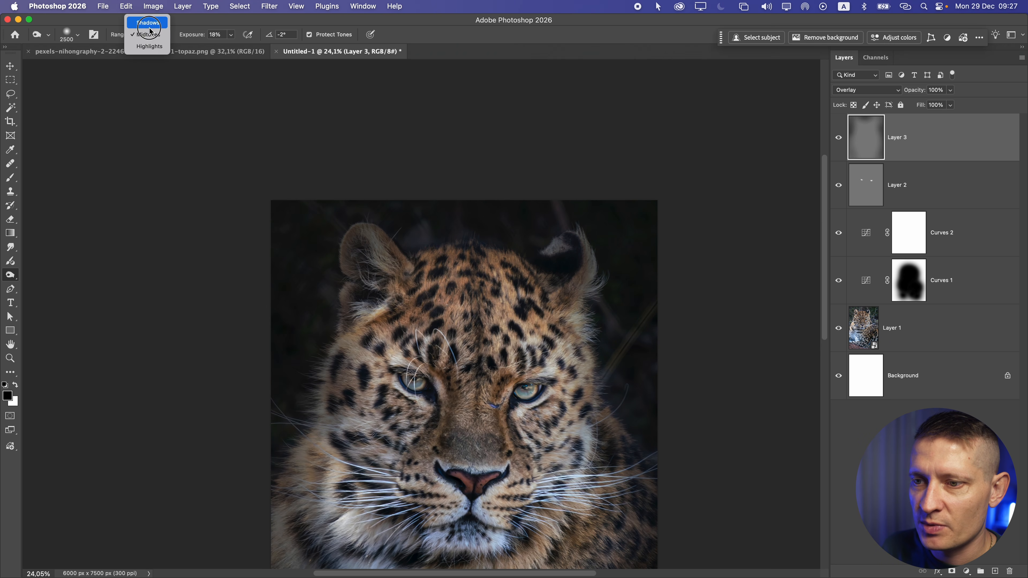
left_click(148, 21)
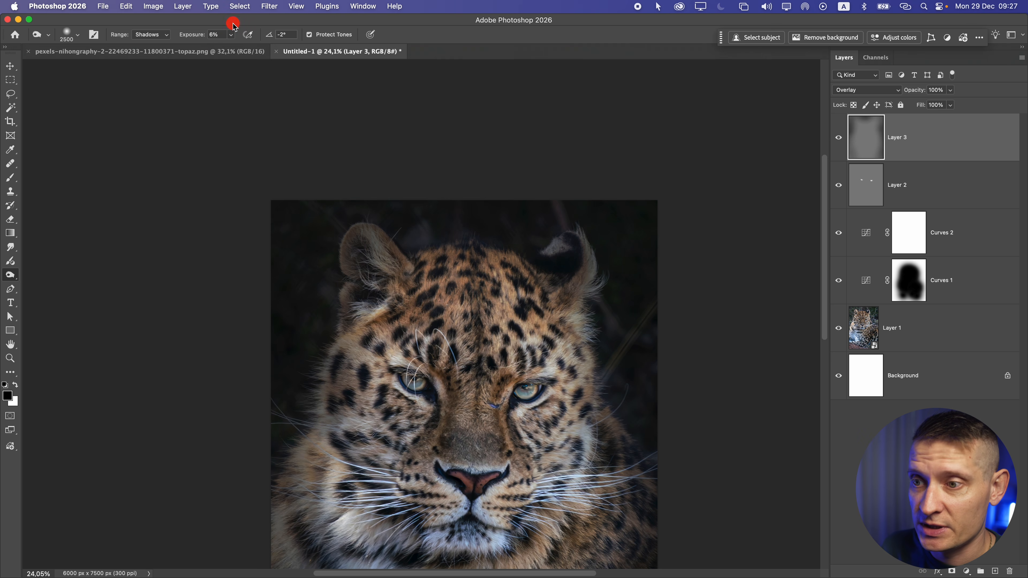
scroll(255, 154, "down", 1)
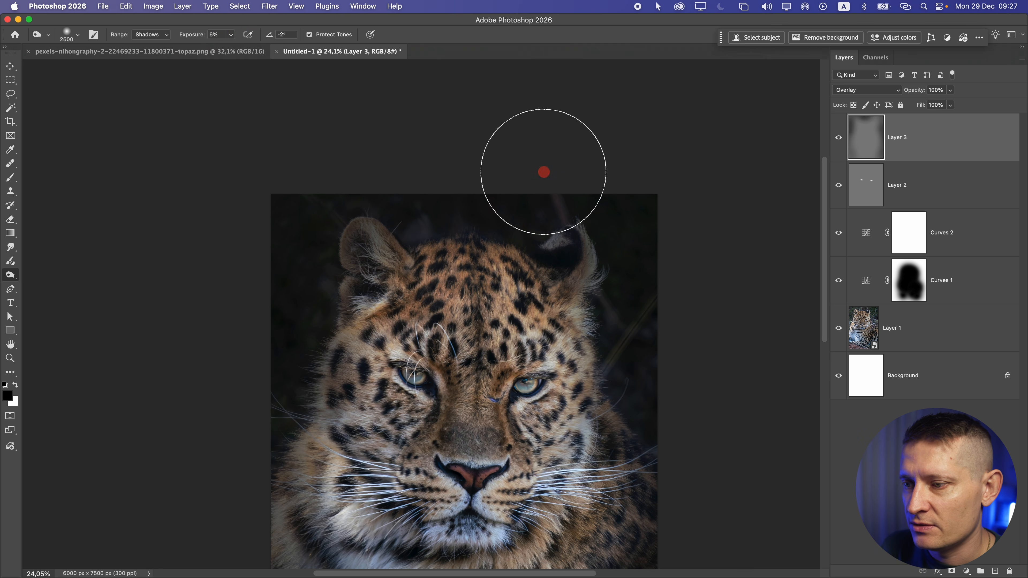
scroll(688, 397, "down", 3)
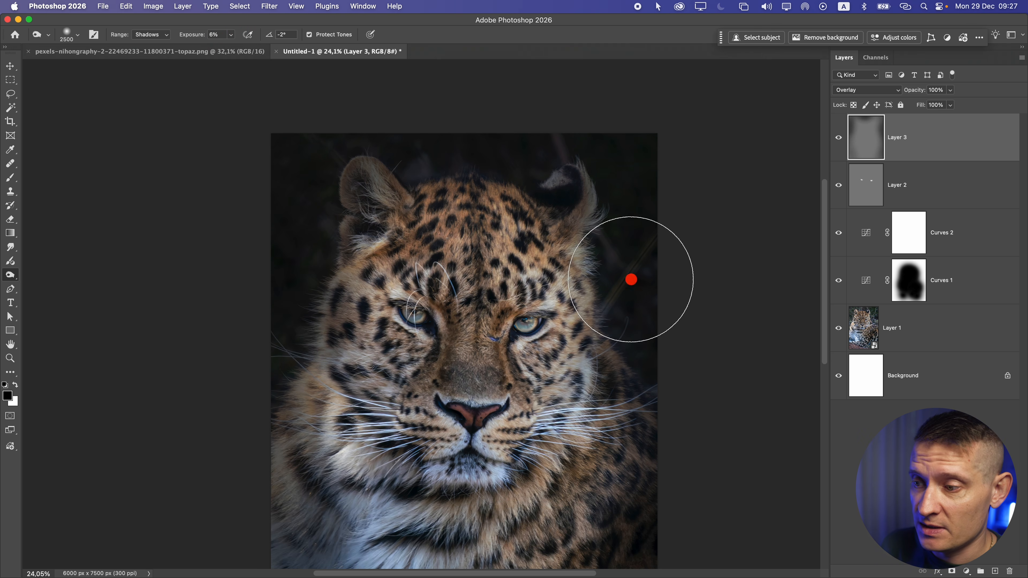
scroll(674, 287, "down", 3)
scroll(648, 449, "down", 3)
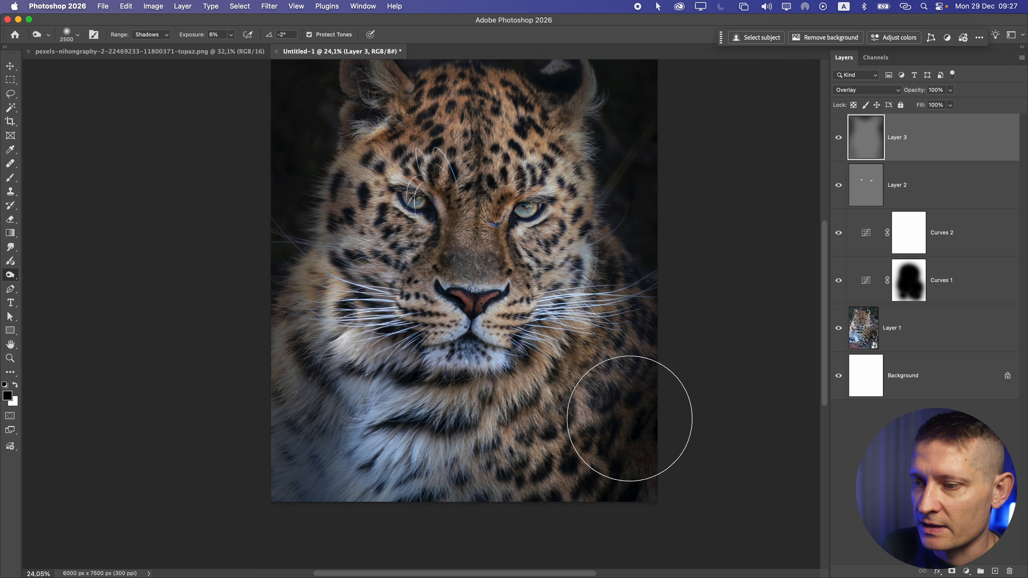
scroll(284, 283, "up", 3)
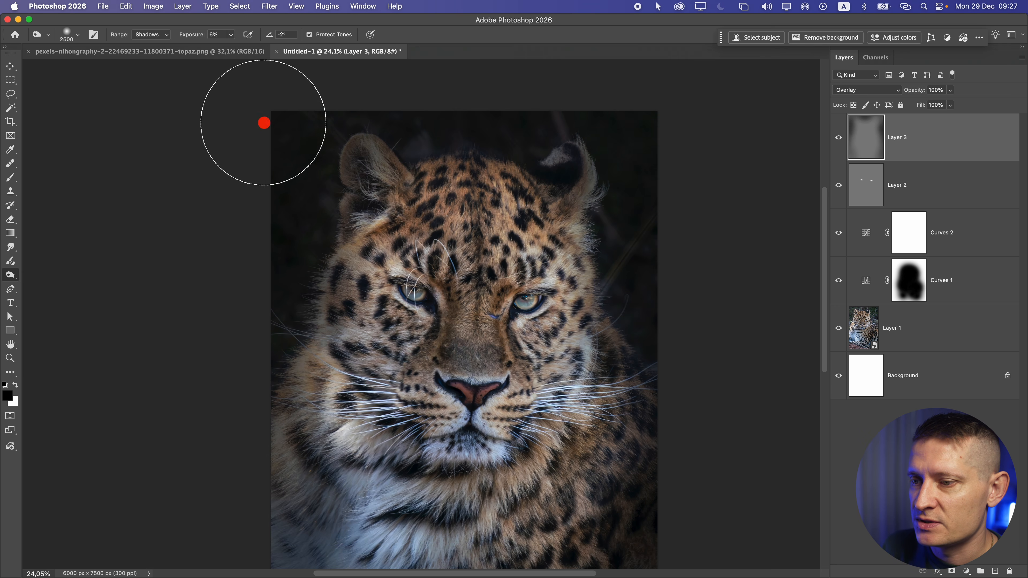
left_click_drag(264, 123, 362, 103)
scroll(488, 238, "down", 5)
scroll(435, 303, "up", 5)
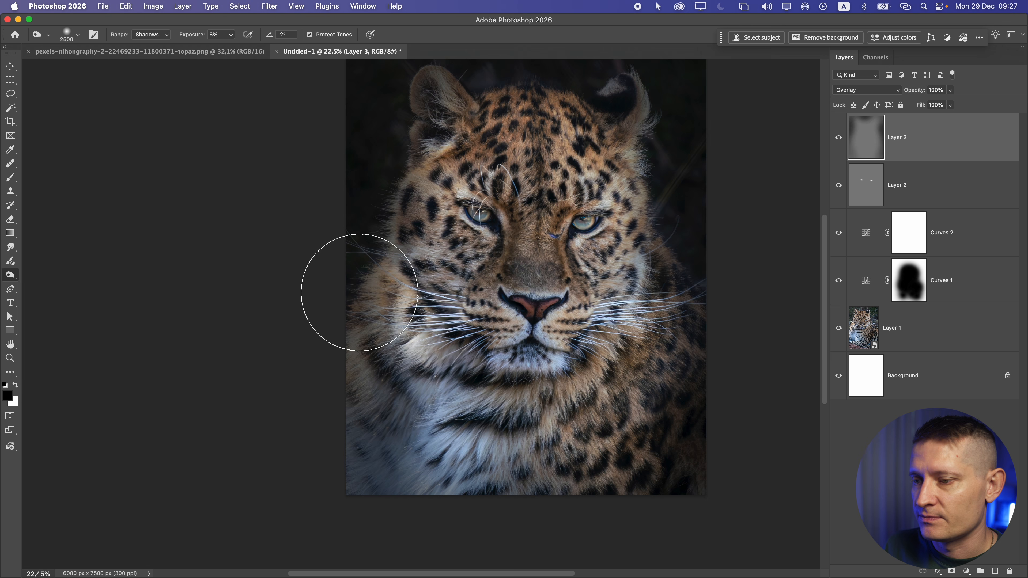
mouse_move(359, 293)
left_mouse_down()
mouse_move(413, 425)
mouse_move(405, 343)
mouse_move(402, 444)
left_mouse_up()
scroll(398, 436, "down", 2)
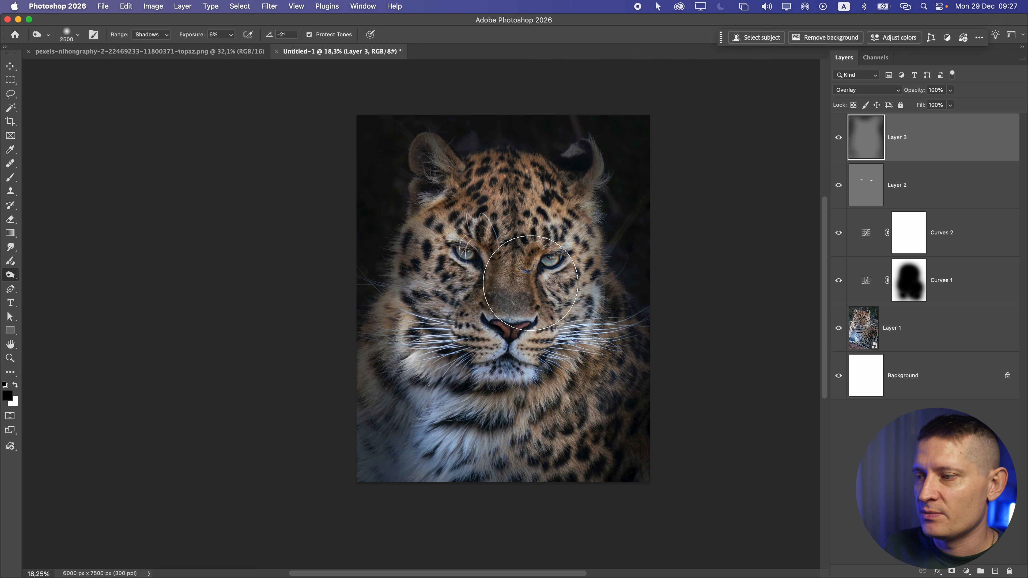
left_click(841, 141)
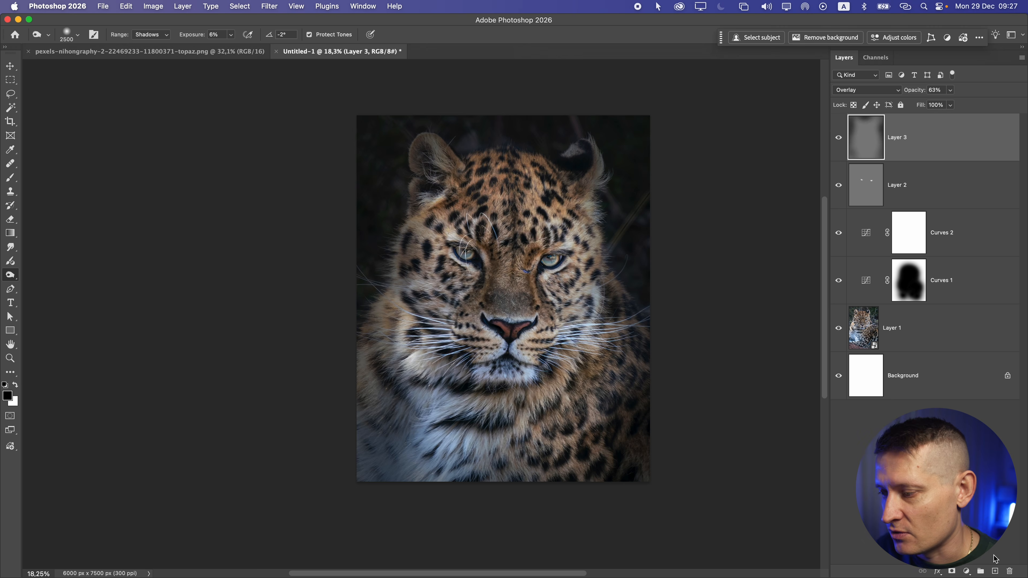
Add an empty layer above the gray layers and paint one soft white spot on it with a 2200 px brush.
left_click(996, 571)
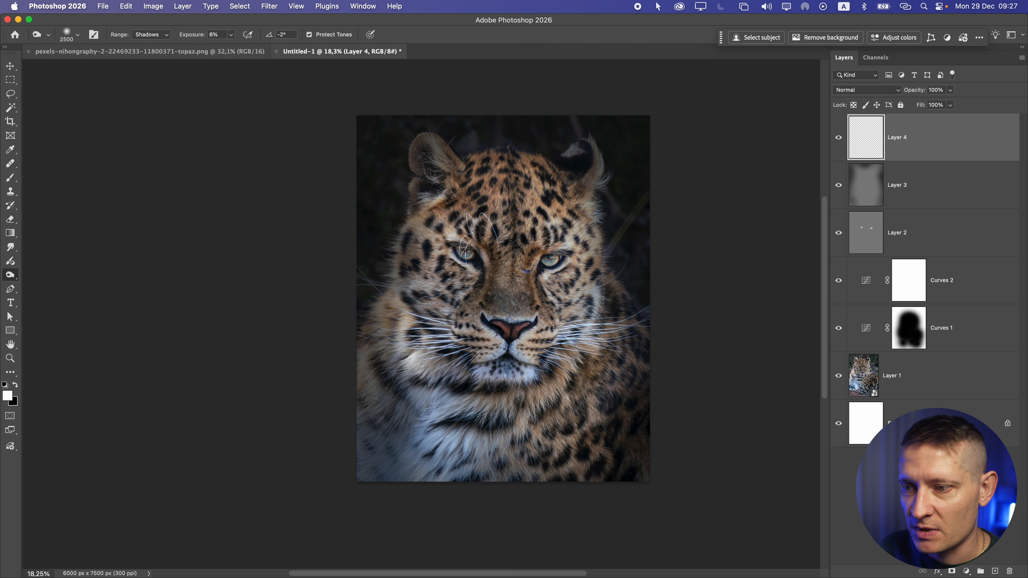
left_click(513, 293)
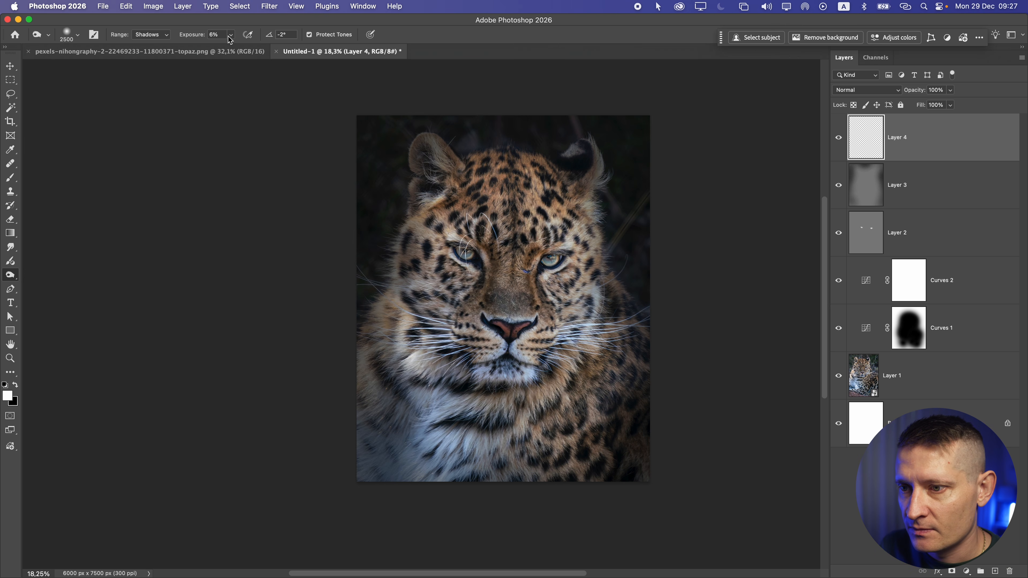
left_click(6, 181)
left_click(518, 264)
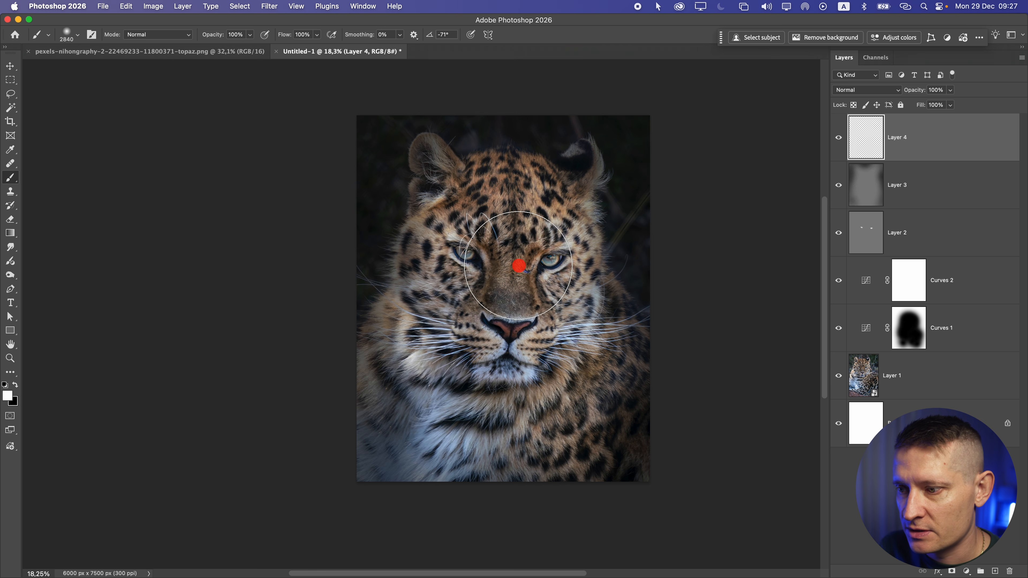
key("super+z")
key("bracketleft")
key("bracketleft")
left_click(504, 264)
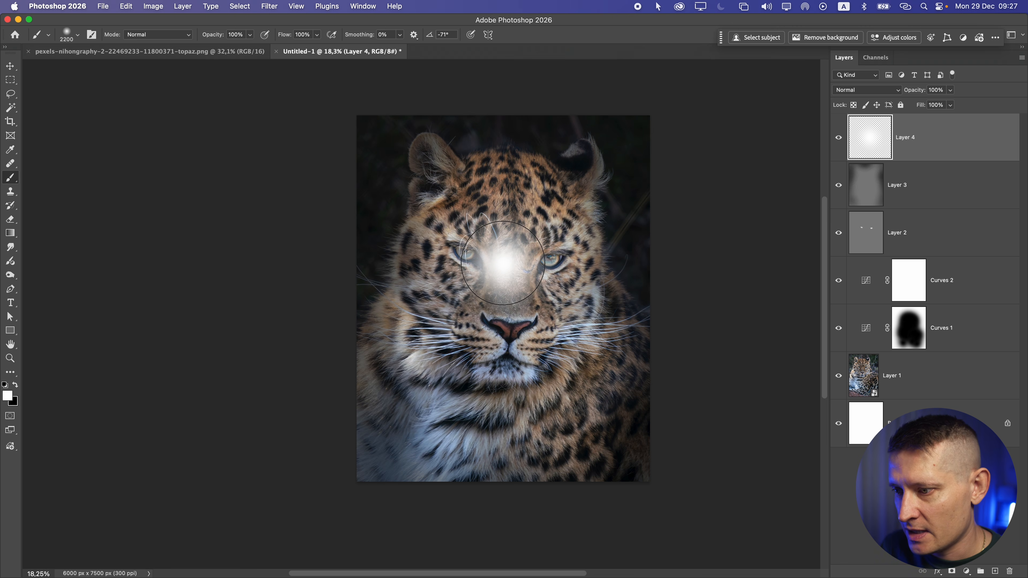
Move the white spot to the upper-right corner of the photo and scale it up to about 259%.
key("super+t")
left_click(10, 66)
left_click_drag(509, 278, 647, 176)
key("super+t")
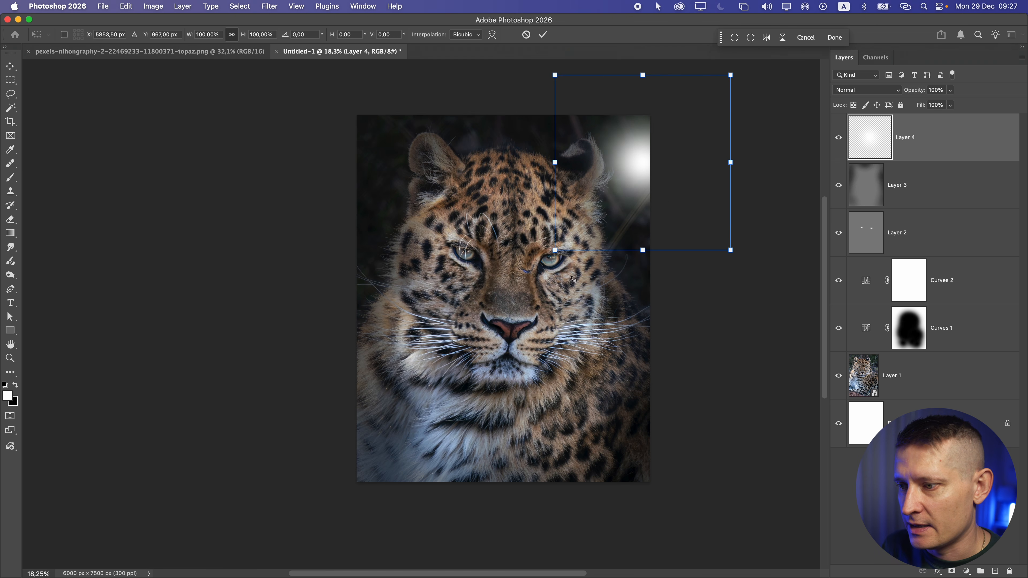
left_click_drag(556, 251, 415, 390)
left_click_drag(584, 257, 676, 282)
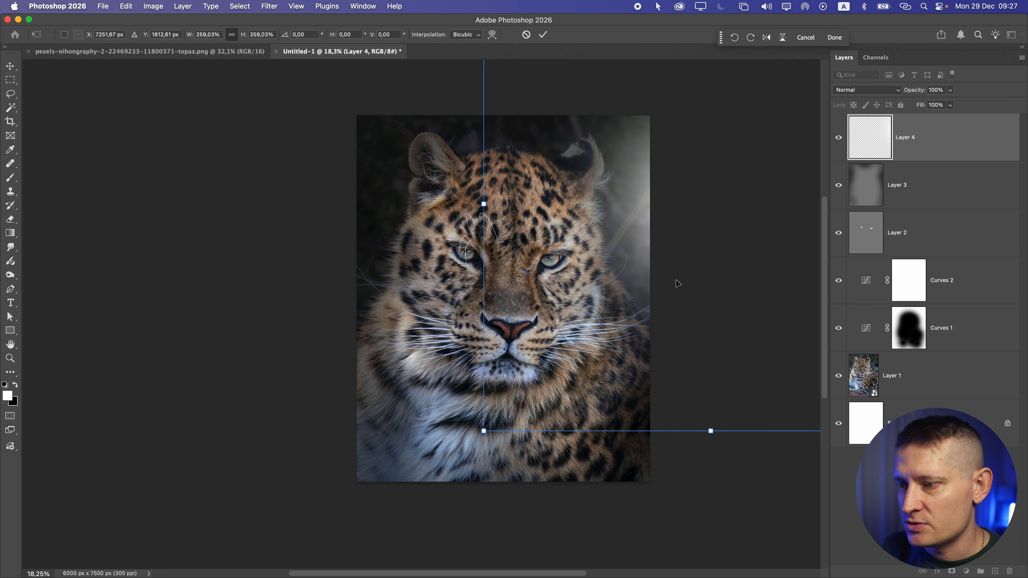
key("Return")
Rotate, skew and squash the white glow into a slanted light beam and position it in the background beside the leopard's right-hand ear.
key("super+t")
left_click_drag(468, 436, 528, 120)
scroll(523, 132, "down", 2)
left_click_drag(509, 81, 564, 165)
left_click_drag(634, 229, 676, 171)
left_click_drag(639, 81, 615, 94)
left_click_drag(652, 176, 654, 129)
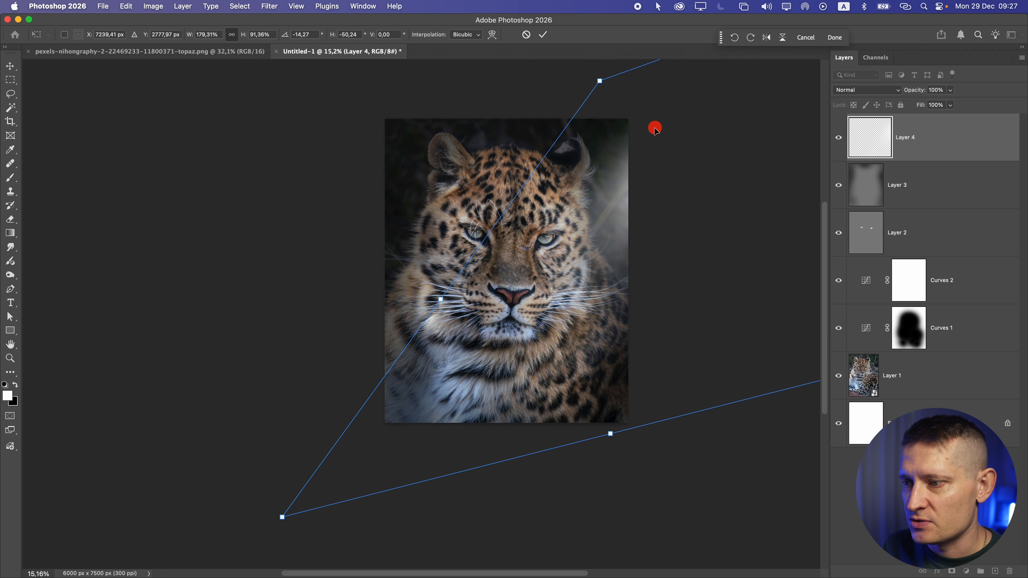
left_click_drag(478, 173, 479, 202)
left_click_drag(624, 241, 619, 172)
key("Return")
scroll(594, 269, "up", 8)
left_click_drag(581, 256, 561, 257)
scroll(560, 257, "down", 6)
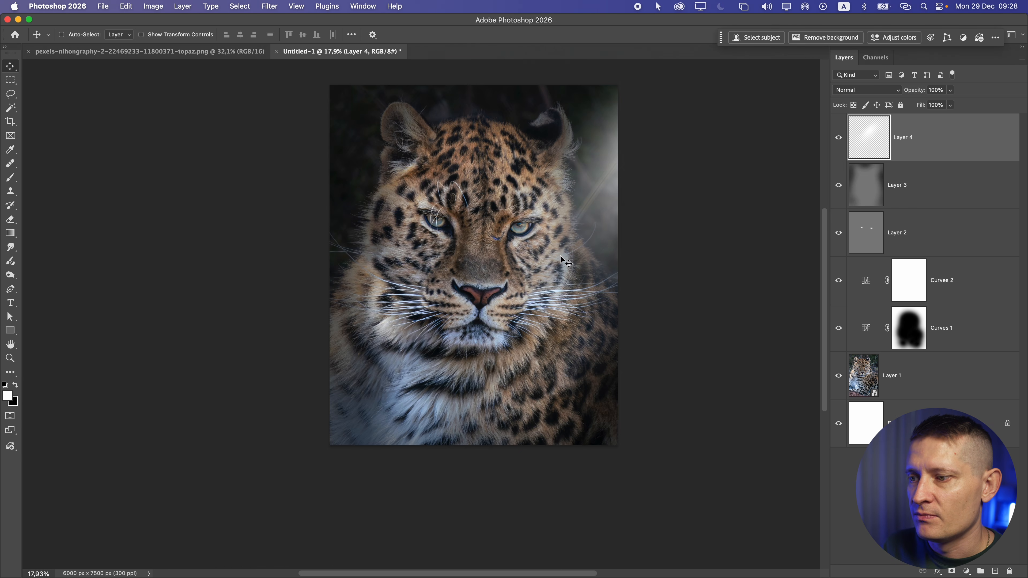
scroll(531, 228, "up", 2)
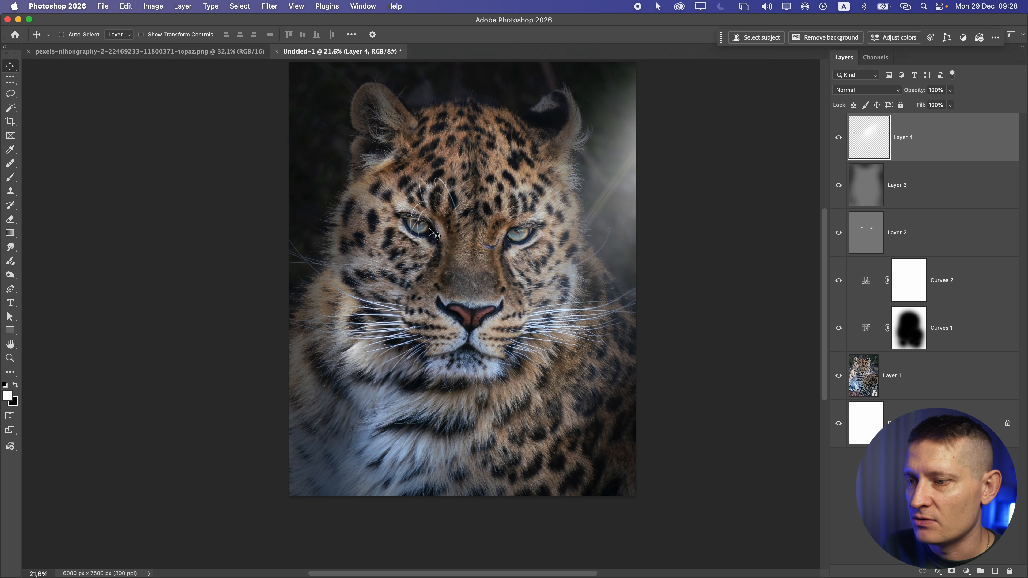
Add a layer above Layer 3, fill it with 50% Gray, and set its blending mode to Overlay.
left_click(867, 195)
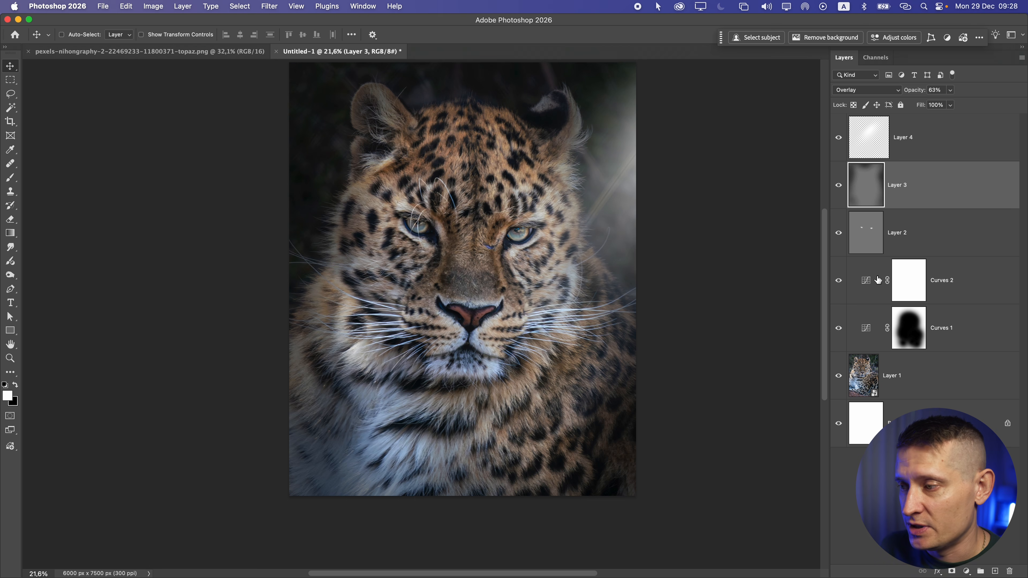
key("super+alt+shift+n")
left_click(126, 6)
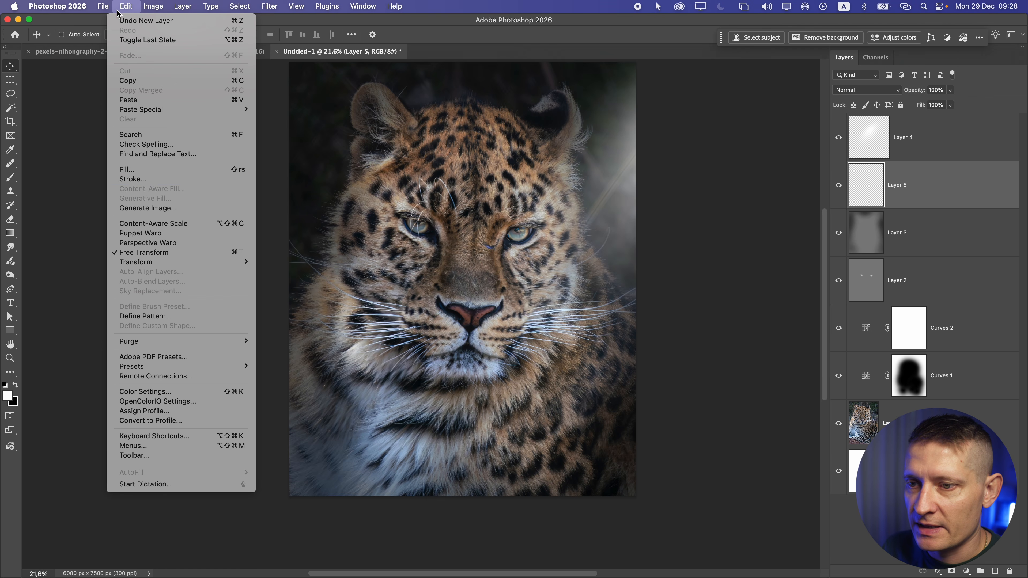
left_click(130, 169)
key("Return")
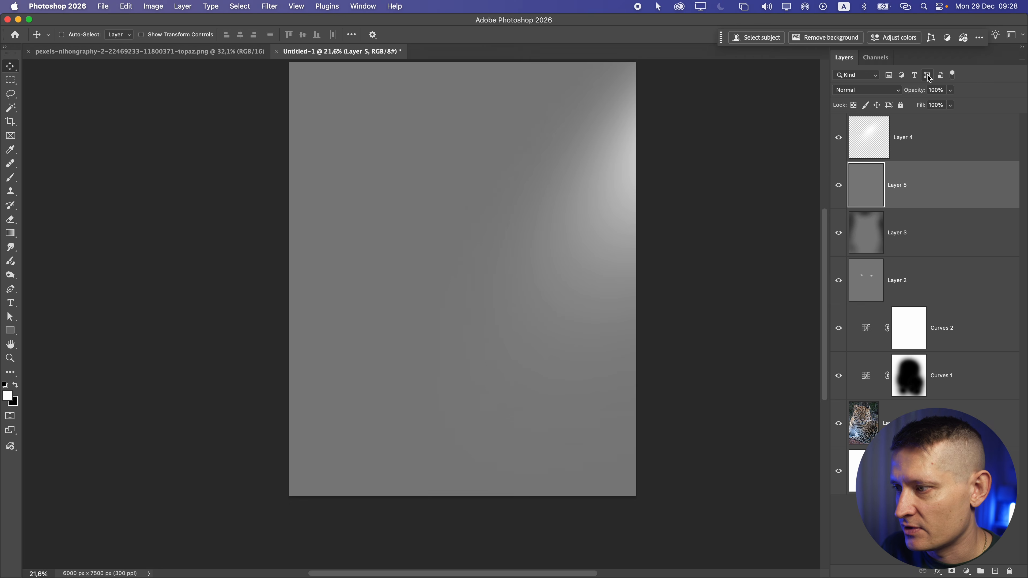
left_click(866, 90)
left_click(846, 249)
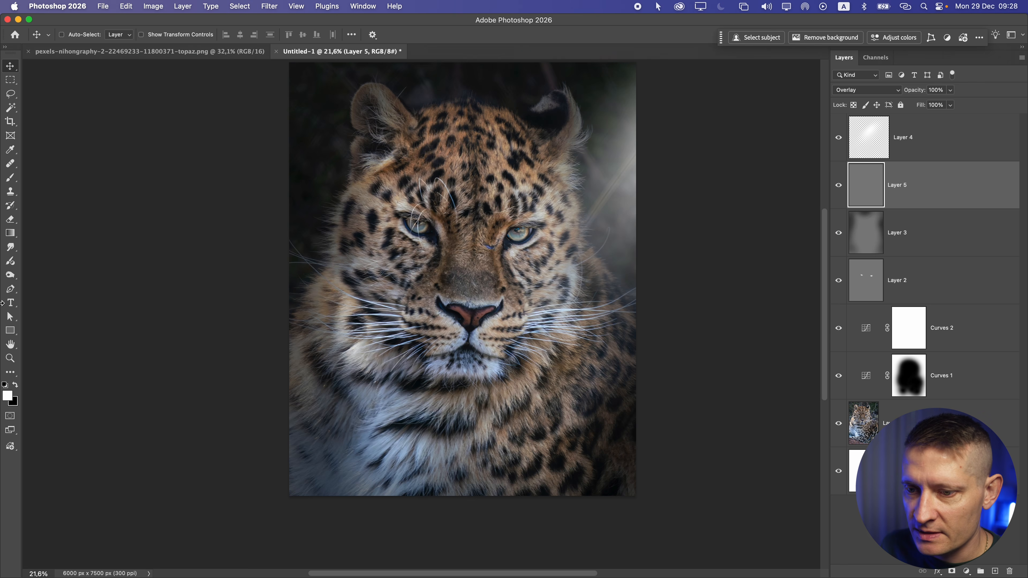
Burn the cheek area opposite the light beam on the new gray layer using a 2500 px Burn tool set to Shadows at 6% exposure.
left_click_drag(10, 275, 45, 284)
left_click(47, 286)
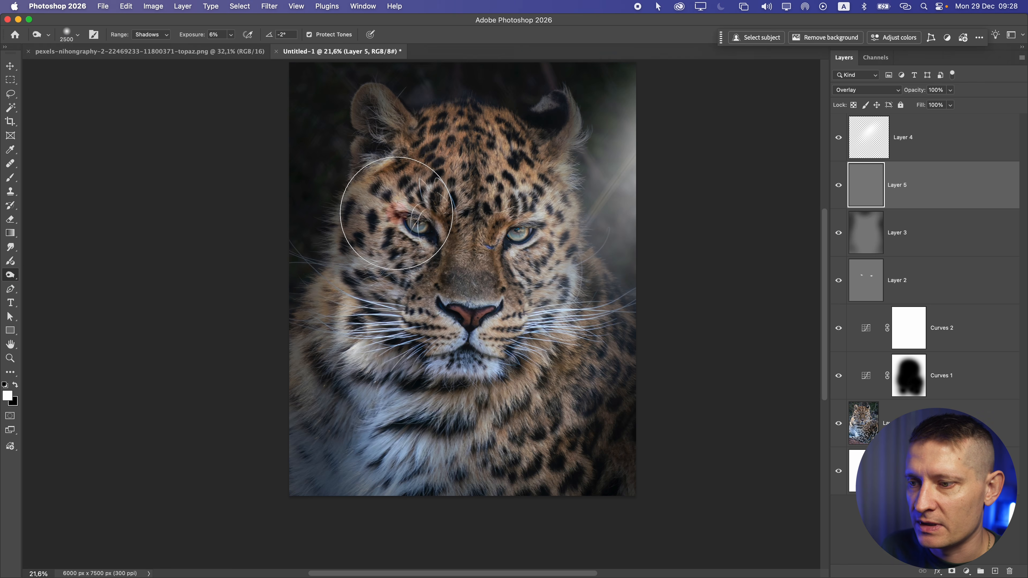
scroll(360, 238, "up", 1)
left_click(345, 289)
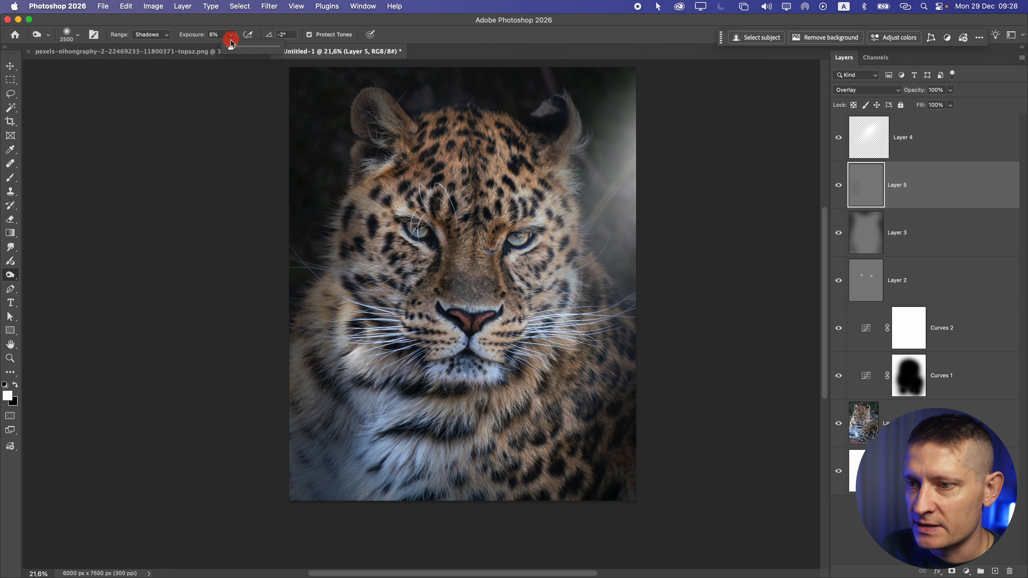
Burn the leopard's cheek and chest opposite the light beam with the range set to Highlights at 41% exposure.
left_click(151, 34)
left_click(150, 61)
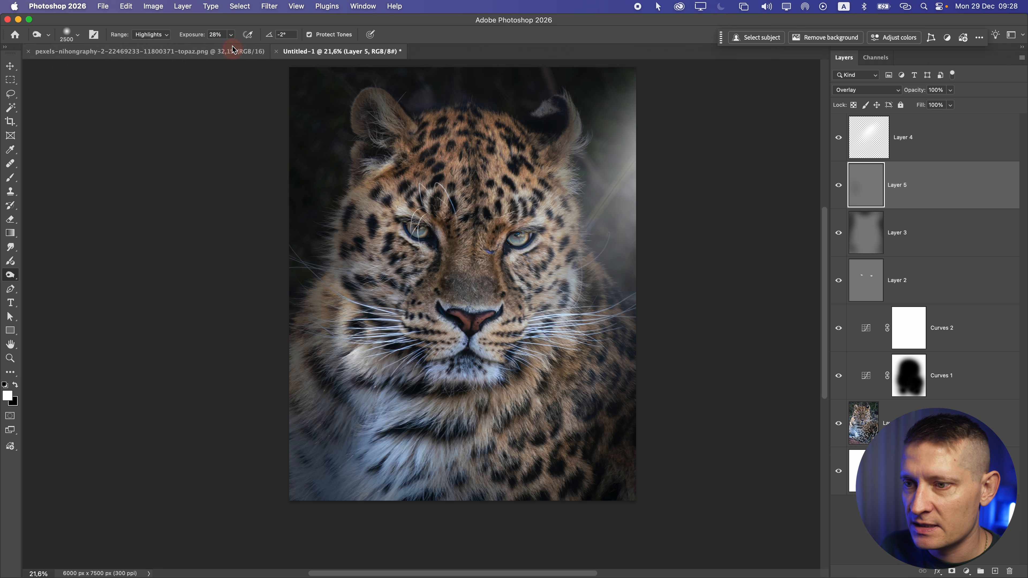
left_click_drag(231, 34, 236, 52)
mouse_move(353, 278)
left_mouse_down()
mouse_move(320, 309)
mouse_move(394, 486)
mouse_move(440, 484)
left_mouse_up()
mouse_move(364, 291)
left_mouse_down()
mouse_move(386, 322)
mouse_move(350, 262)
mouse_move(342, 200)
mouse_move(342, 242)
mouse_move(392, 251)
mouse_move(436, 212)
mouse_move(469, 262)
mouse_move(452, 193)
mouse_move(444, 349)
mouse_move(400, 369)
left_mouse_up()
Reduce the Burn brush to 1300 px and darken the shaded side of the head and the chest fur.
scroll(345, 219, "up", 2)
key("bracketleft")
key("bracketleft")
key("bracketleft")
key("bracketleft")
key("bracketleft")
key("bracketleft")
key("bracketleft")
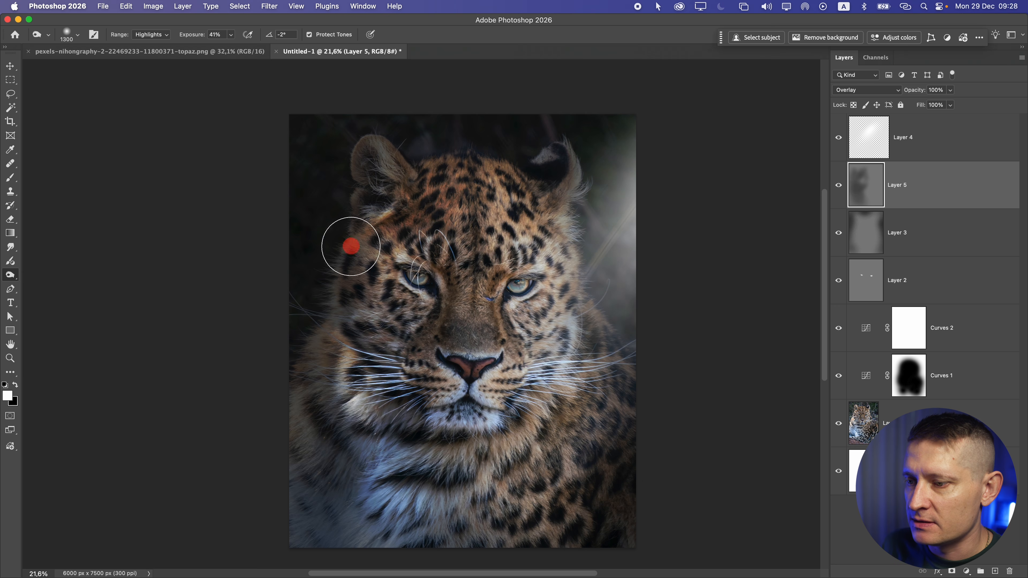
scroll(317, 351, "down", 3)
left_click_drag(438, 413, 420, 453)
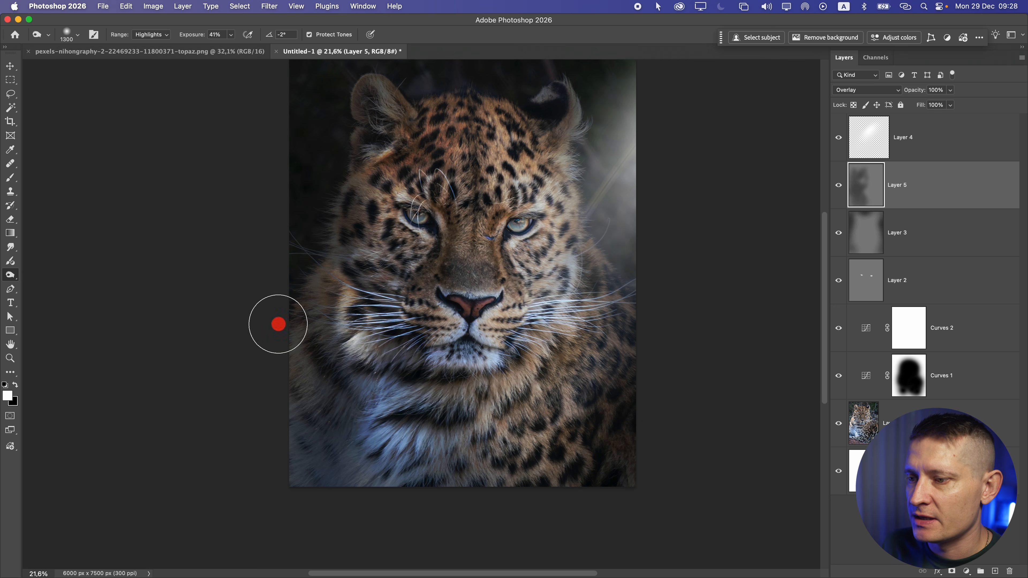
Burn the shaded cheek and chest fur with the range set to Midtones at 18% exposure.
left_click(147, 31)
left_click(147, 46)
left_click_drag(231, 34, 228, 56)
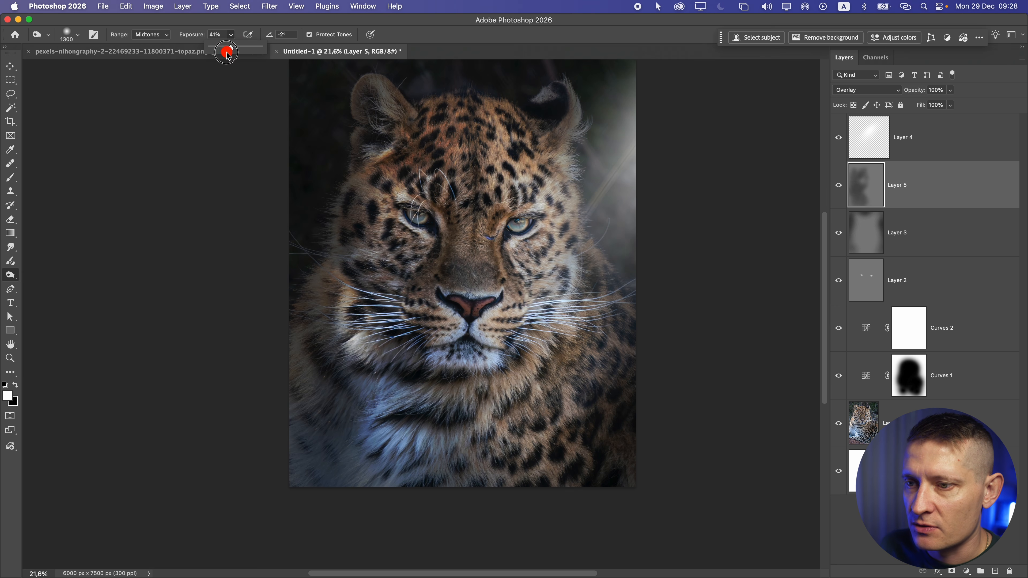
left_click(362, 335)
mouse_move(427, 466)
left_mouse_down()
mouse_move(367, 381)
mouse_move(336, 404)
mouse_move(377, 472)
mouse_move(327, 342)
mouse_move(343, 387)
mouse_move(347, 262)
mouse_move(363, 279)
mouse_move(438, 273)
mouse_move(423, 367)
left_mouse_up()
Enlarge the Burn brush to 1600 px and darken the shaded face, the forehead, the photo's edge and the lower body.
key("]")
scroll(438, 345, "up", 3)
mouse_move(375, 326)
left_mouse_down()
mouse_move(442, 220)
mouse_move(449, 169)
left_mouse_up()
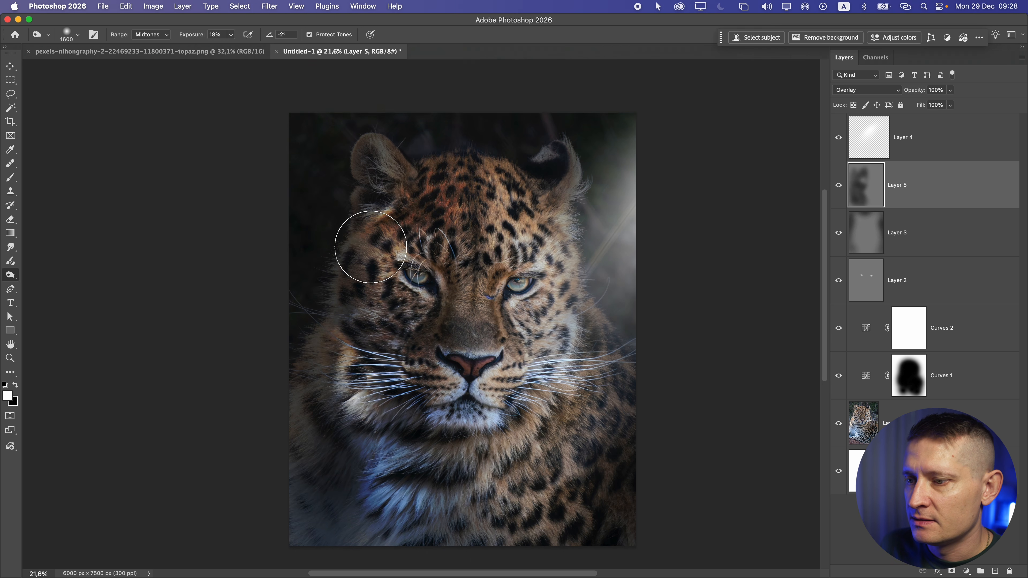
scroll(445, 225, "up", 3)
mouse_move(270, 258)
left_mouse_down()
mouse_move(262, 335)
mouse_move(275, 314)
mouse_move(299, 294)
left_mouse_up()
scroll(299, 294, "down", 4)
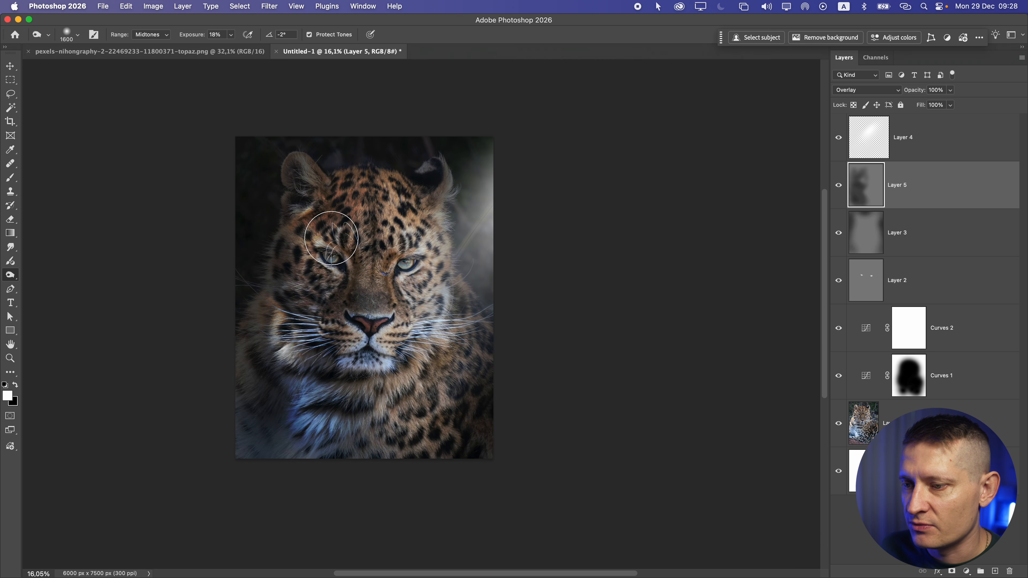
scroll(331, 238, "up", 1)
mouse_move(338, 434)
left_mouse_down()
mouse_move(345, 464)
mouse_move(273, 465)
mouse_move(450, 505)
mouse_move(532, 392)
left_mouse_up()
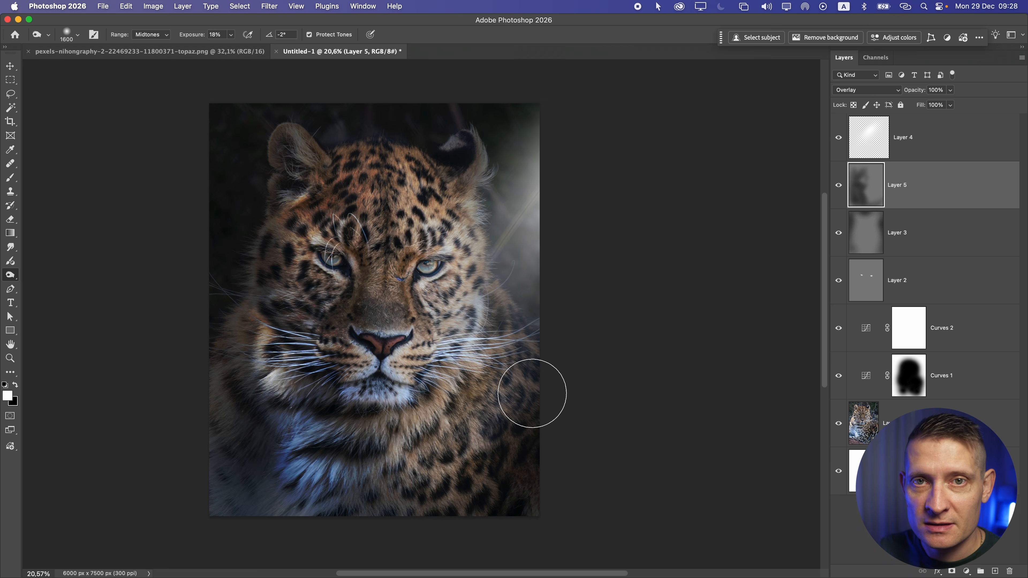
Set the Burn range to Shadows at 9% exposure and darken the fur around the ear on the shaded side.
left_click(151, 35)
left_click(149, 26)
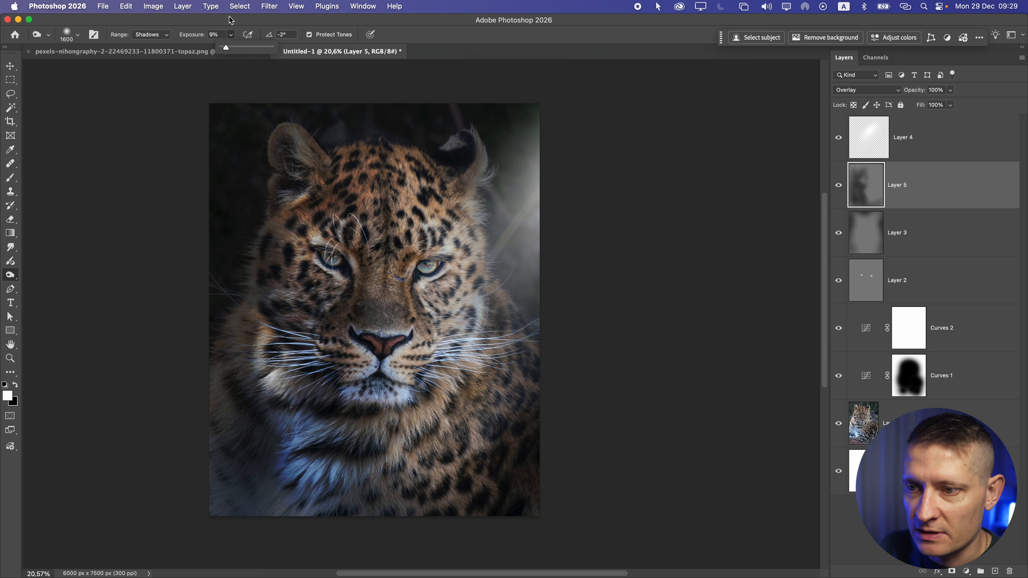
left_click_drag(267, 378, 259, 400)
key("super+z")
mouse_move(338, 357)
left_mouse_down()
mouse_move(349, 361)
mouse_move(338, 386)
left_mouse_up()
key("super+z")
mouse_move(315, 208)
left_mouse_down()
mouse_move(322, 199)
mouse_move(277, 191)
left_mouse_up()
scroll(277, 191, "down", 1)
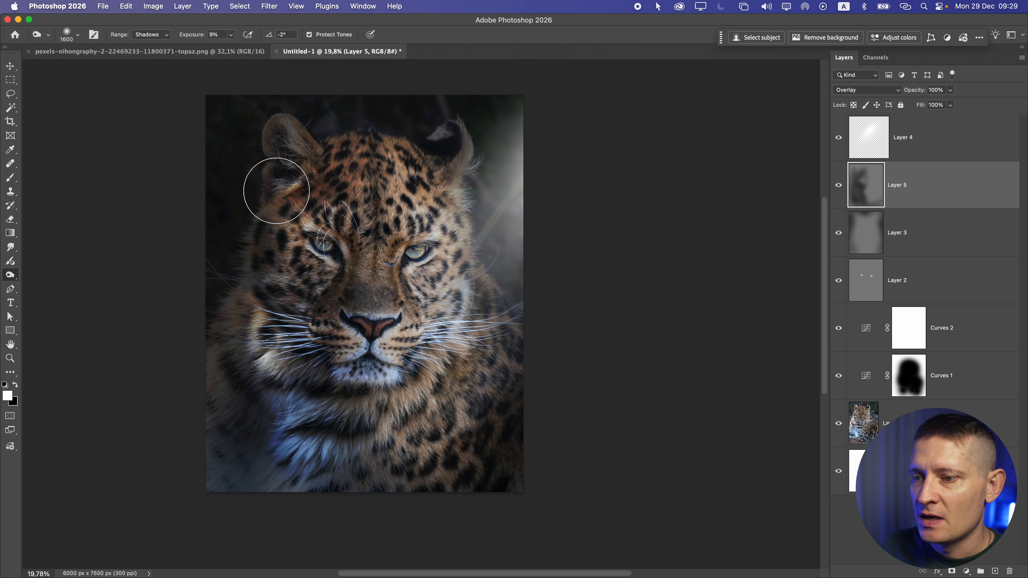
Compare the portrait with and without the burning on Layer 5.
left_click(838, 185)
left_click(837, 185)
left_click(838, 185)
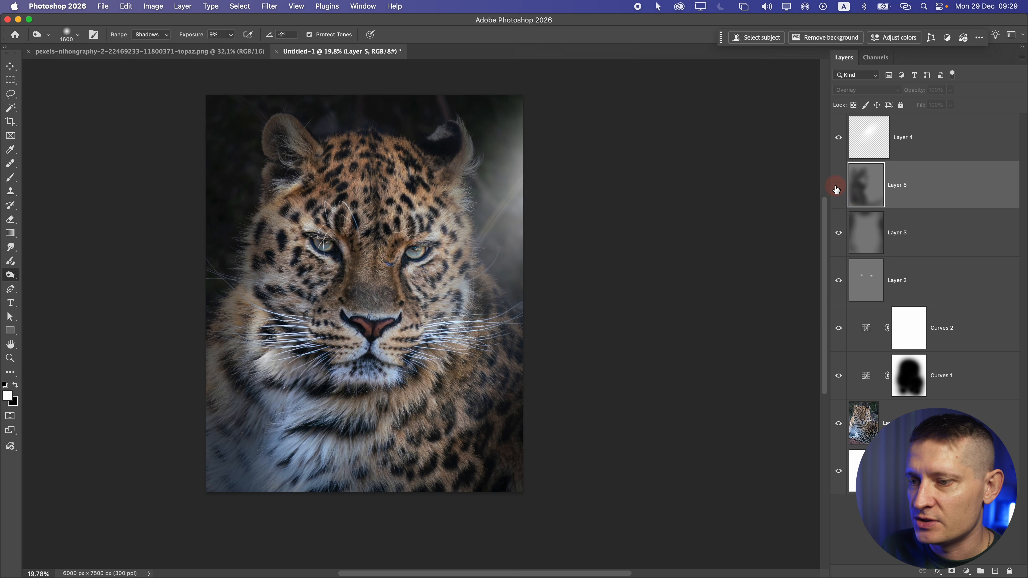
left_click(838, 185)
left_click(837, 186)
left_click(837, 187)
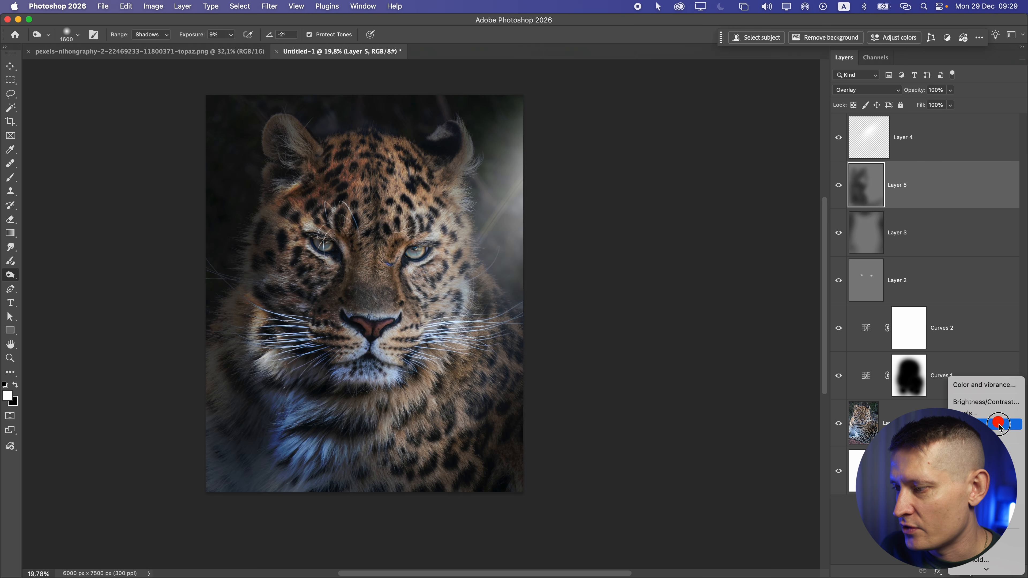
Add a Curves adjustment above Layer 5, lower its white point to output 117, and switch to the Brush tool.
left_click_drag(933, 116, 953, 193)
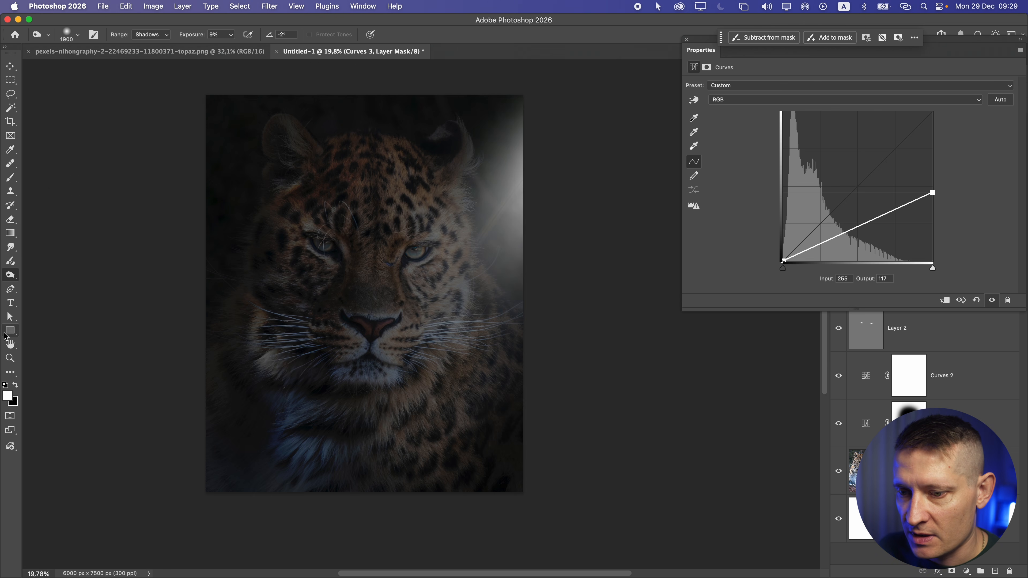
left_click(233, 34)
left_click(11, 177)
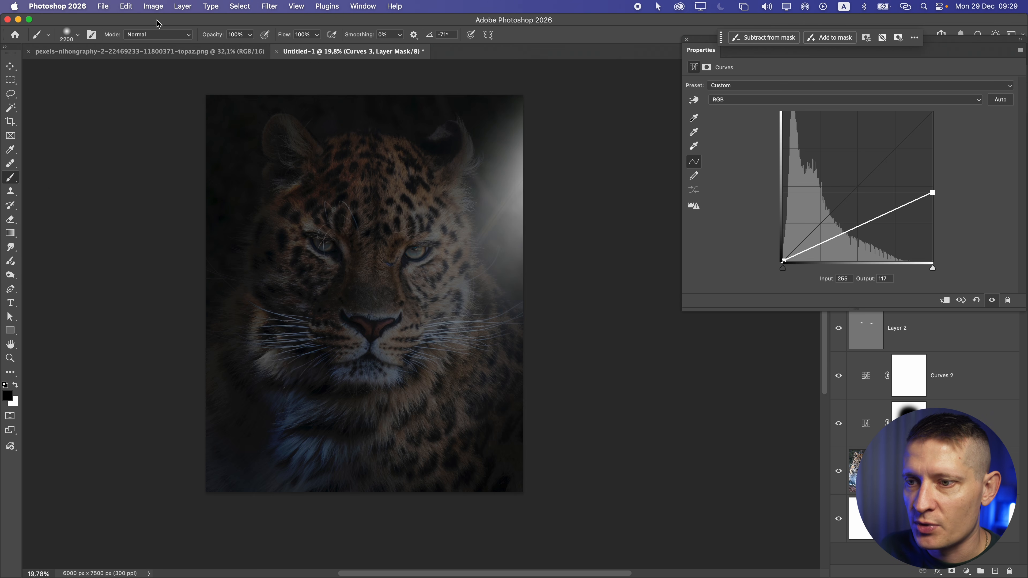
Paint black on the Curves 3 mask with a 2200 px brush over the lit side of the face, background and body.
left_click_drag(415, 253, 508, 178)
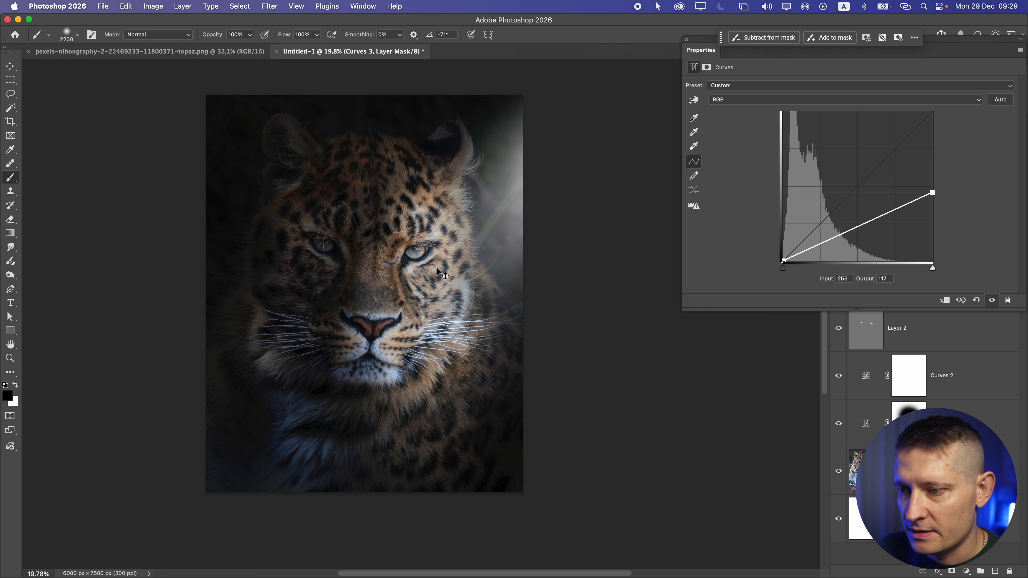
key("super+z")
left_click_drag(424, 330, 563, 154)
key("super+z")
mouse_move(415, 354)
left_mouse_down()
mouse_move(495, 294)
mouse_move(614, 134)
left_mouse_up()
left_click_drag(465, 248, 558, 206)
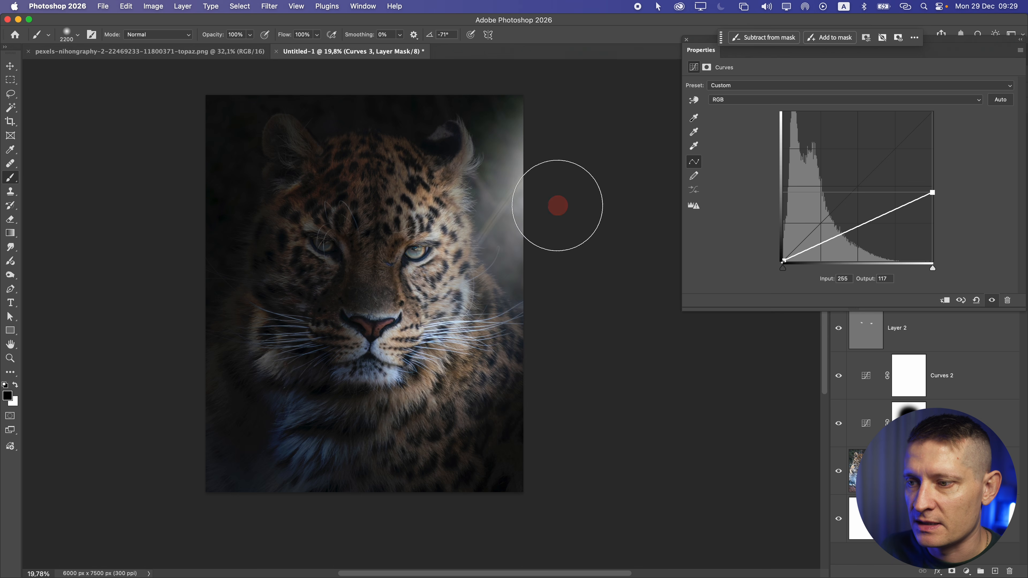
key("super+z")
mouse_move(539, 140)
left_mouse_down()
mouse_move(521, 171)
mouse_move(489, 162)
mouse_move(449, 196)
left_mouse_up()
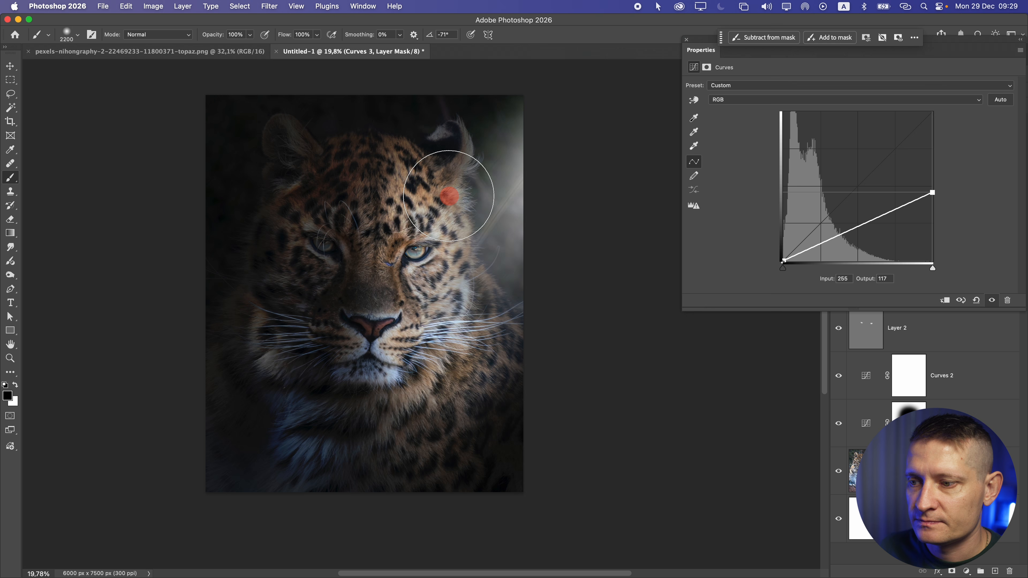
mouse_move(454, 390)
left_mouse_down()
mouse_move(454, 424)
mouse_move(531, 452)
left_mouse_up()
Reduce the brush to 250 px and paint black on the Curves 3 mask over the shaded eye.
scroll(457, 379, "down", 2)
scroll(449, 377, "up", 6)
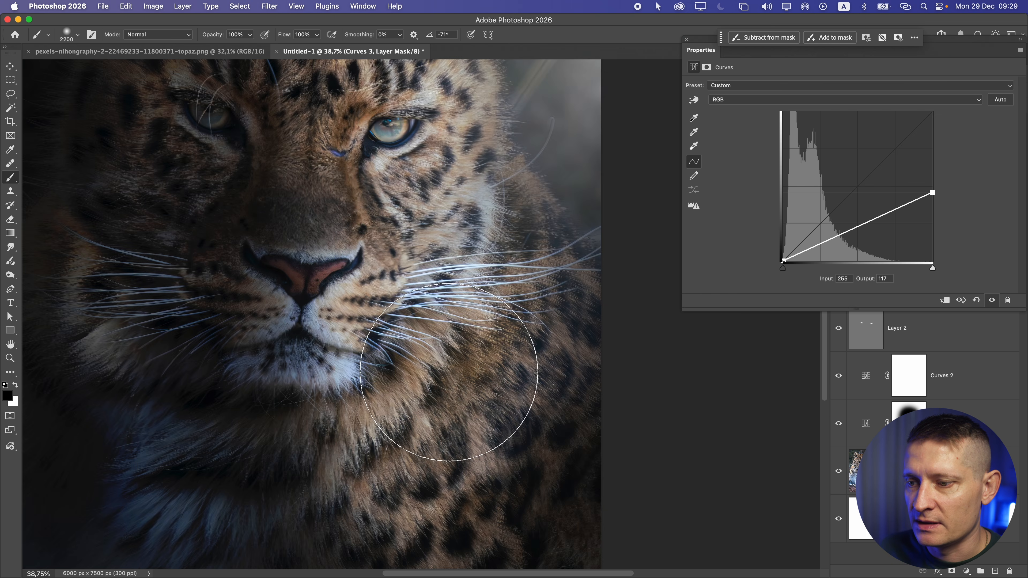
scroll(448, 372, "down", 3)
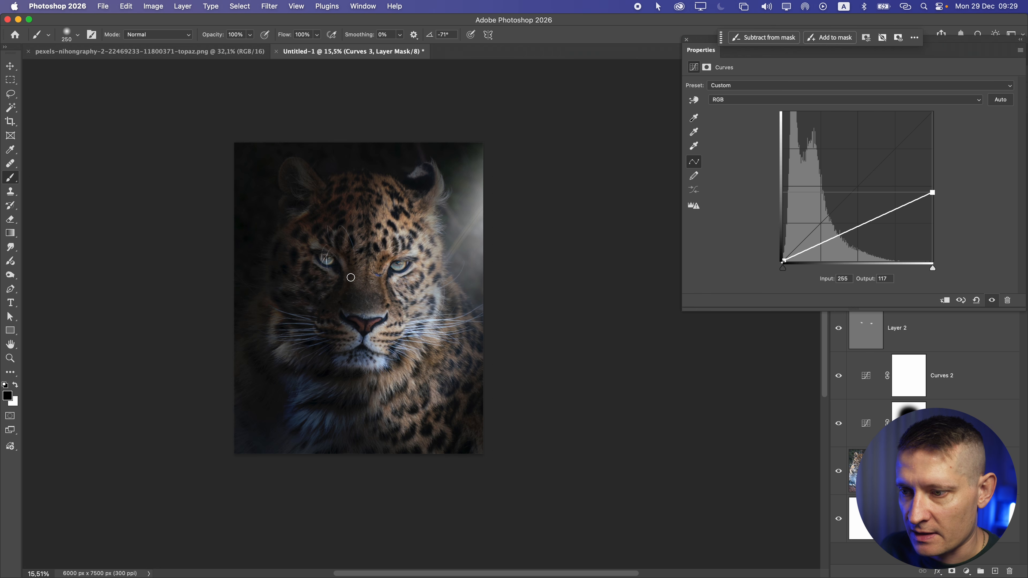
scroll(318, 245, "up", 3)
left_click_drag(349, 278, 369, 298)
scroll(369, 298, "down", 3)
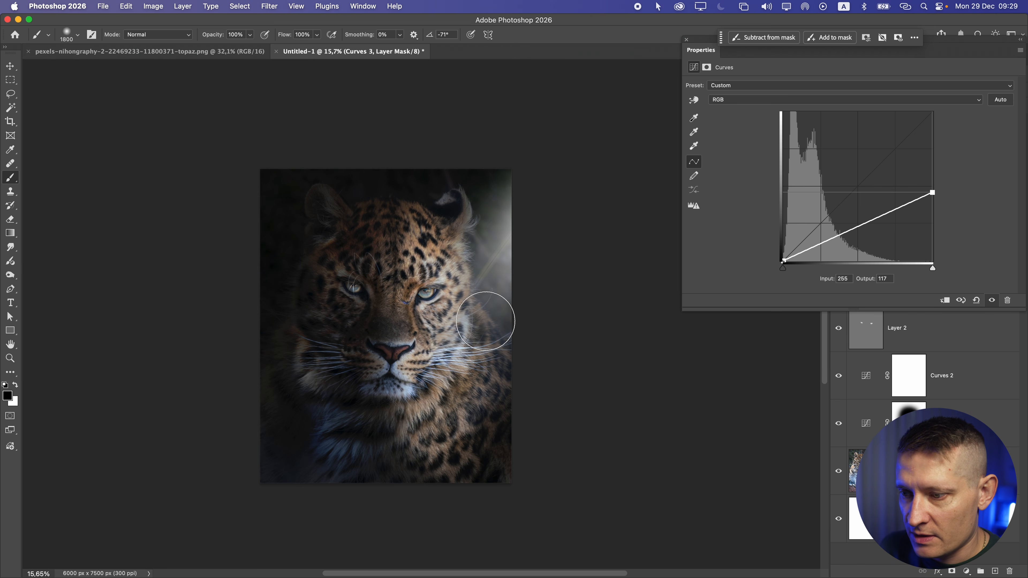
Enlarge the brush to 2300 px and mask the darkening off the lower body on the lit side, then reduce the brush.
mouse_move(458, 385)
left_mouse_down()
mouse_move(236, 556)
mouse_move(544, 415)
left_mouse_up()
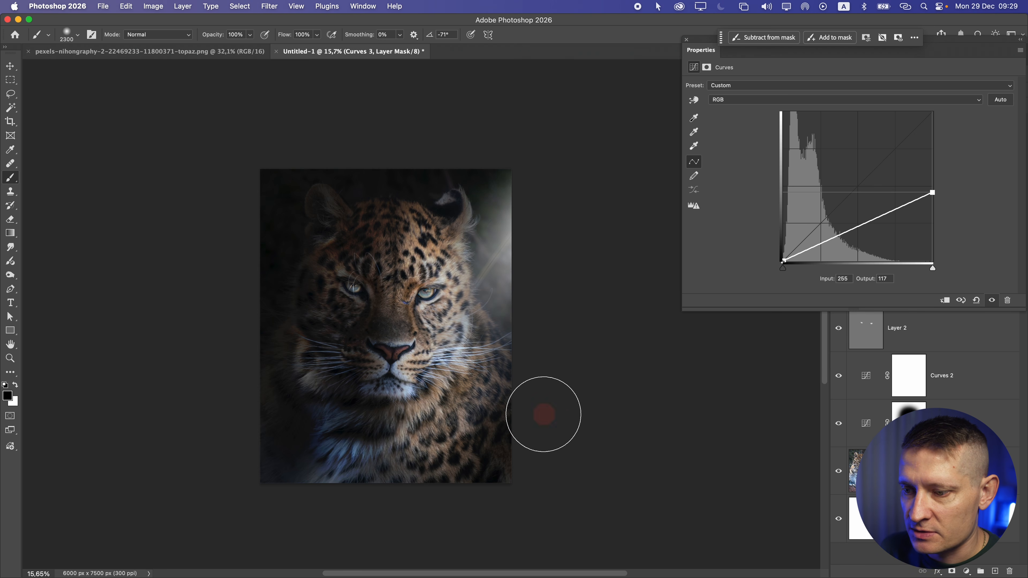
mouse_move(441, 488)
left_mouse_down()
mouse_move(502, 446)
mouse_move(383, 497)
mouse_move(430, 479)
mouse_move(391, 466)
mouse_move(389, 438)
mouse_move(484, 414)
mouse_move(437, 362)
left_mouse_up()
scroll(435, 432, "up", 1)
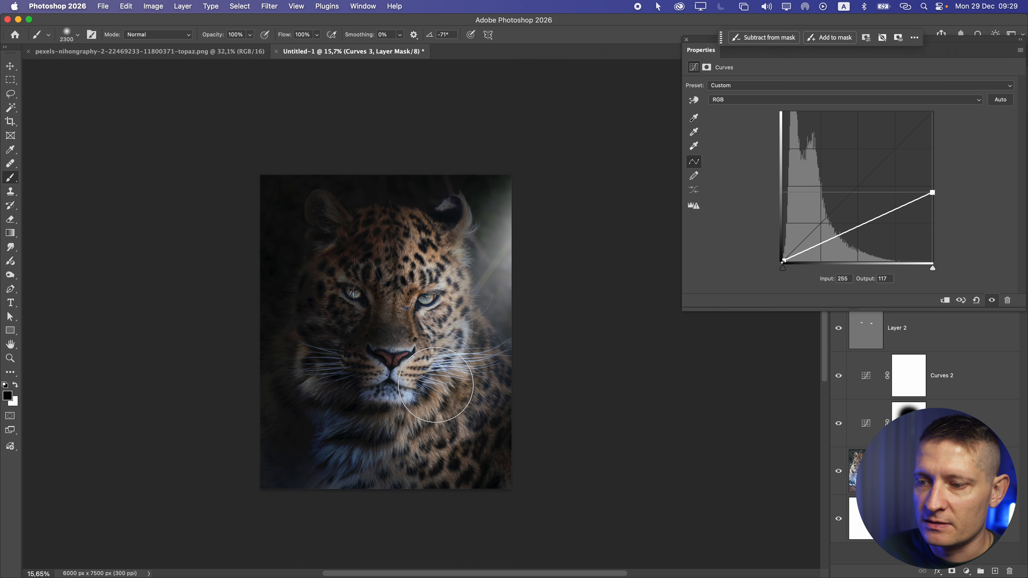
scroll(445, 286, "up", 1)
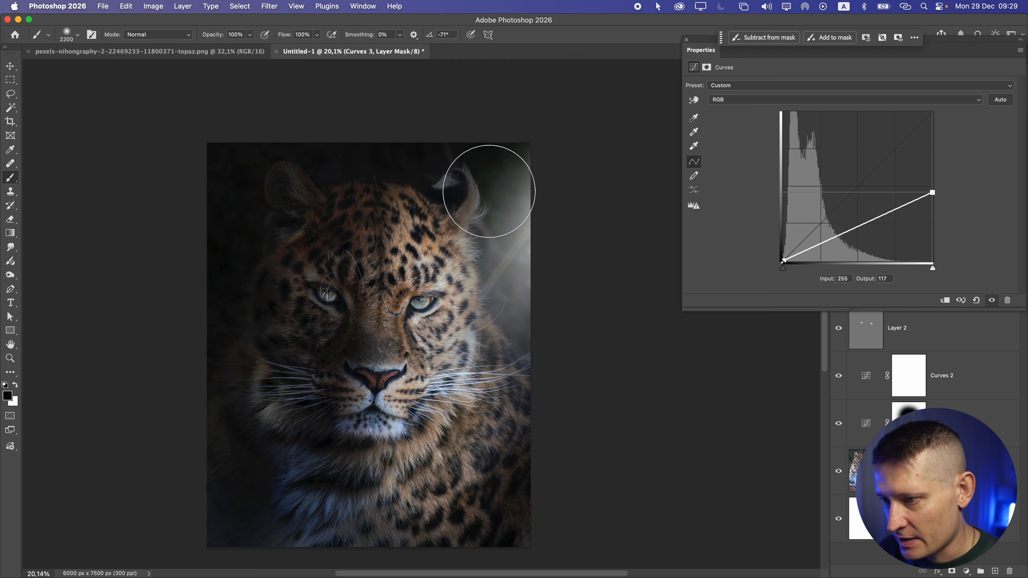
key("bracketleft")
key("bracketleft")
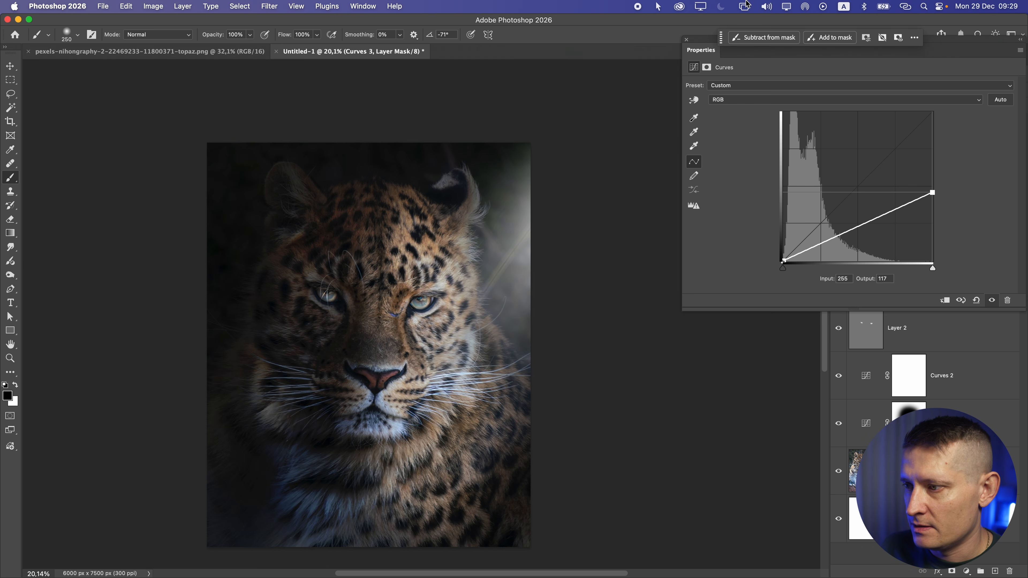
Close the Curves properties and compare the portrait with and without Curves 3.
left_click_drag(705, 44, 647, 48)
left_click(644, 44)
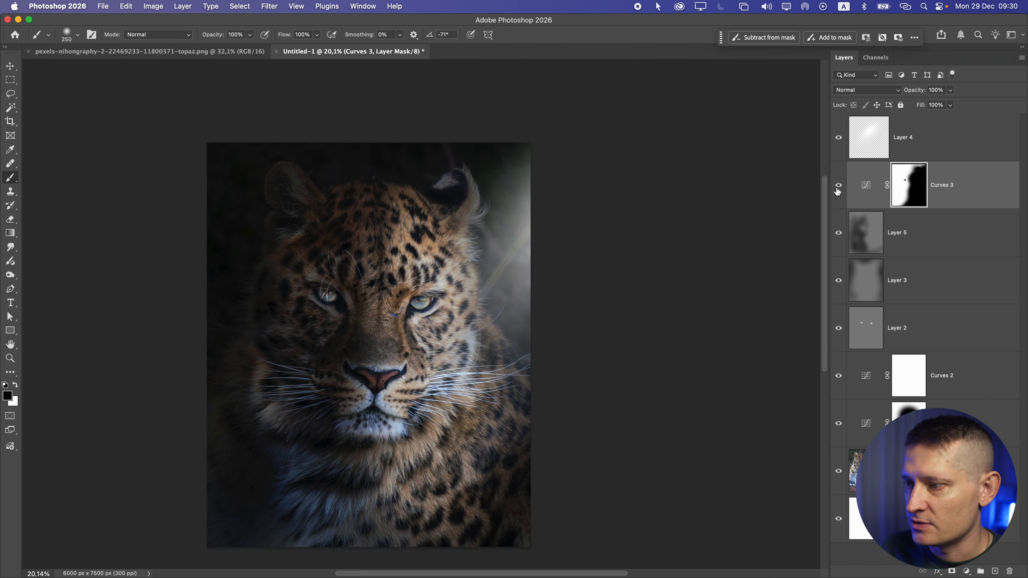
left_click(839, 186)
left_click(838, 186)
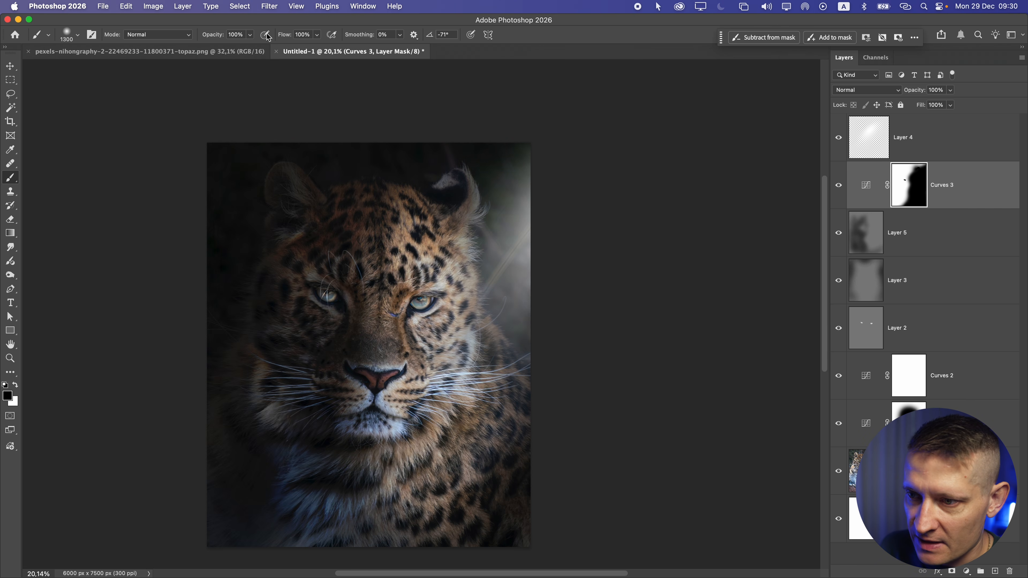
Set the brush flow to 40% and size to 1700 px, and soften the mask edge along the forehead, nose and chin.
left_click(305, 22)
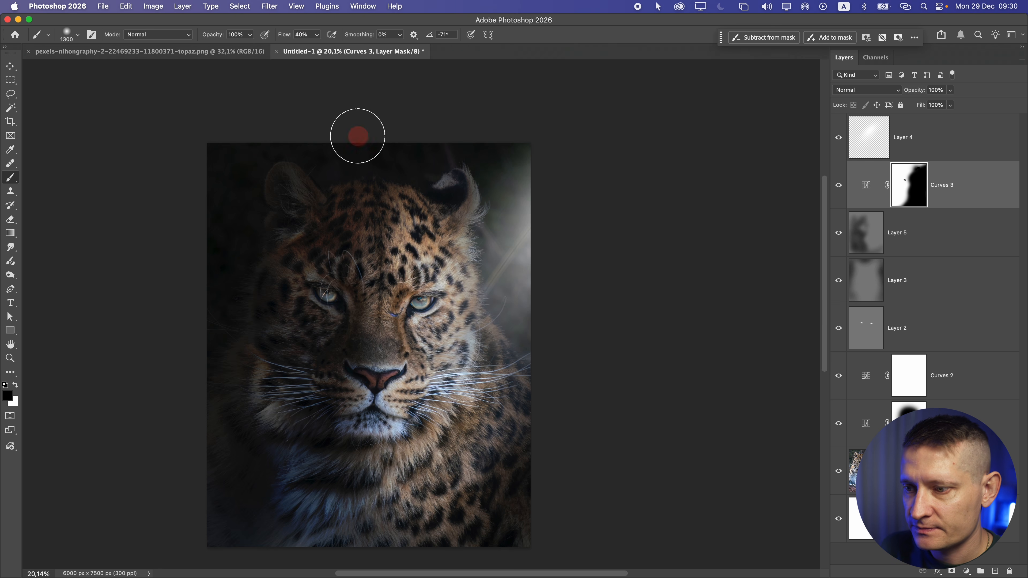
key("]")
left_click_drag(400, 236, 397, 212)
left_click(407, 288)
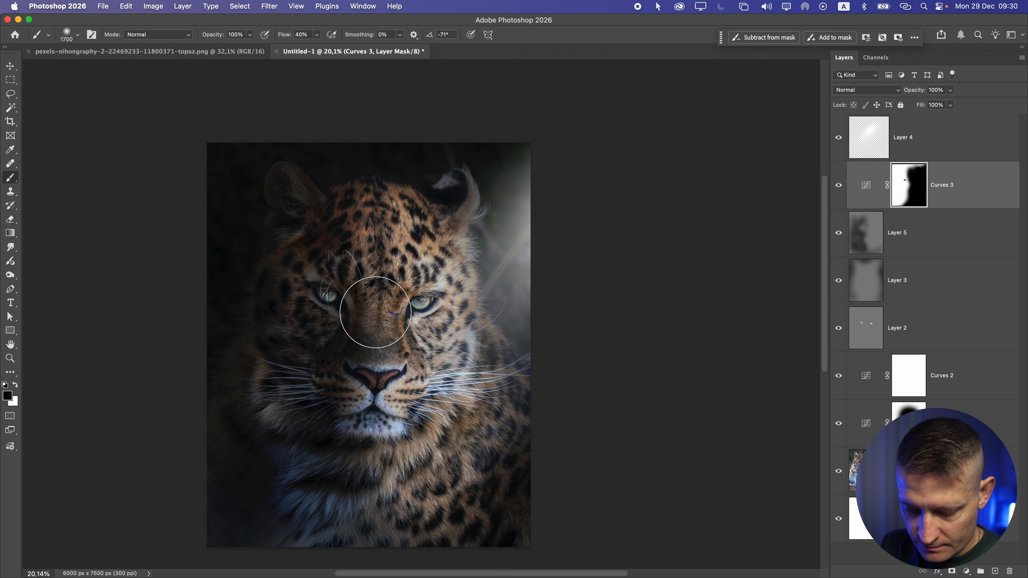
left_click_drag(396, 355, 391, 344)
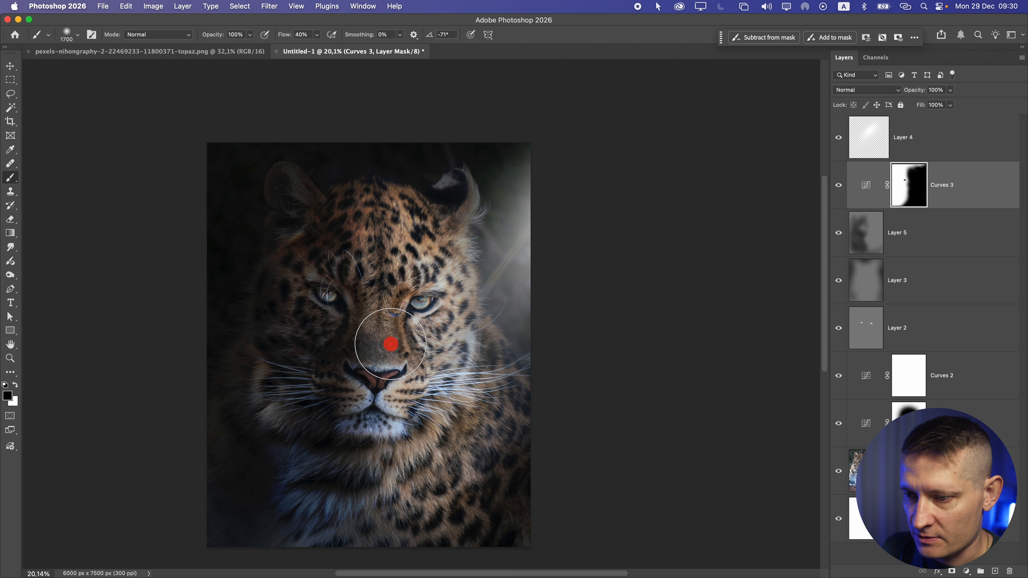
left_click_drag(385, 412, 382, 428)
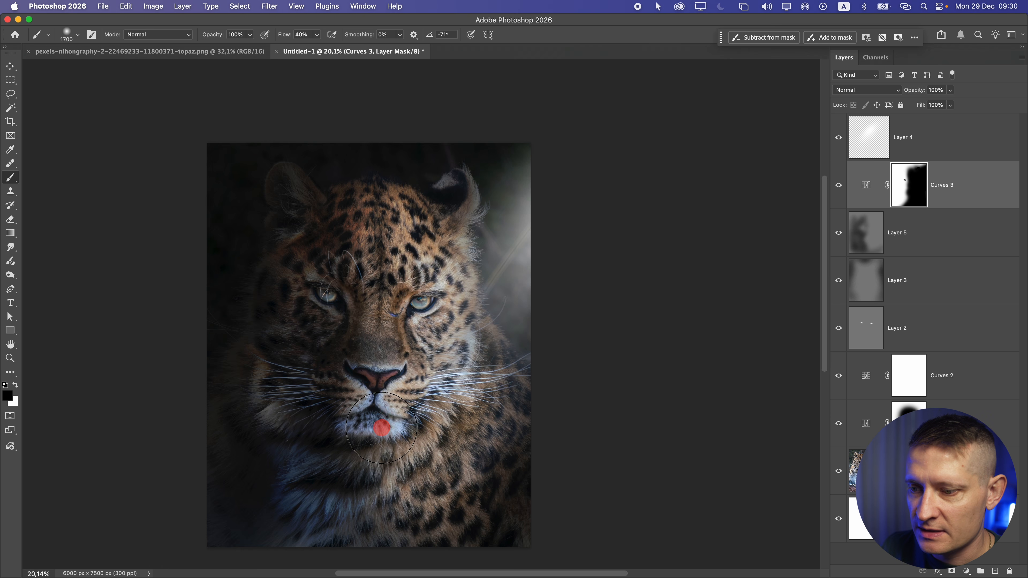
Inspect the portrait at several magnifications and check the light transition with Curves 3 hidden and shown.
scroll(417, 450, "down", 5)
scroll(393, 415, "up", 6)
scroll(403, 409, "down", 3)
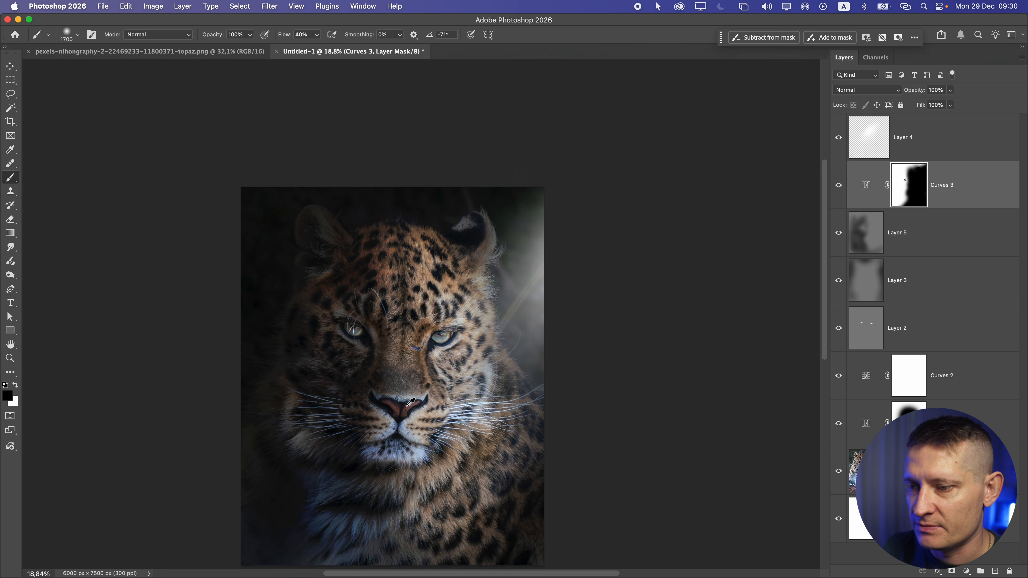
scroll(403, 408, "up", 1)
scroll(402, 400, "down", 5)
scroll(395, 280, "up", 4)
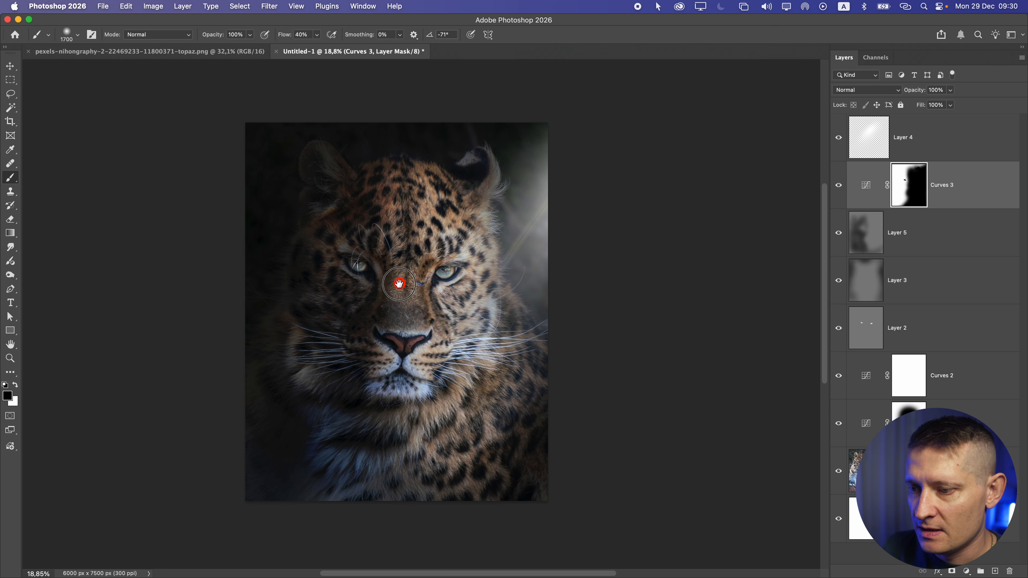
left_click(840, 182)
left_click(840, 183)
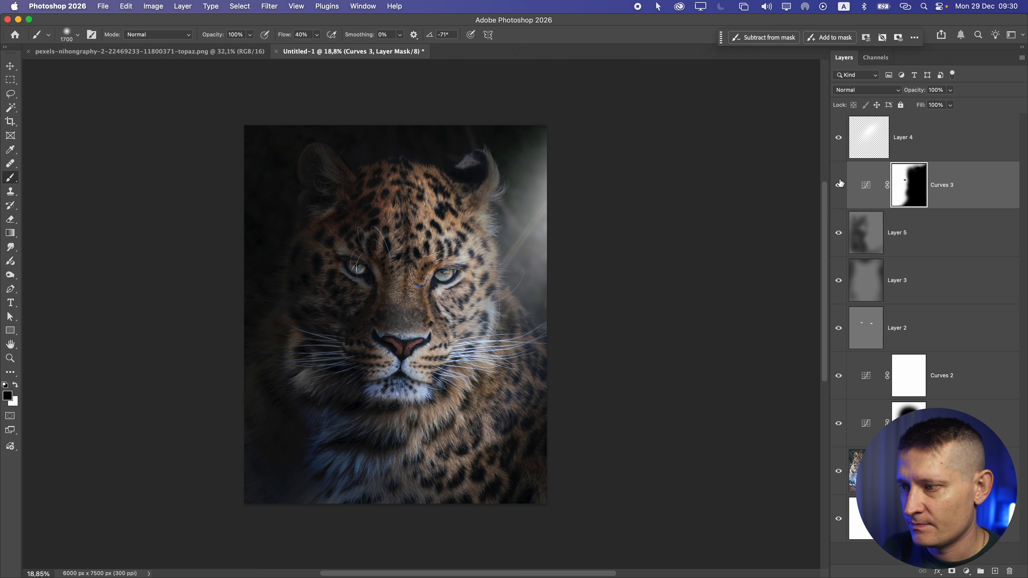
Raise the white point of Curves 3 and add a midtone point at input 96, output 52.
left_click(863, 183)
left_click_drag(890, 199, 922, 185)
mouse_move(801, 233)
left_mouse_down()
mouse_move(801, 242)
mouse_move(796, 235)
left_mouse_up()
scroll(410, 201, "down", 2)
scroll(411, 201, "up", 3)
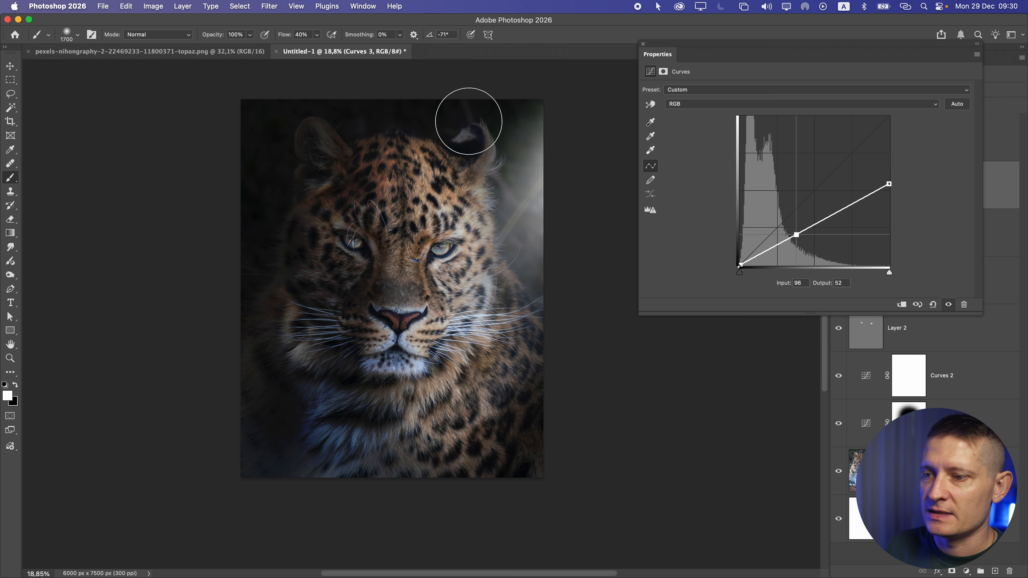
left_click(643, 43)
Select Layer 4 and the Move tool, and compare the portrait with and without the light beam.
left_click(933, 144)
left_click(843, 142)
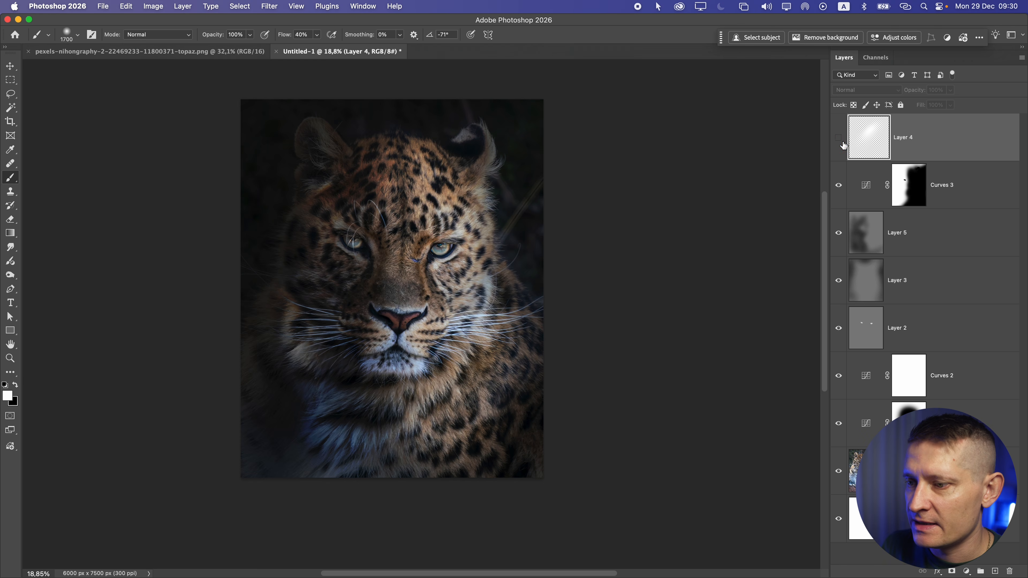
left_click(843, 142)
left_click(839, 138)
left_click(17, 64)
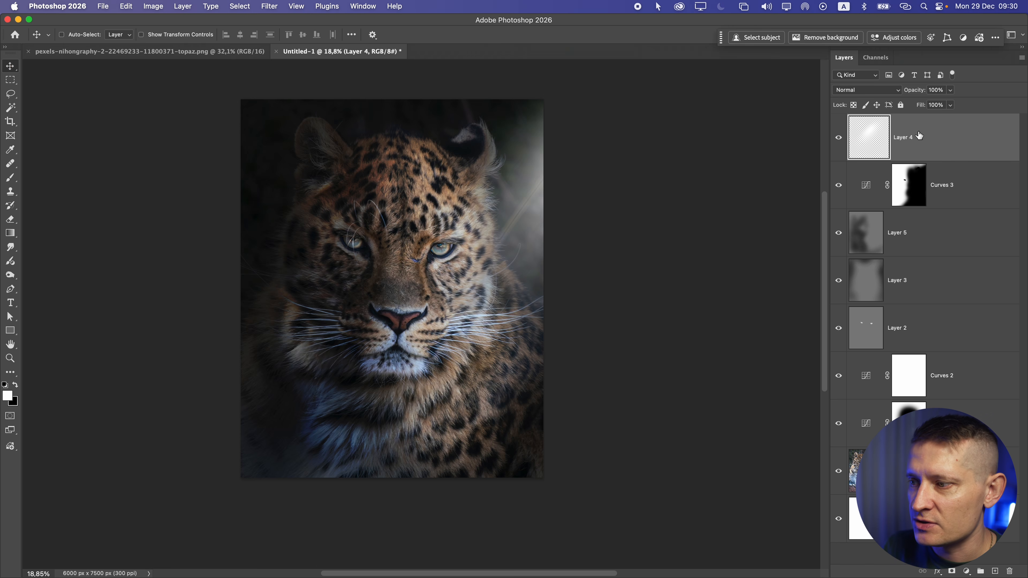
left_click(839, 140)
scroll(380, 210, "down", 3)
scroll(437, 234, "up", 1)
scroll(436, 234, "up", 3)
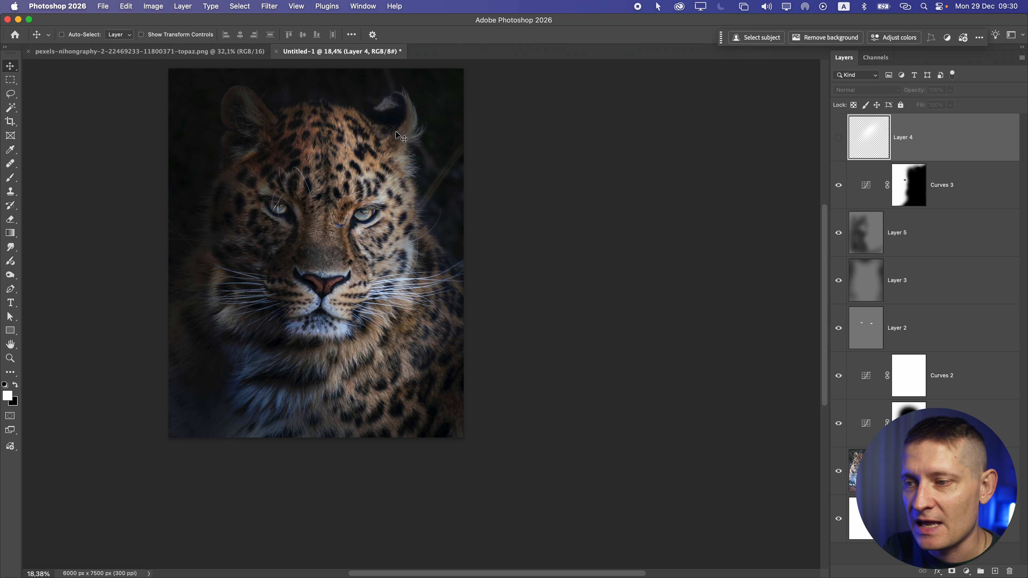
left_click_drag(420, 166, 474, 144)
left_click(839, 138)
Reposition the light beam on Layer 4 to leave a fainter glow beside the leopard's ear.
left_click_drag(359, 192, 502, 186)
scroll(423, 199, "up", 1)
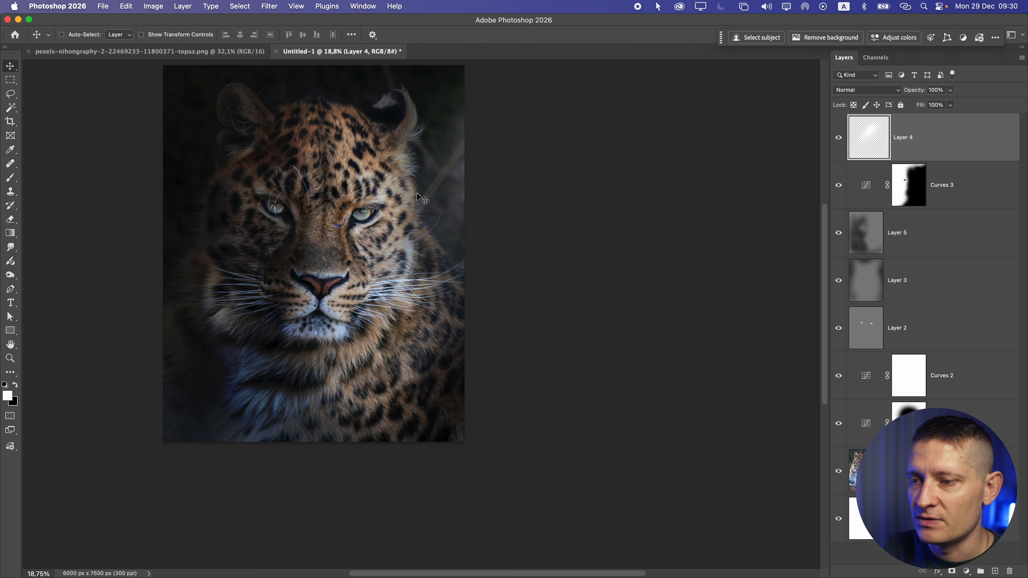
left_click_drag(418, 194, 417, 297)
scroll(417, 297, "down", 6)
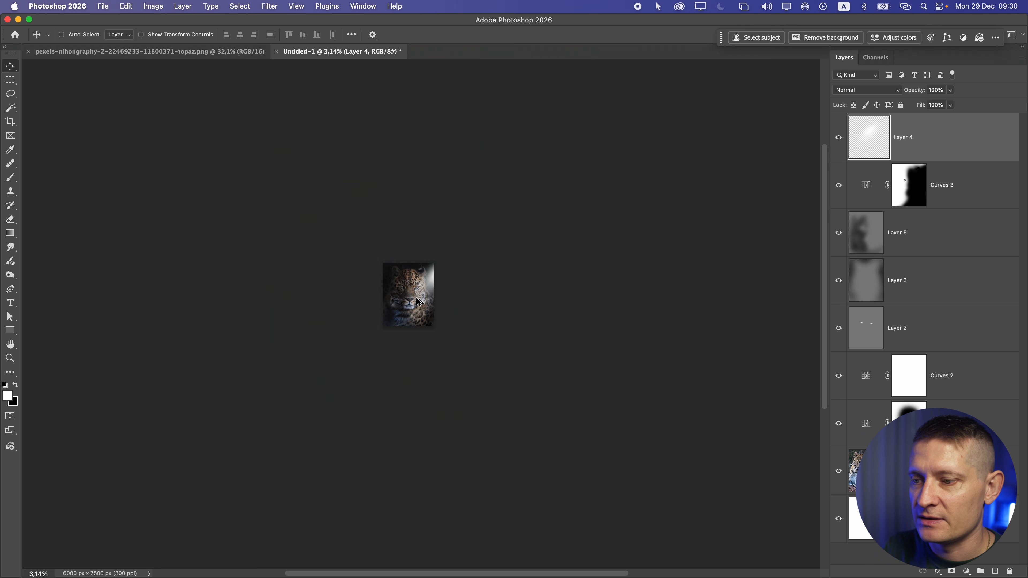
scroll(419, 302, "up", 5)
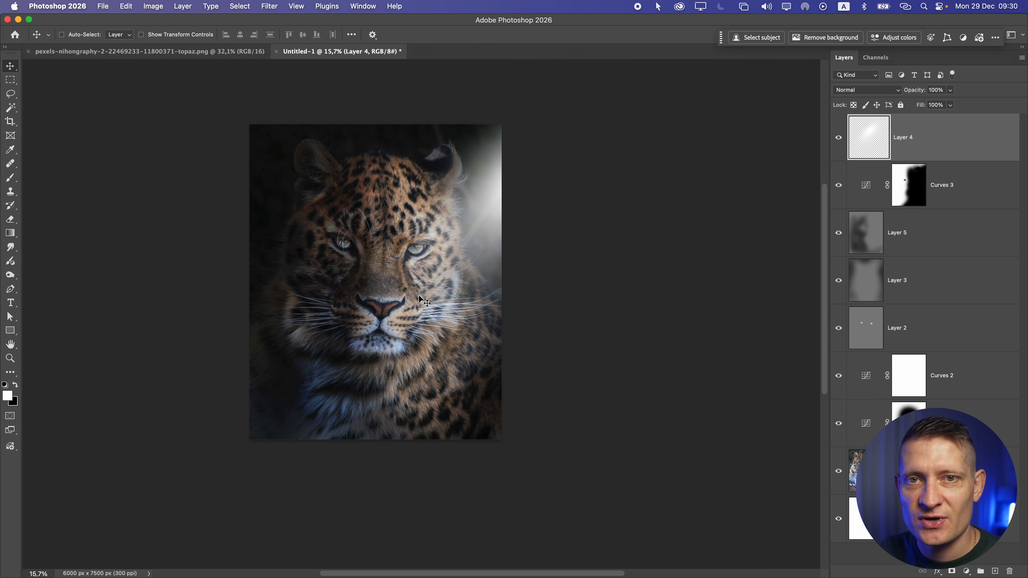
mouse_move(483, 174)
left_mouse_down()
mouse_move(500, 165)
mouse_move(540, 199)
mouse_move(453, 158)
mouse_move(526, 173)
mouse_move(489, 180)
left_mouse_up()
scroll(538, 198, "up", 2)
scroll(489, 180, "down", 2)
scroll(489, 180, "up", 2)
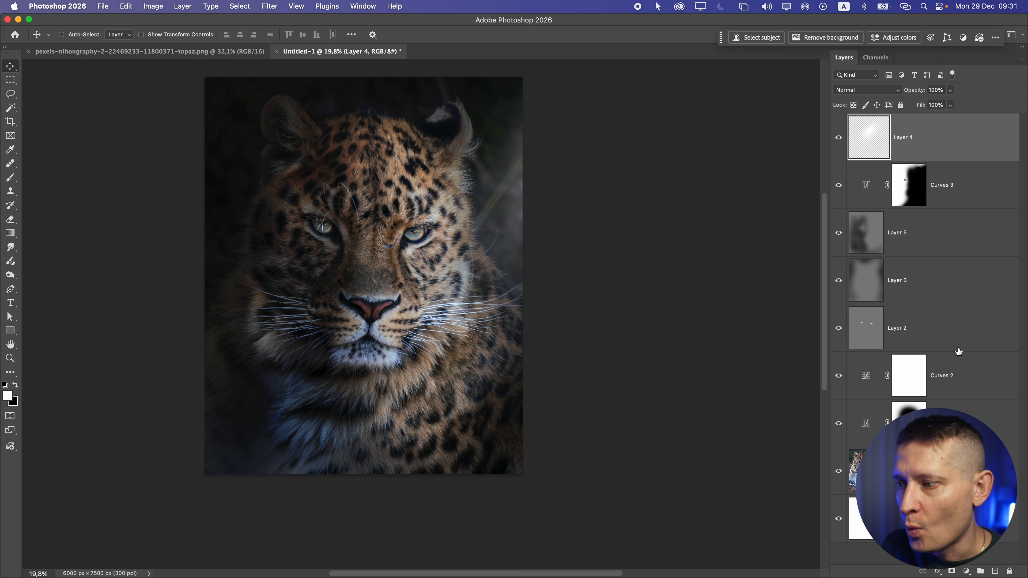
Add a Hue/Saturation adjustment layer directly above Curves 2 and reduce the saturation to -20.
left_click(957, 346)
left_click(992, 389)
key("x")
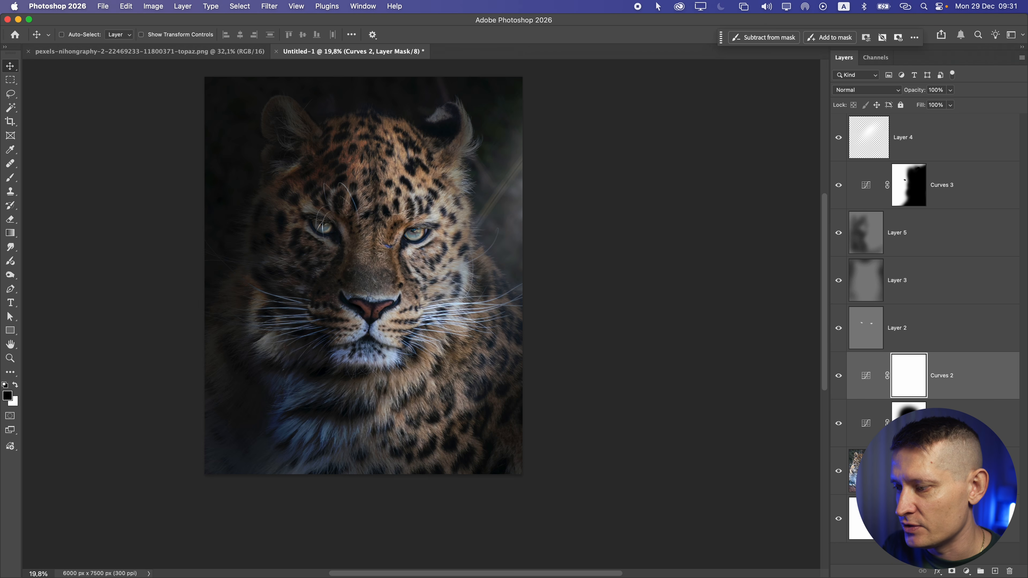
left_click(967, 571)
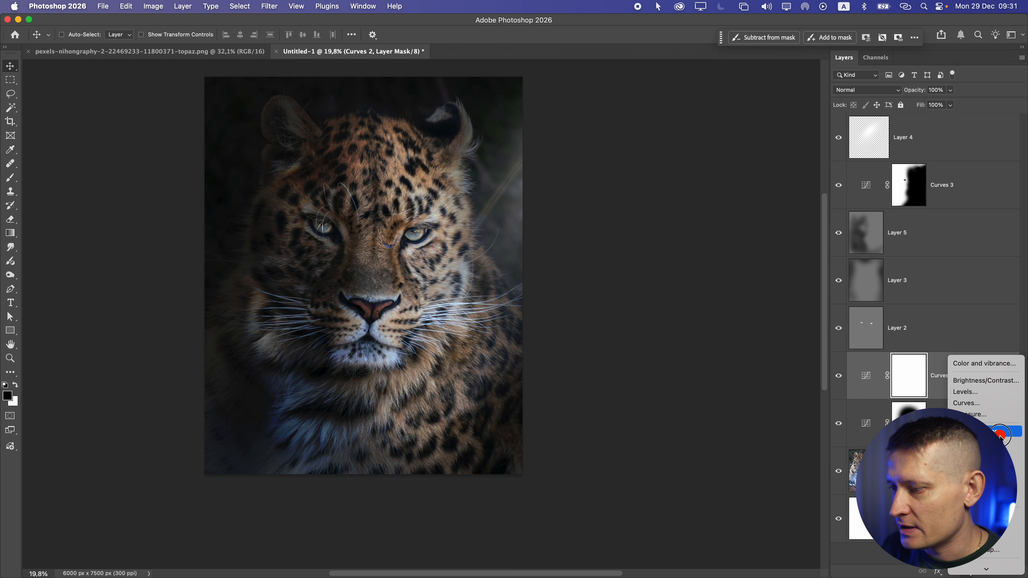
left_click(999, 433)
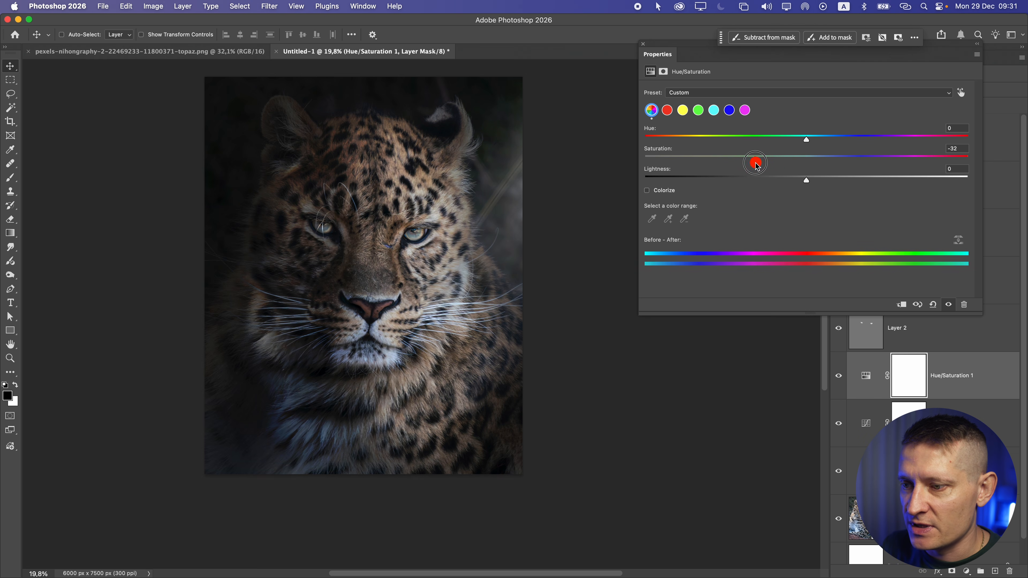
left_click_drag(781, 163, 822, 164)
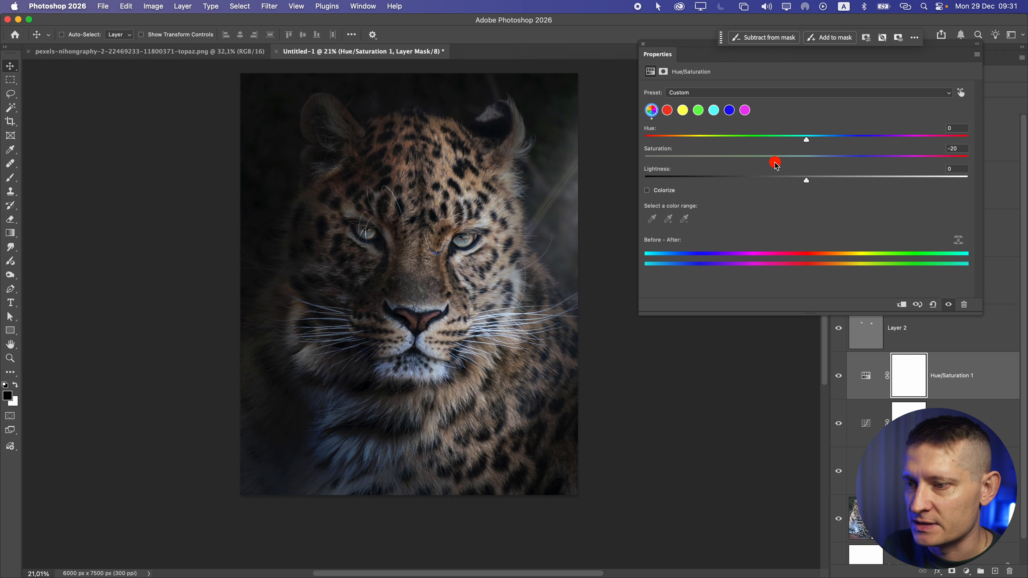
scroll(348, 211, "down", 2)
scroll(348, 211, "up", 5)
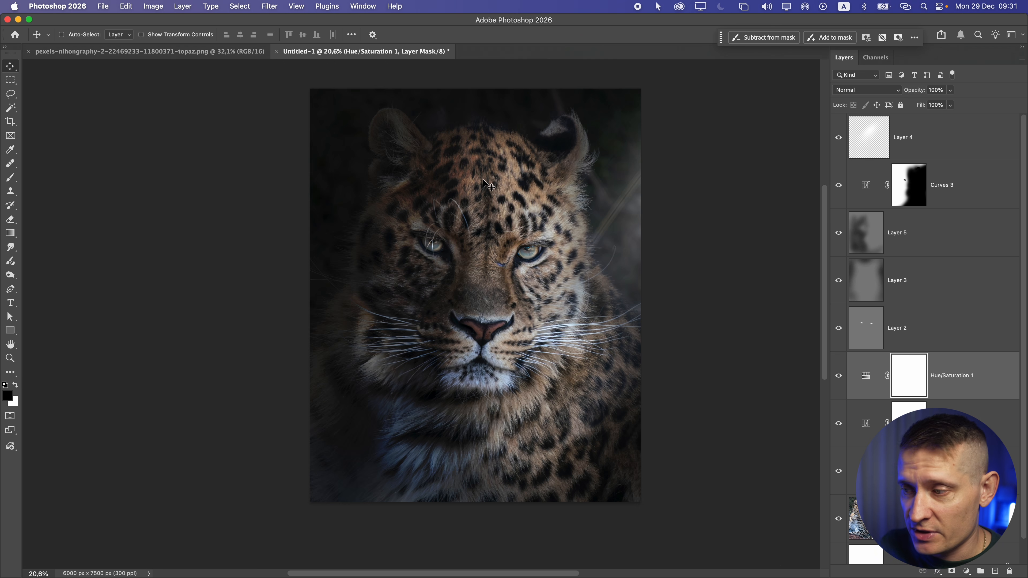
Create a new layer above Layer 4, choose the Brush tool and set the foreground color to teal.
left_click(924, 147)
left_click(993, 572)
scroll(458, 212, "up", 5)
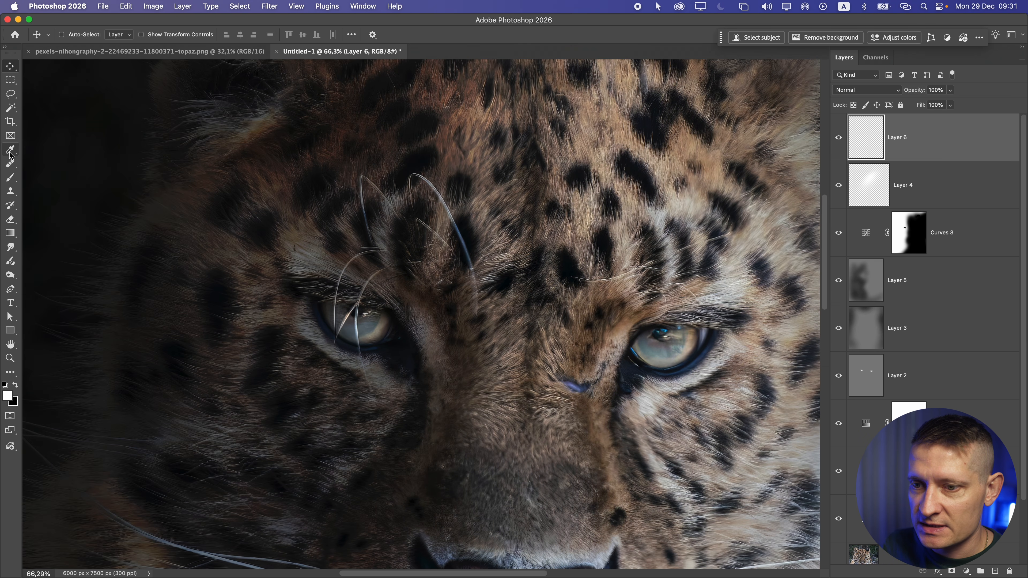
left_click(10, 151)
left_click(10, 175)
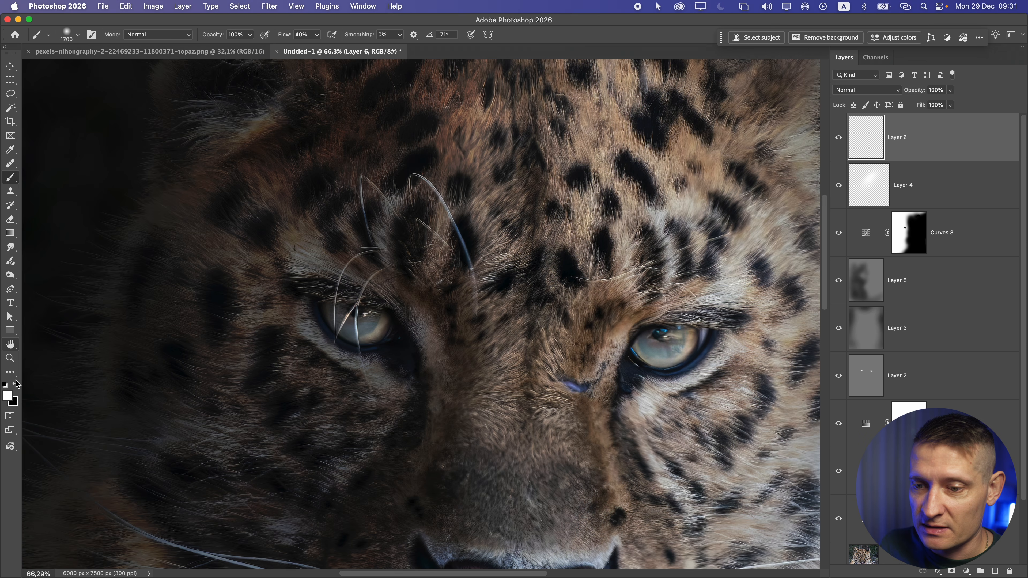
left_click(6, 397)
mouse_move(765, 280)
left_mouse_down()
mouse_move(774, 202)
mouse_move(774, 219)
left_mouse_up()
mouse_move(728, 151)
left_mouse_down()
mouse_move(727, 138)
mouse_move(736, 223)
mouse_move(762, 199)
left_mouse_up()
left_click_drag(775, 222, 775, 217)
left_click_drag(730, 172, 761, 196)
key("Return")
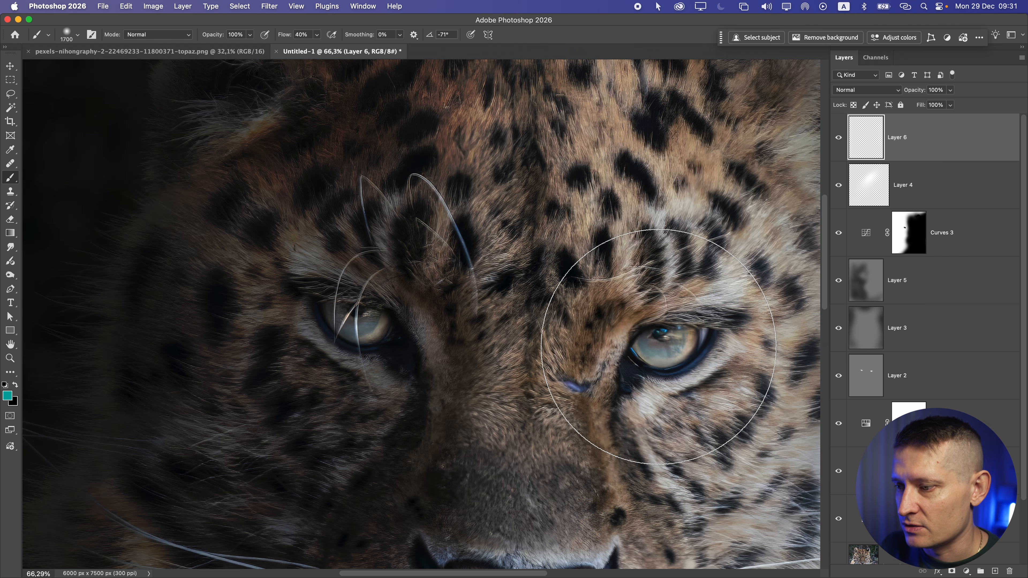
Paint teal over both of the leopard's irises on Layer 6 with a soft brush reduced to 150 px.
key("bracketleft")
key("bracketleft")
key("bracketleft")
key("bracketleft")
key("bracketleft")
key("bracketleft")
key("bracketleft")
key("bracketleft")
key("bracketleft")
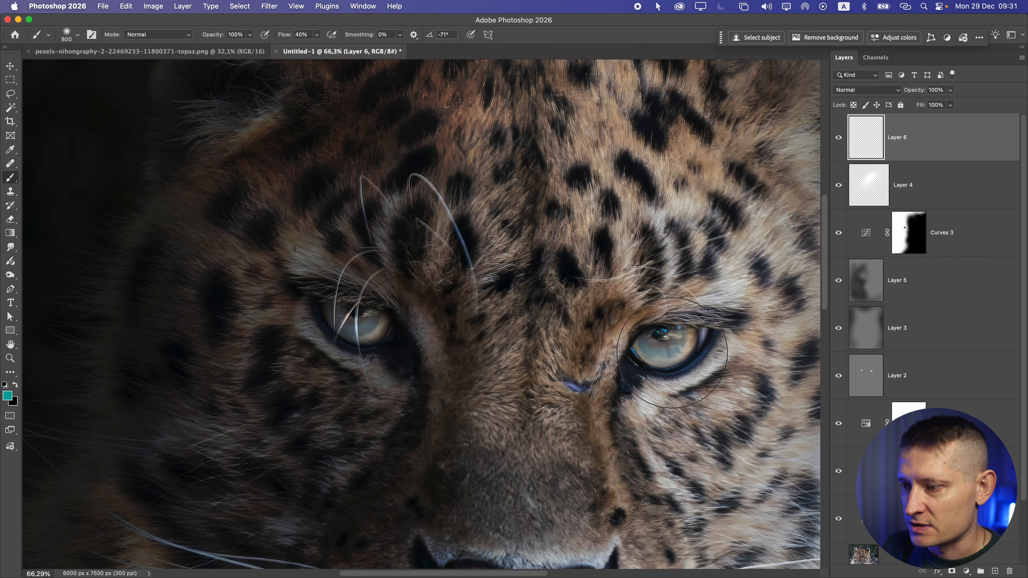
mouse_move(656, 340)
left_mouse_down()
mouse_move(679, 344)
mouse_move(670, 343)
mouse_move(691, 338)
mouse_move(664, 354)
left_mouse_up()
mouse_move(333, 311)
left_mouse_down()
mouse_move(349, 329)
mouse_move(372, 328)
mouse_move(354, 321)
left_mouse_up()
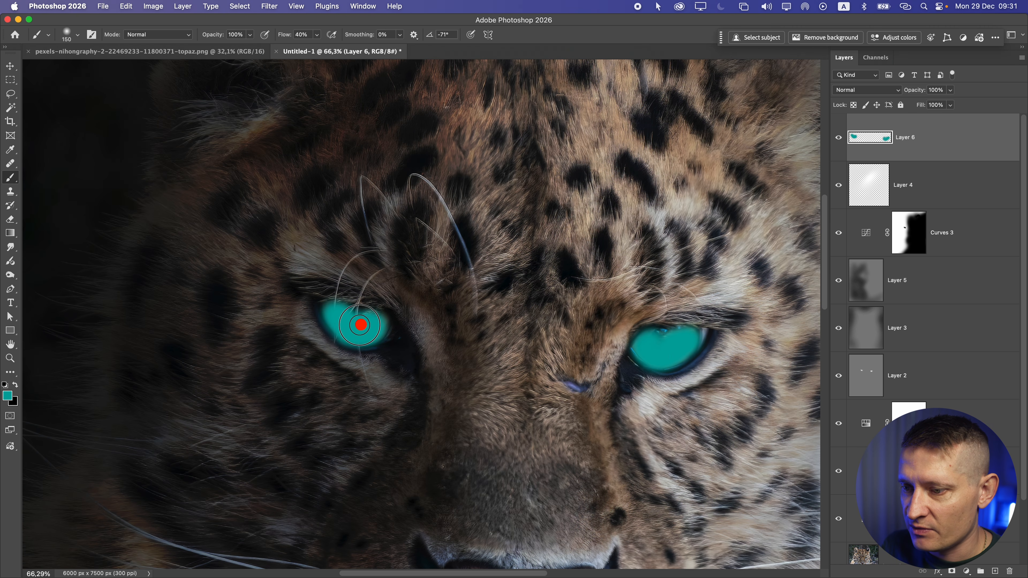
Set the blend mode of the painted eye layer to Color.
left_click(865, 92)
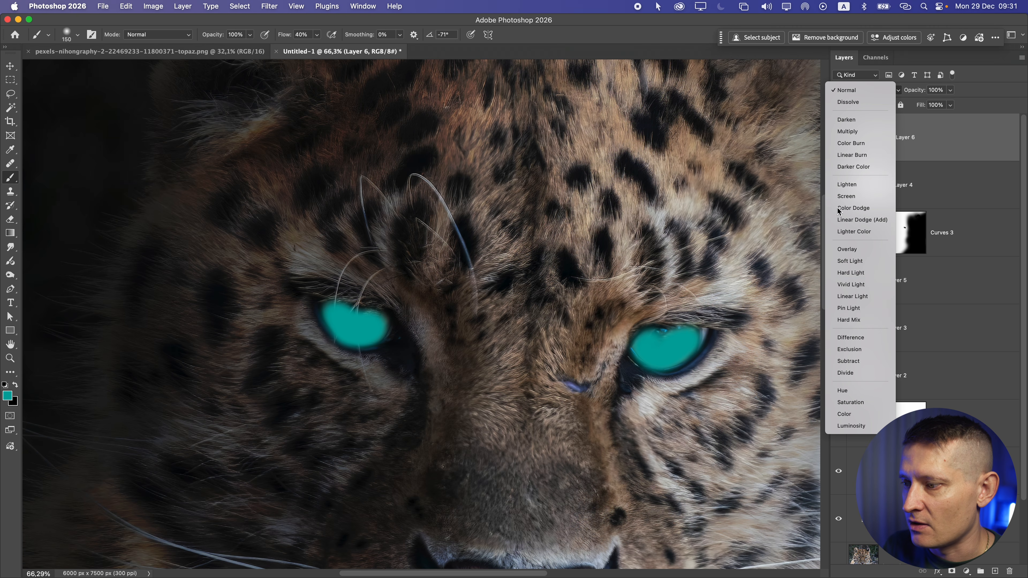
left_click(850, 415)
scroll(527, 330, "down", 5)
scroll(527, 331, "down", 3)
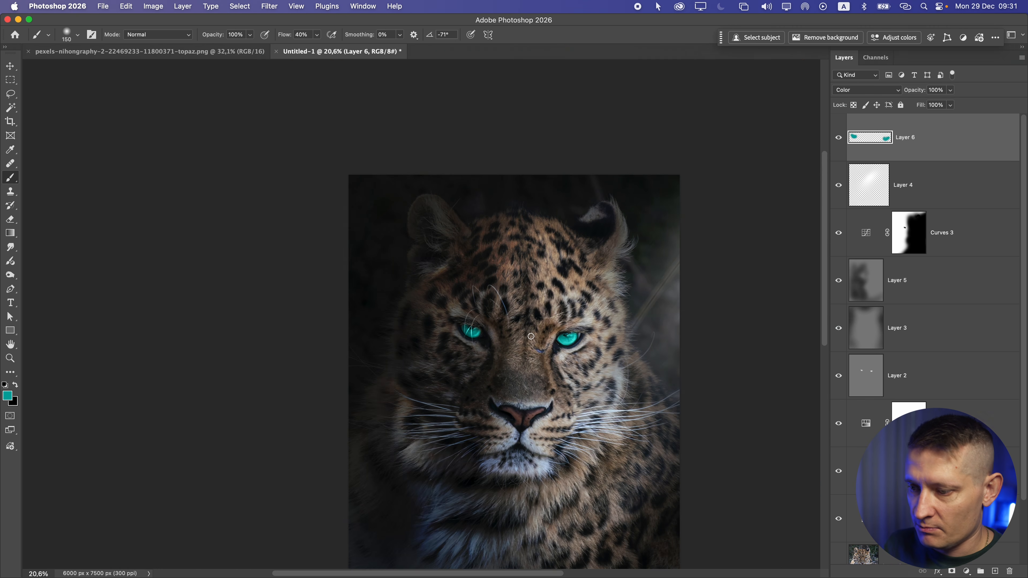
Apply a Hue/Saturation adjustment to the eye paint on Layer 6 with hue -17 and saturation -88.
key("super+u")
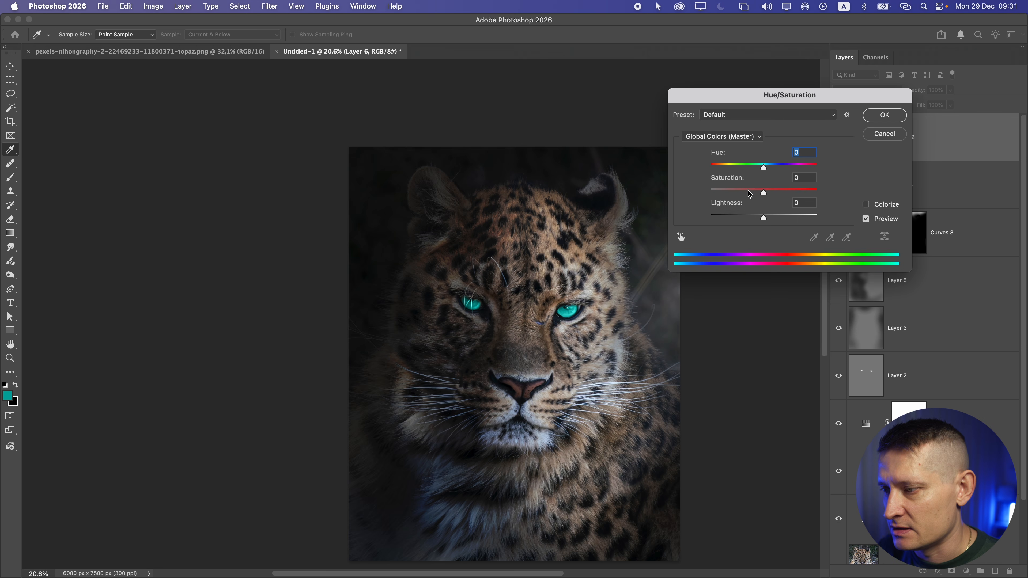
left_click_drag(749, 194, 714, 194)
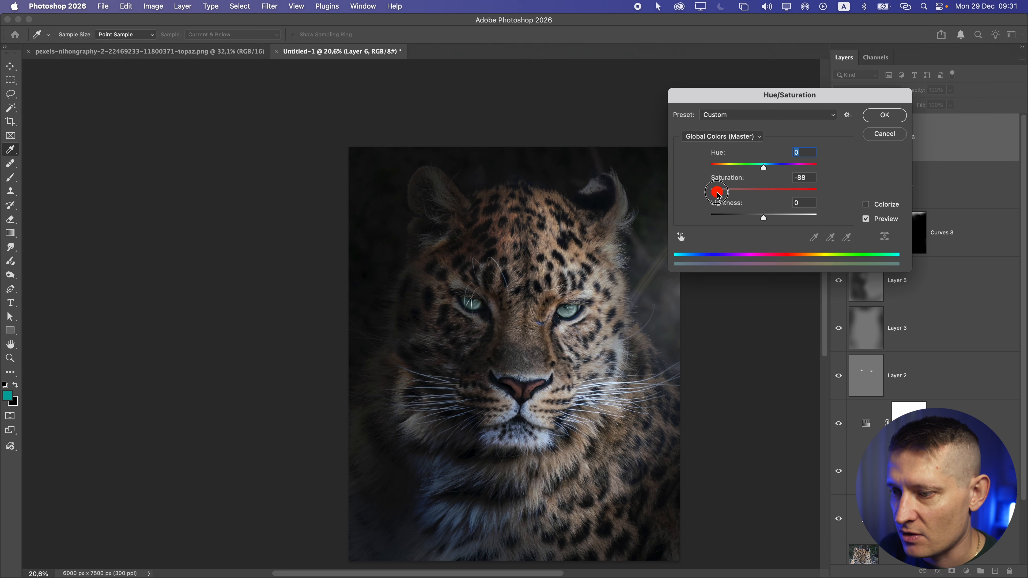
left_click_drag(724, 193, 723, 193)
scroll(734, 200, "up", 5)
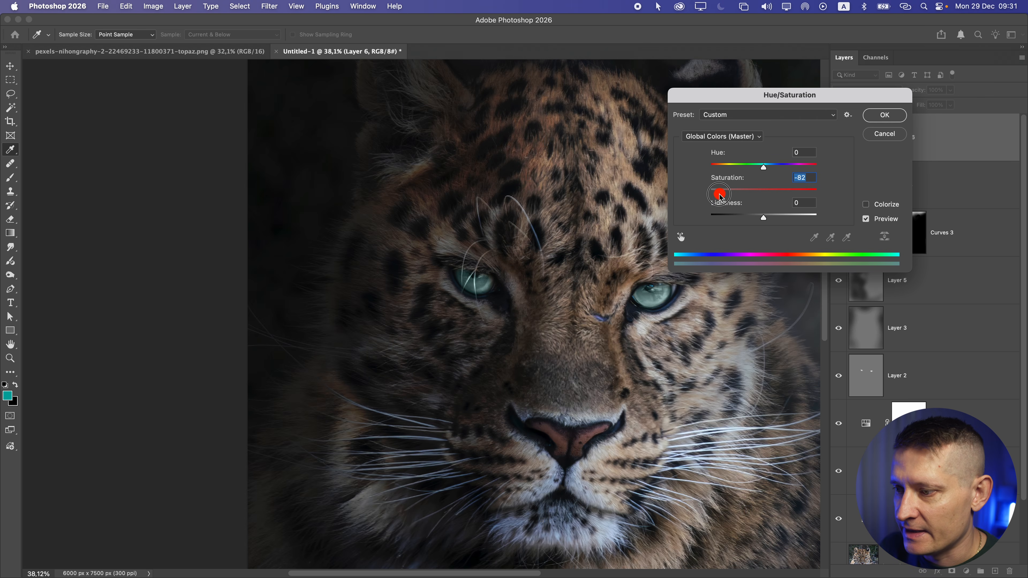
scroll(721, 192, "down", 5)
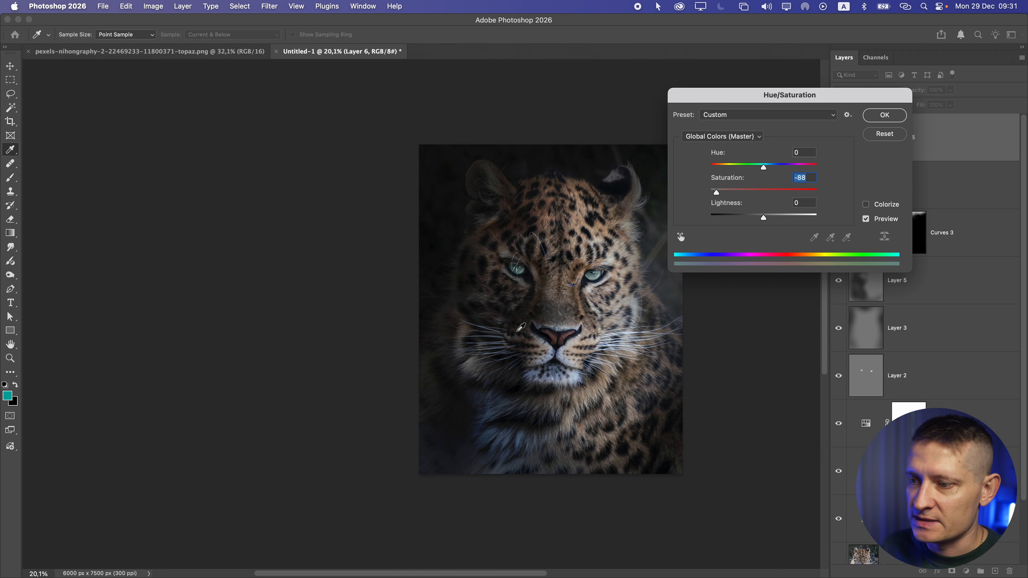
mouse_move(757, 168)
left_mouse_down()
mouse_move(739, 166)
mouse_move(820, 170)
mouse_move(752, 173)
left_mouse_up()
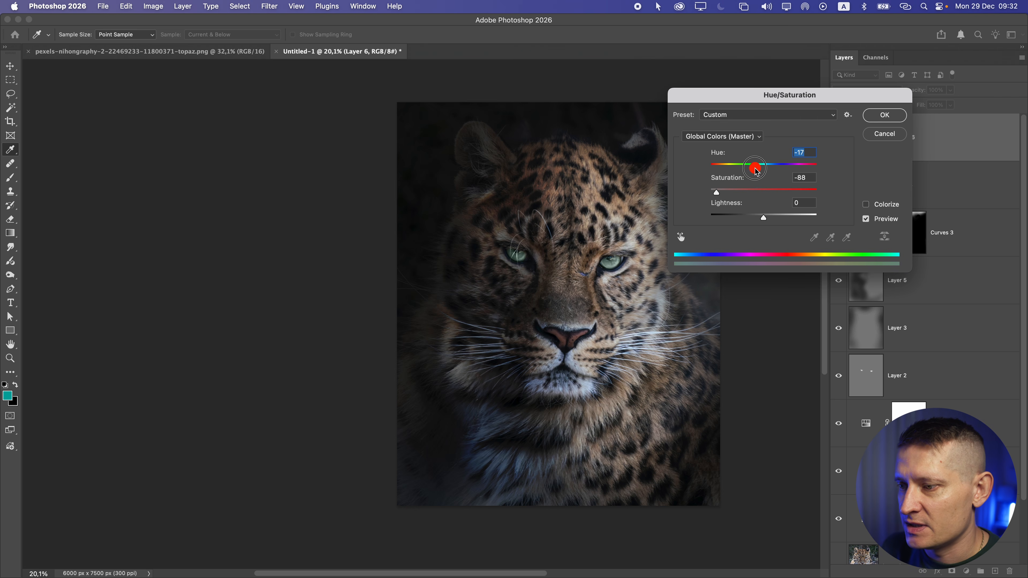
left_click(884, 115)
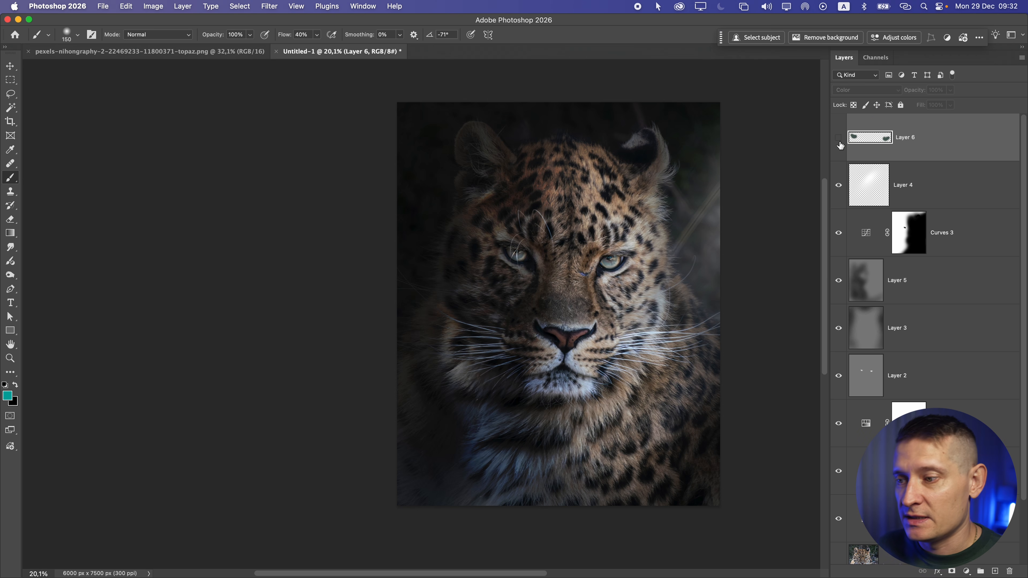
Compare the eyes with Layer 6 hidden and shown, and lower the layer's opacity to 42%.
scroll(522, 259, "up", 10)
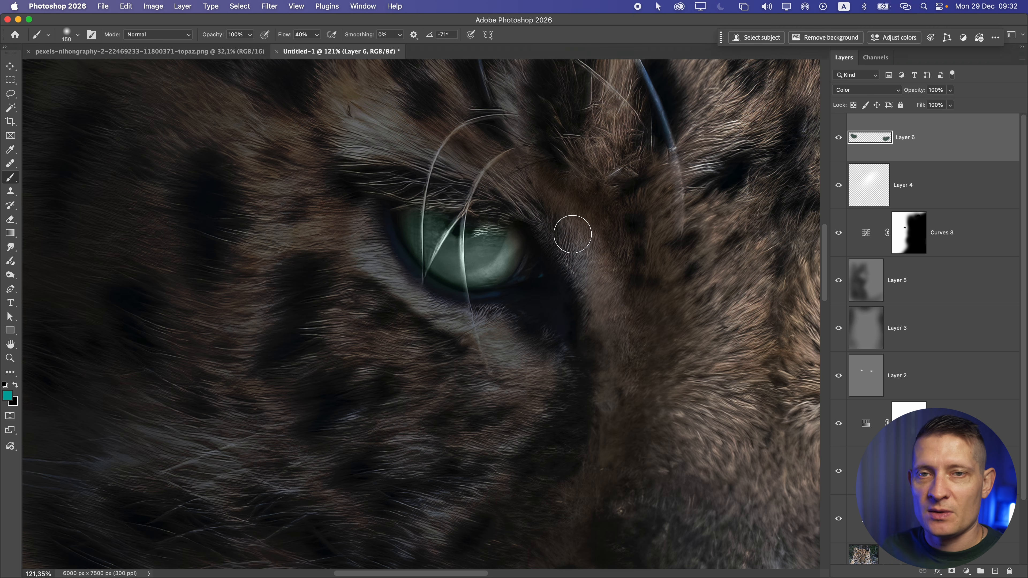
scroll(562, 214, "down", 10)
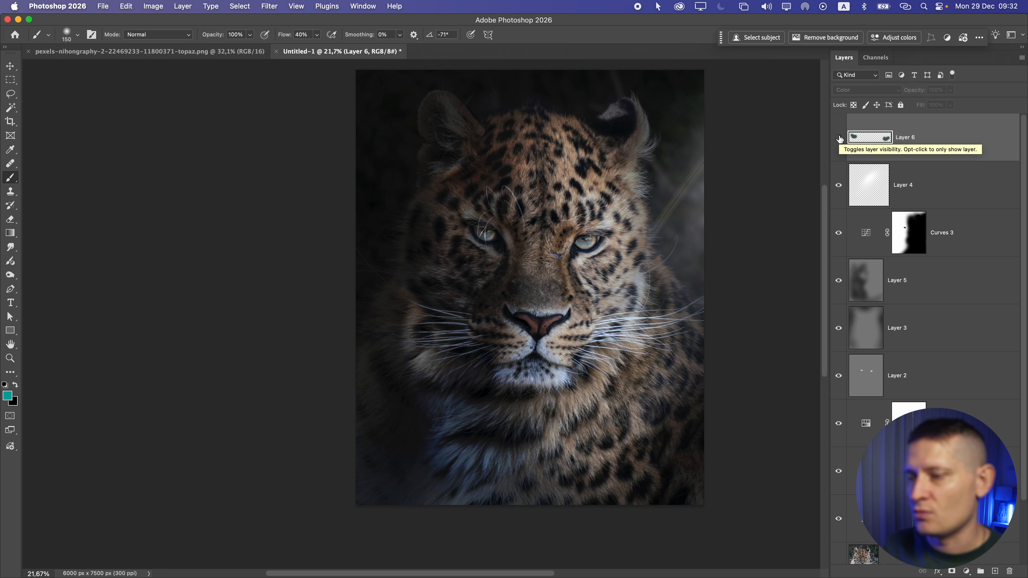
left_click(839, 138)
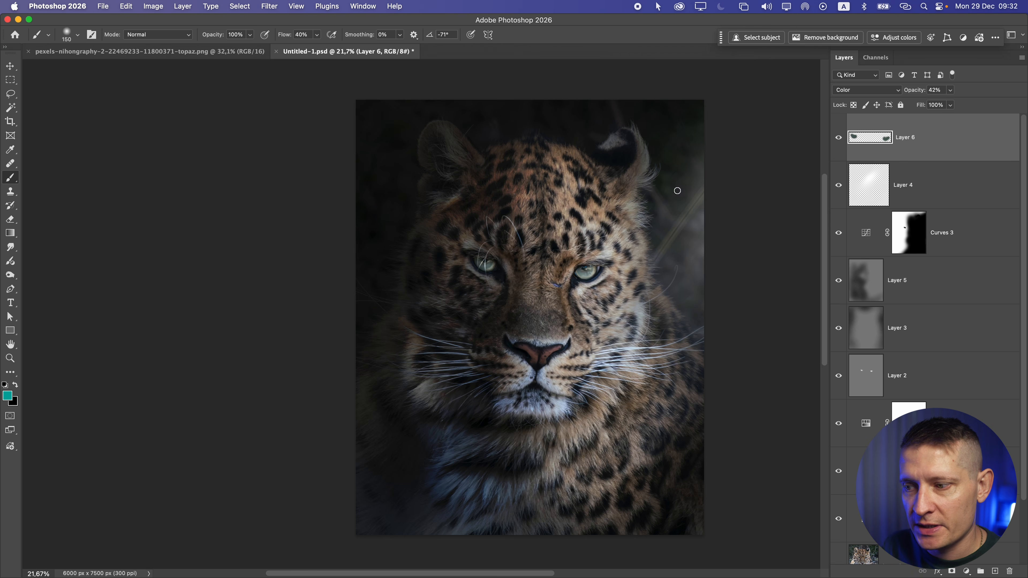
Add a new top layer, fill it with neutral gray and set its blend mode to Overlay.
left_click(996, 571)
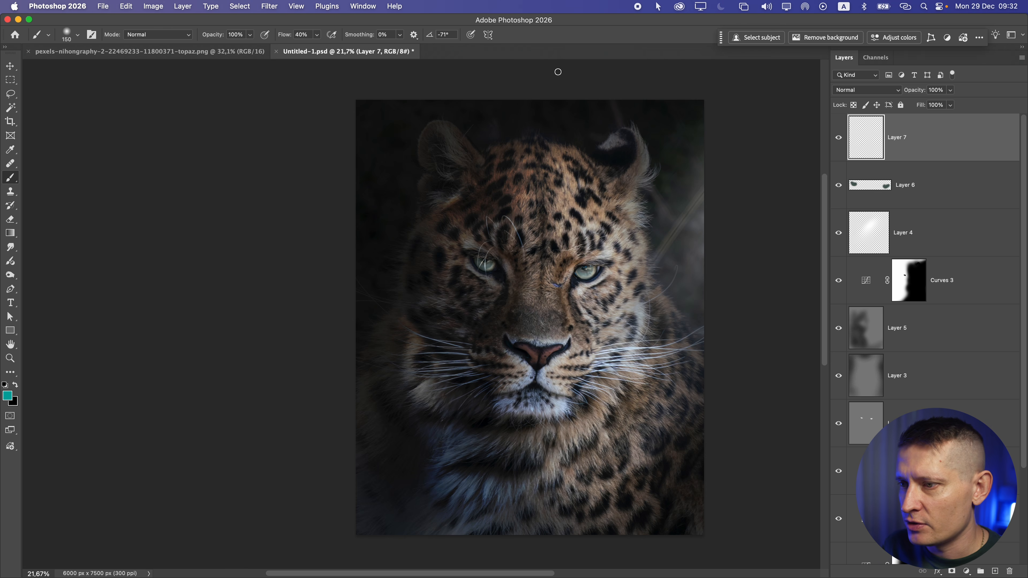
left_click(125, 6)
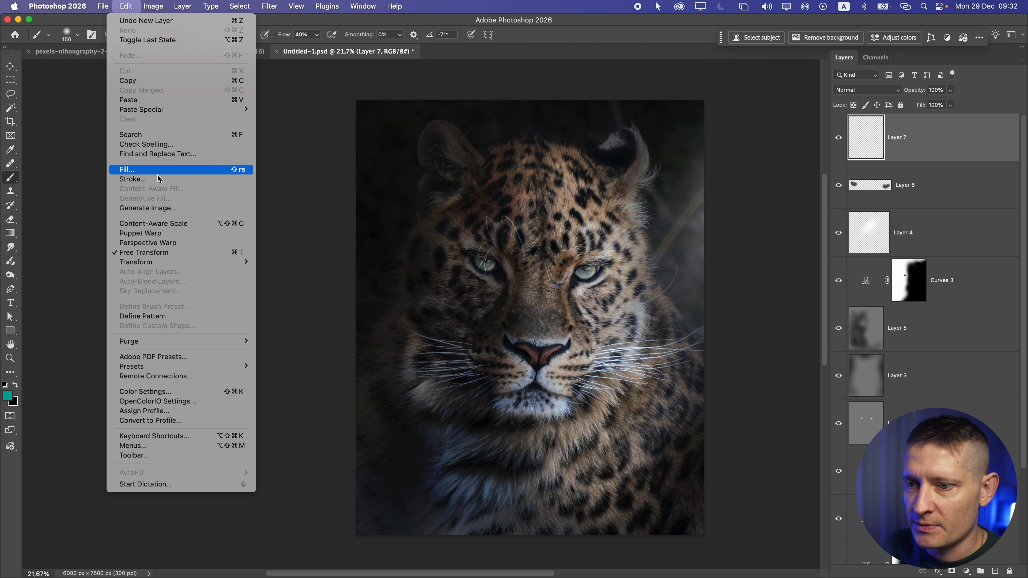
left_click(163, 174)
key("Return")
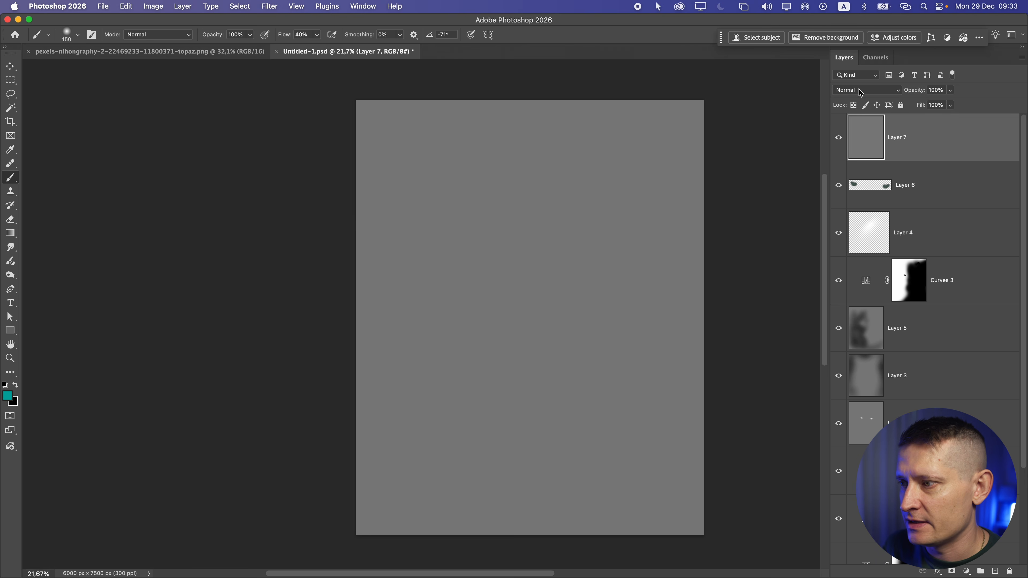
left_click(859, 90)
left_click(847, 249)
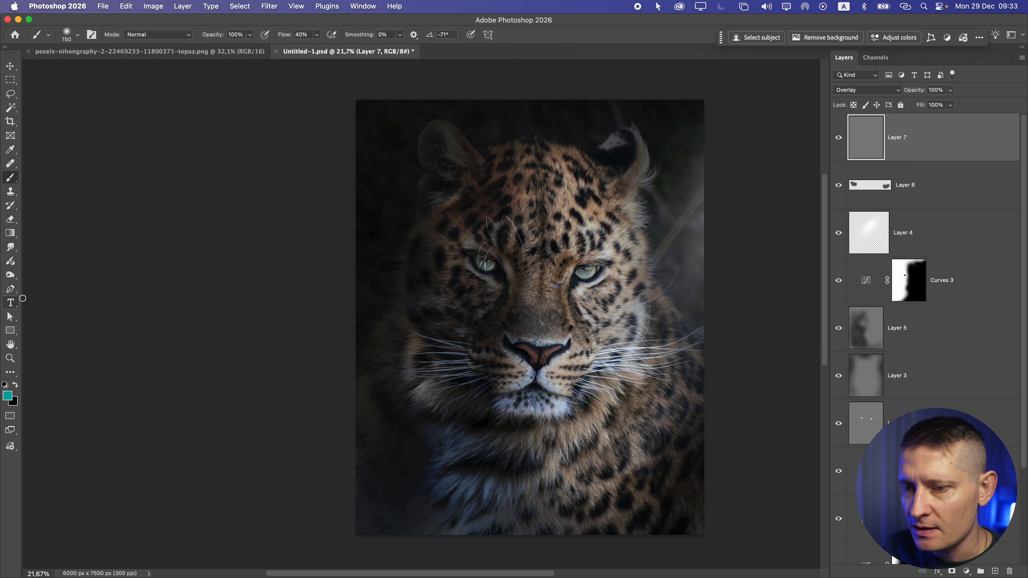
Choose the Dodge tool and brighten fur at the brighter ear's outer edge, using the Midtones range and 30% exposure.
left_click(10, 275)
left_click(53, 274)
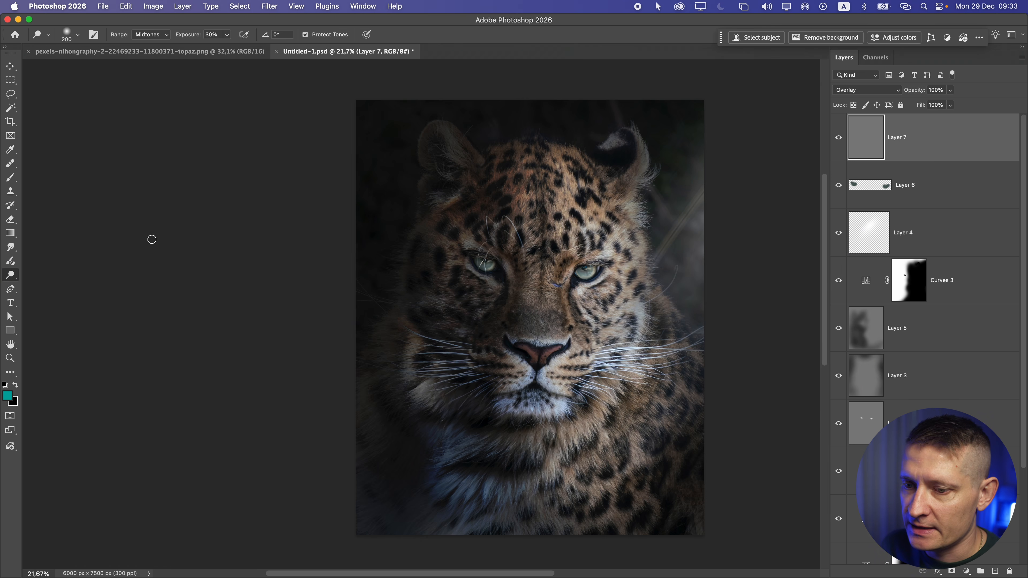
right_click(16, 277)
left_click(53, 275)
scroll(571, 169, "up", 5)
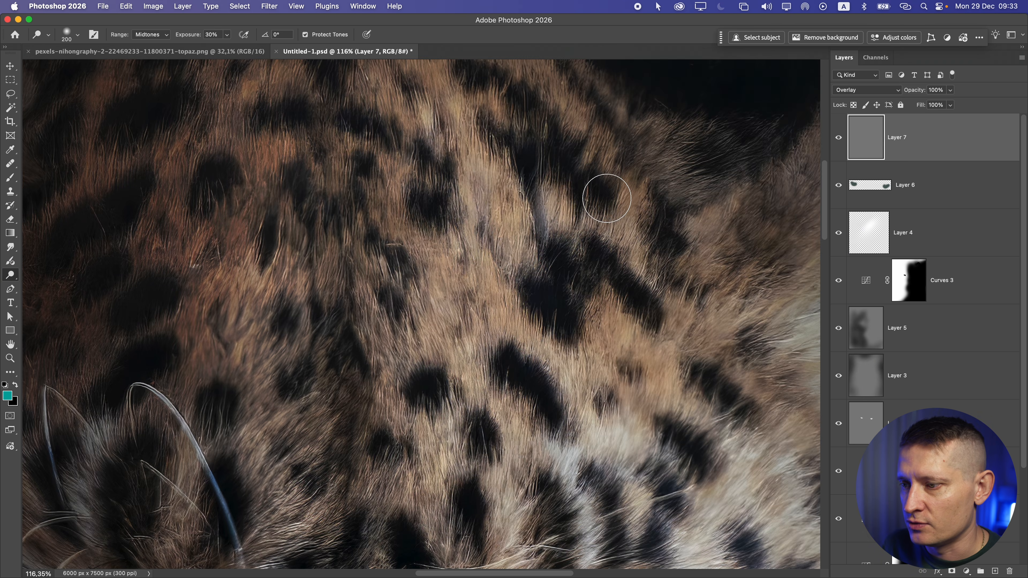
scroll(727, 176, "down", 5)
scroll(613, 106, "up", 6)
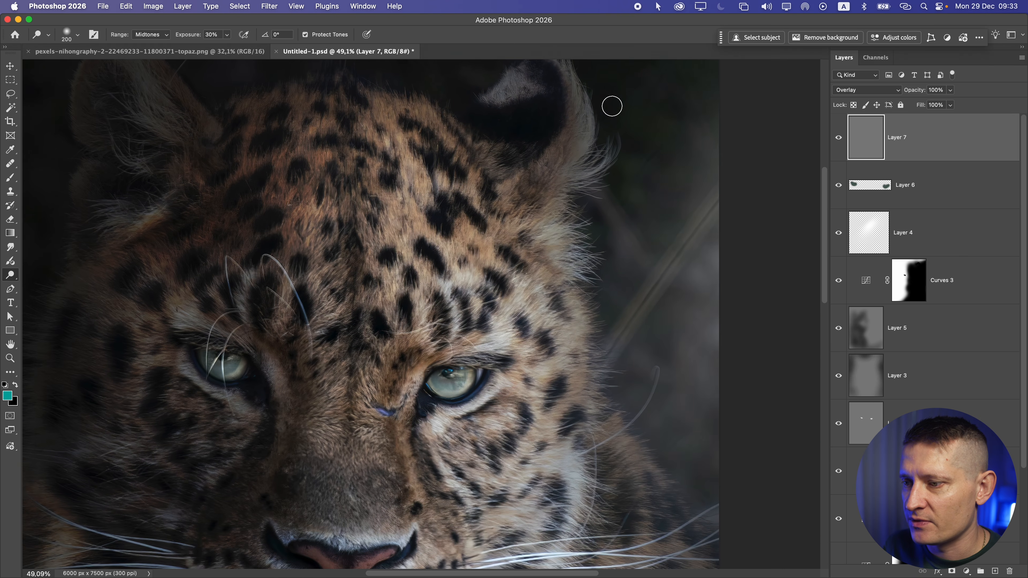
scroll(603, 159, "up", 2)
left_click_drag(544, 226, 566, 223)
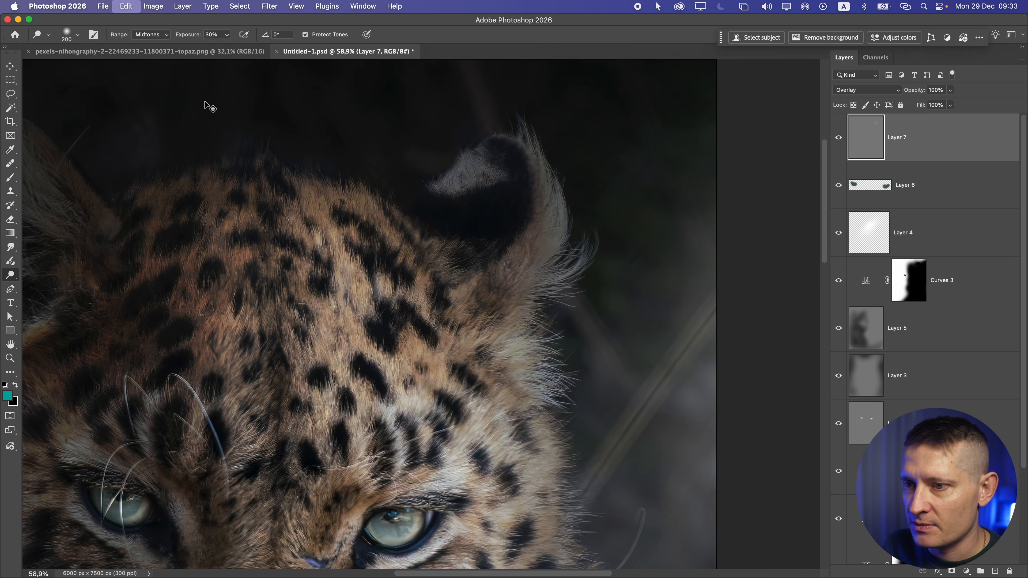
Set the Dodge range to Highlights and the exposure to 15%, undoing the trial stroke on the ear fur.
left_click(151, 35)
left_click(146, 57)
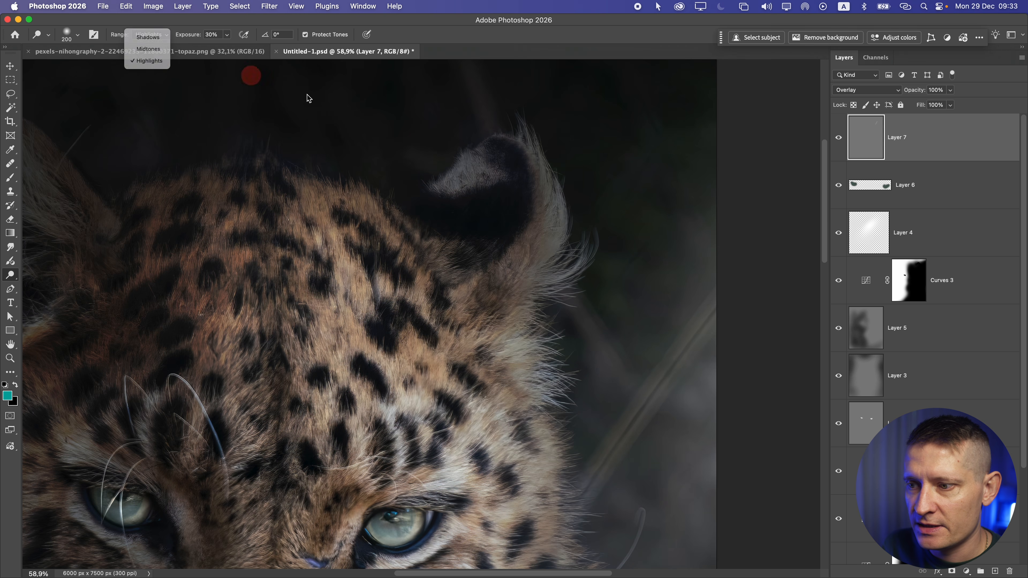
mouse_move(581, 234)
left_mouse_down()
mouse_move(559, 259)
mouse_move(581, 250)
mouse_move(526, 282)
left_mouse_up()
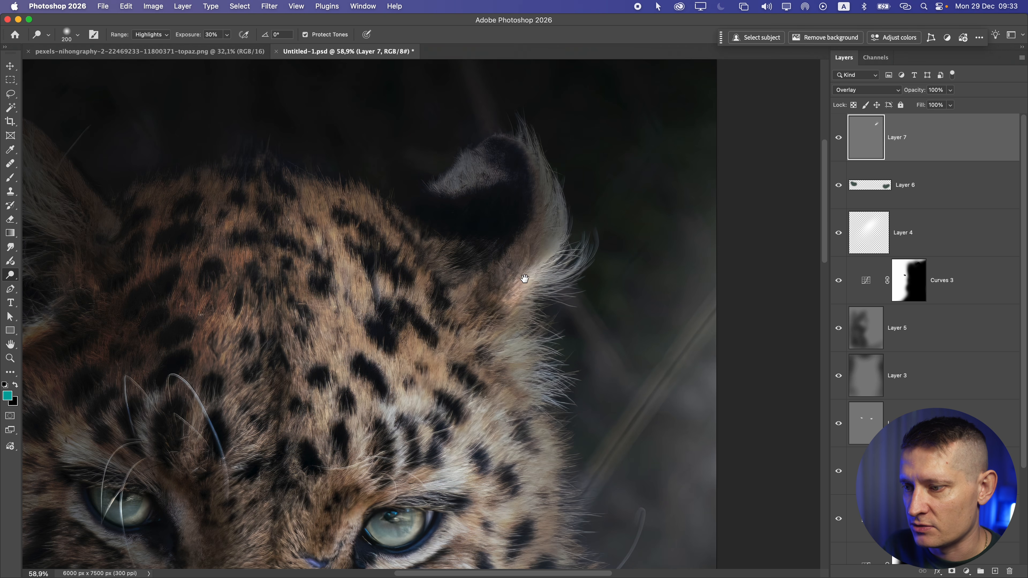
key("super+z")
left_click_drag(226, 35, 220, 48)
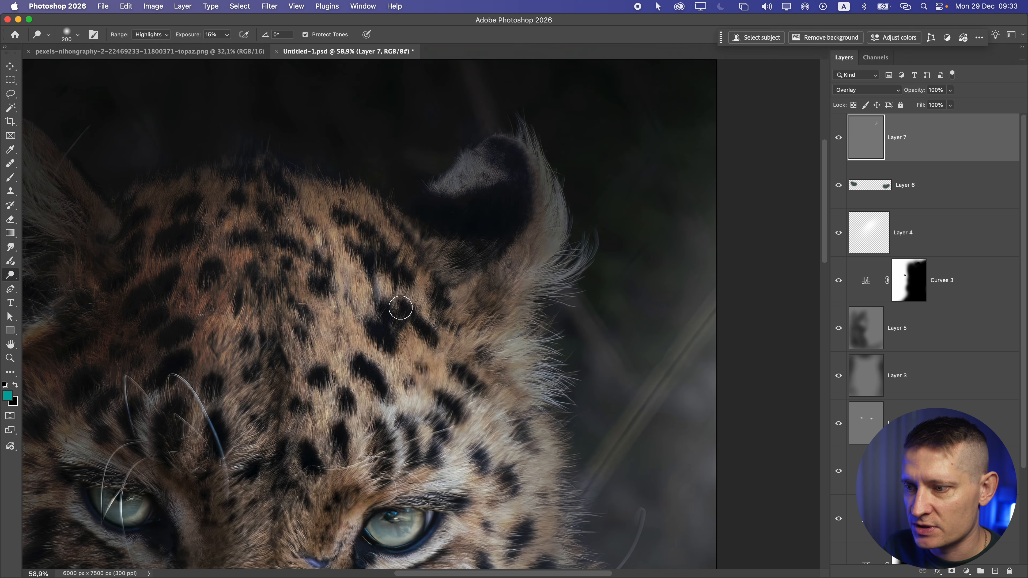
Dodge the fur on Layer 7 along the lit side of the face from the ear down to the chin.
scroll(402, 308, "down", 5)
mouse_move(468, 324)
left_mouse_down()
mouse_move(480, 267)
mouse_move(469, 280)
mouse_move(475, 215)
mouse_move(462, 156)
left_mouse_up()
scroll(480, 267, "up", 2)
scroll(461, 157, "down", 5)
mouse_move(469, 264)
left_mouse_down()
mouse_move(468, 213)
mouse_move(438, 351)
mouse_move(372, 429)
mouse_move(306, 434)
mouse_move(317, 409)
left_mouse_up()
key("bracketleft")
key("bracketleft")
key("bracketleft")
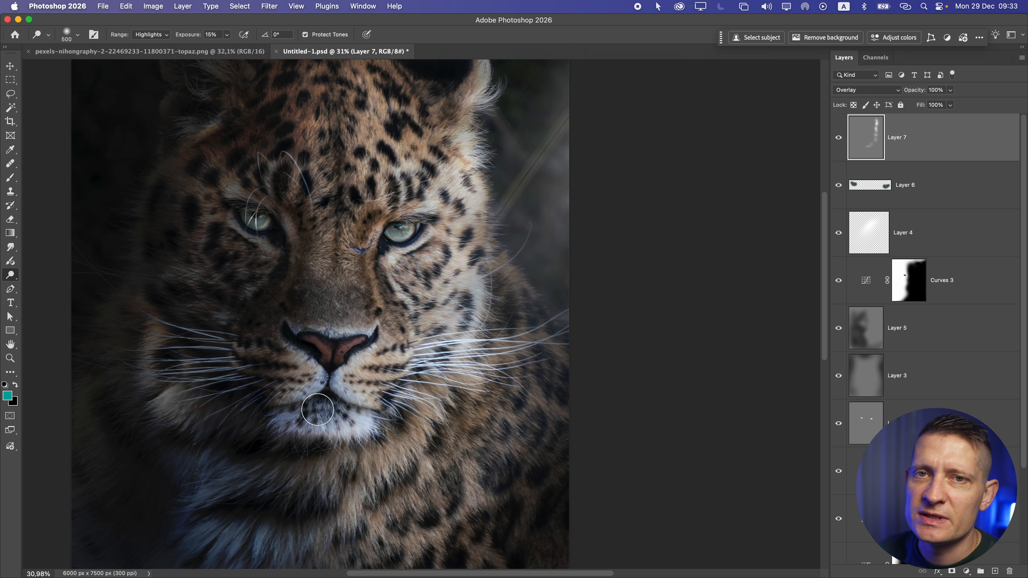
Dodge the muzzle beside the nose, the lower cheek and the neck fur on Layer 7, undoing the last stroke.
mouse_move(417, 364)
left_mouse_down()
mouse_move(425, 340)
mouse_move(402, 306)
mouse_move(396, 344)
left_mouse_up()
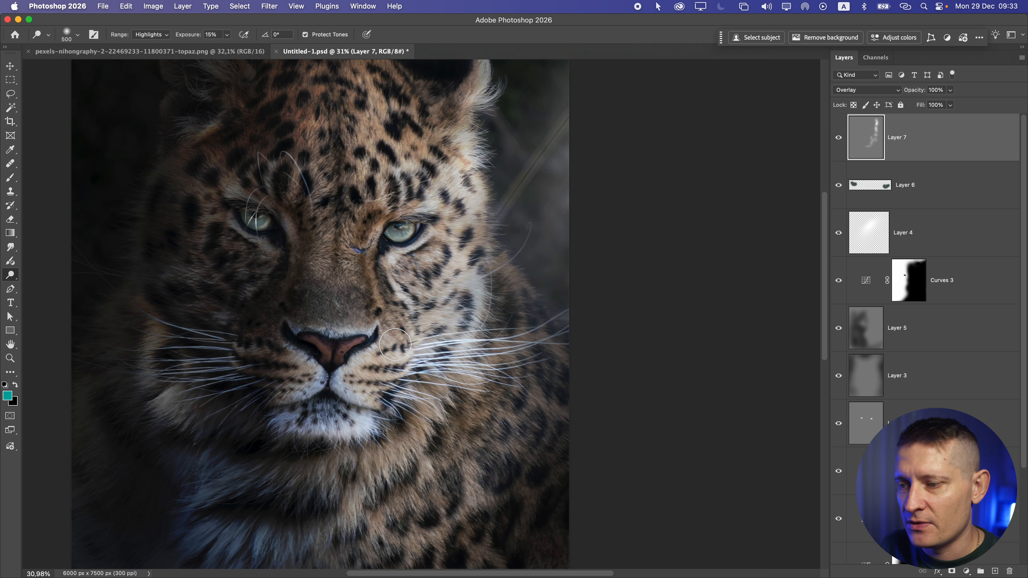
mouse_move(421, 409)
left_mouse_down()
mouse_move(411, 423)
mouse_move(462, 391)
mouse_move(407, 400)
mouse_move(462, 339)
left_mouse_up()
scroll(462, 391, "down", 4)
mouse_move(386, 374)
left_mouse_down()
mouse_move(423, 333)
mouse_move(471, 362)
mouse_move(401, 476)
mouse_move(537, 349)
mouse_move(489, 346)
mouse_move(542, 223)
left_mouse_up()
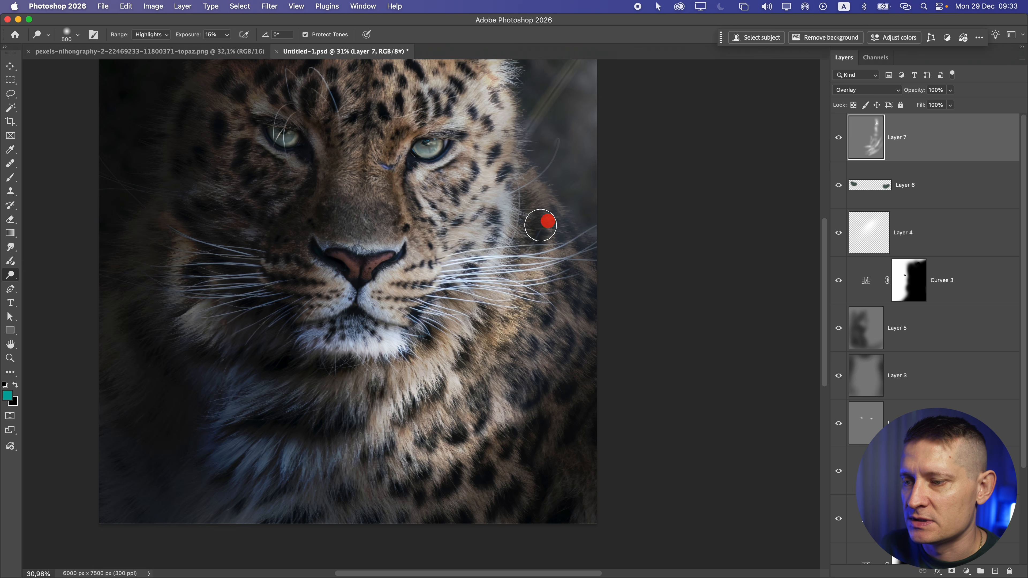
scroll(503, 309, "down", 3)
scroll(503, 309, "up", 1)
key("super+z")
Brighten the nose bridge, lit cheek and lit ear with the Dodge tool, and compare the image with Layer 7 hidden and shown.
mouse_move(423, 256)
left_mouse_down()
mouse_move(408, 233)
mouse_move(414, 178)
mouse_move(402, 223)
left_mouse_up()
scroll(421, 227, "up", 3)
left_click_drag(443, 182, 474, 283)
left_click_drag(447, 297, 510, 219)
mouse_move(492, 256)
left_mouse_down()
mouse_move(469, 193)
mouse_move(503, 131)
left_mouse_up()
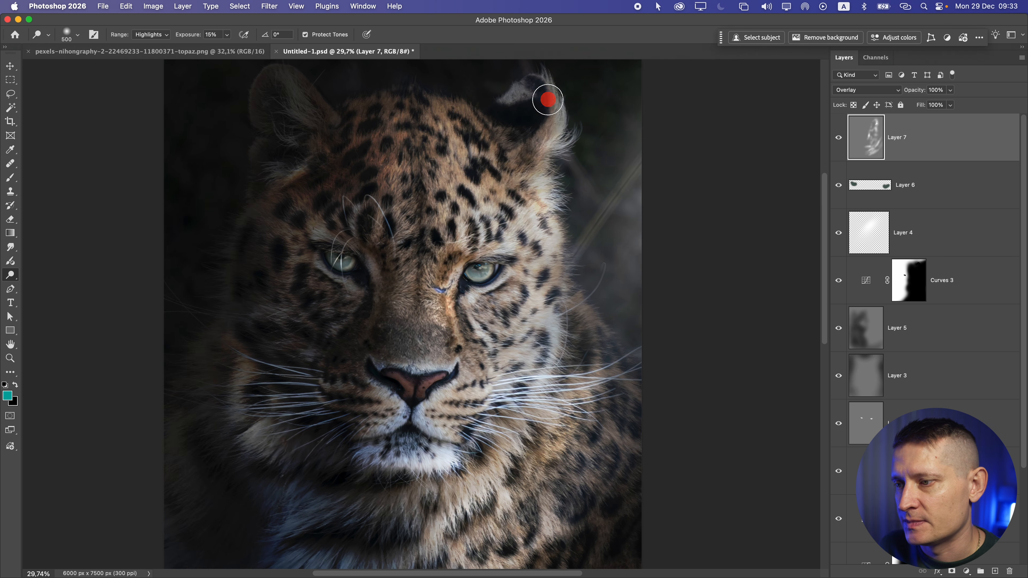
left_click_drag(547, 99, 508, 210)
scroll(515, 310, "down", 4)
left_click(839, 138)
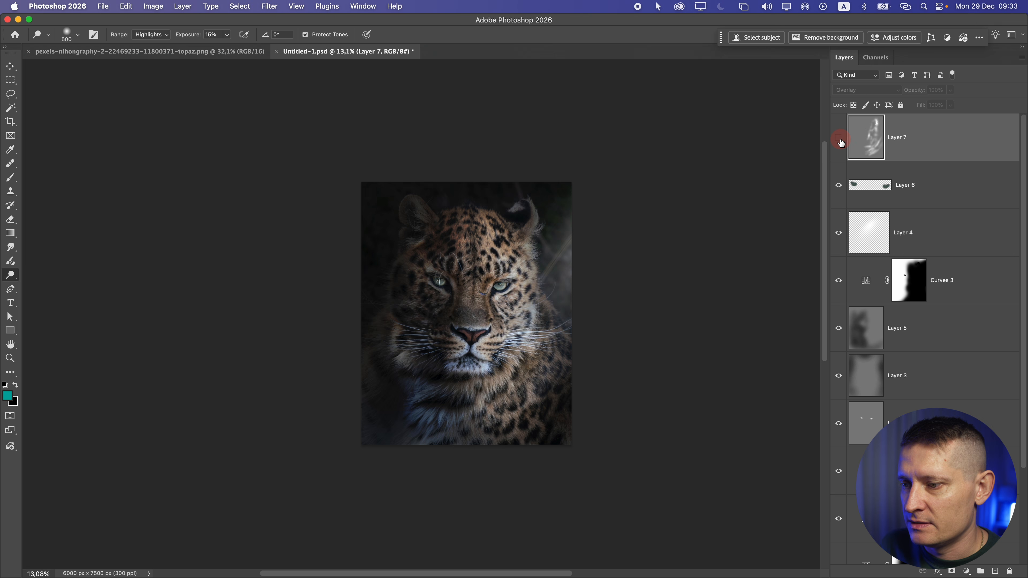
left_click(838, 137)
Add further dodge strokes over the chin and the lit-side fur around the whiskers and neck.
scroll(482, 354, "up", 3)
left_click_drag(460, 309, 466, 292)
mouse_move(419, 348)
left_mouse_down()
mouse_move(389, 360)
mouse_move(419, 357)
left_mouse_up()
mouse_move(386, 426)
left_mouse_down()
mouse_move(428, 384)
mouse_move(408, 438)
mouse_move(443, 429)
mouse_move(428, 480)
mouse_move(438, 465)
mouse_move(442, 482)
mouse_move(504, 467)
mouse_move(507, 476)
mouse_move(601, 320)
mouse_move(593, 327)
mouse_move(583, 277)
mouse_move(538, 311)
mouse_move(555, 211)
left_mouse_up()
scroll(516, 222, "up", 3)
left_click_drag(535, 288, 543, 221)
scroll(518, 265, "down", 5)
scroll(494, 275, "up", 1)
scroll(425, 292, "up", 4)
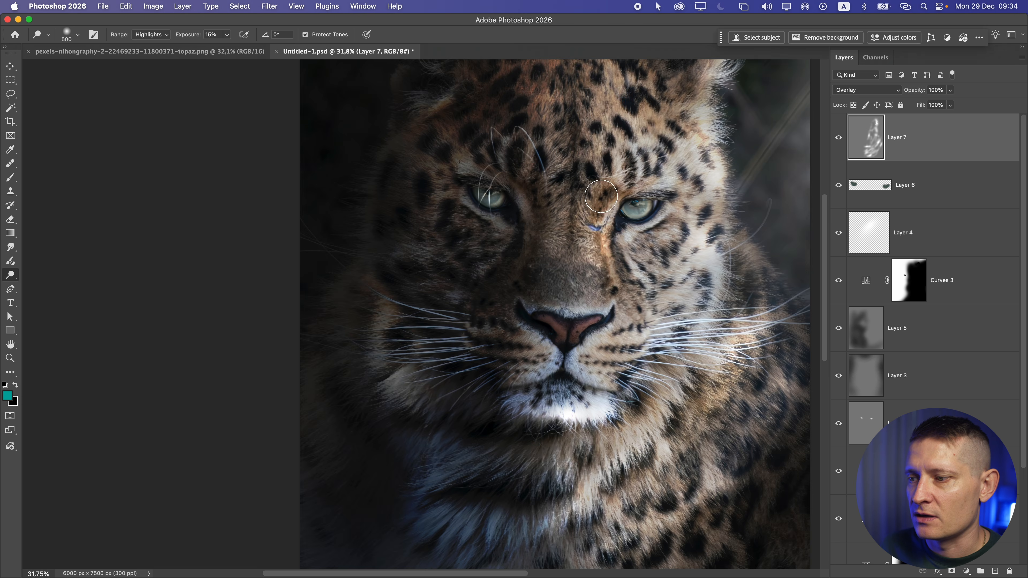
Compare the image with and without Layer 7, and lower the layer's opacity to 20%.
left_click(837, 138)
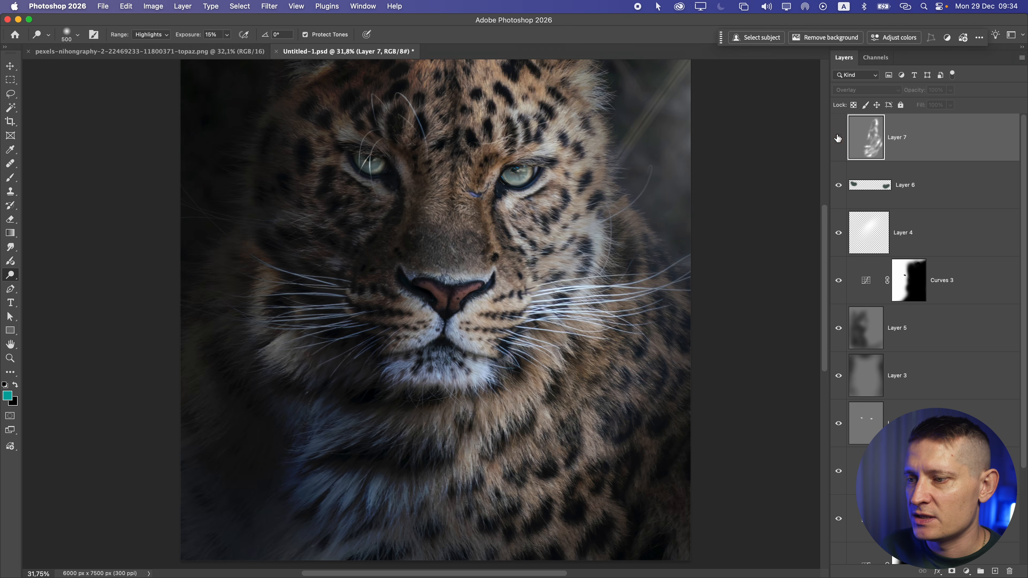
left_click(838, 138)
left_click(950, 90)
left_click_drag(953, 102, 911, 103)
scroll(597, 274, "down", 3)
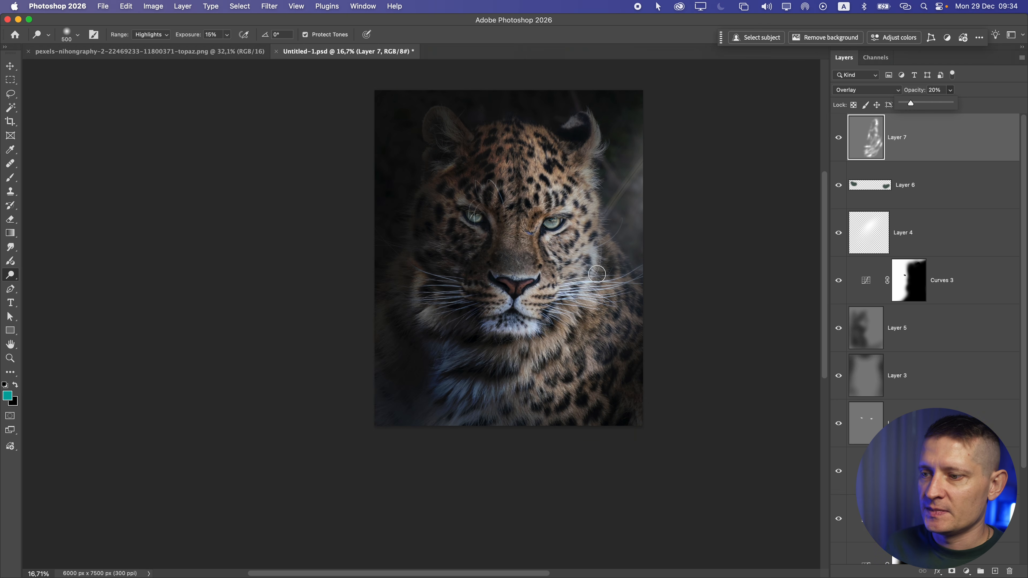
scroll(612, 240, "up", 2)
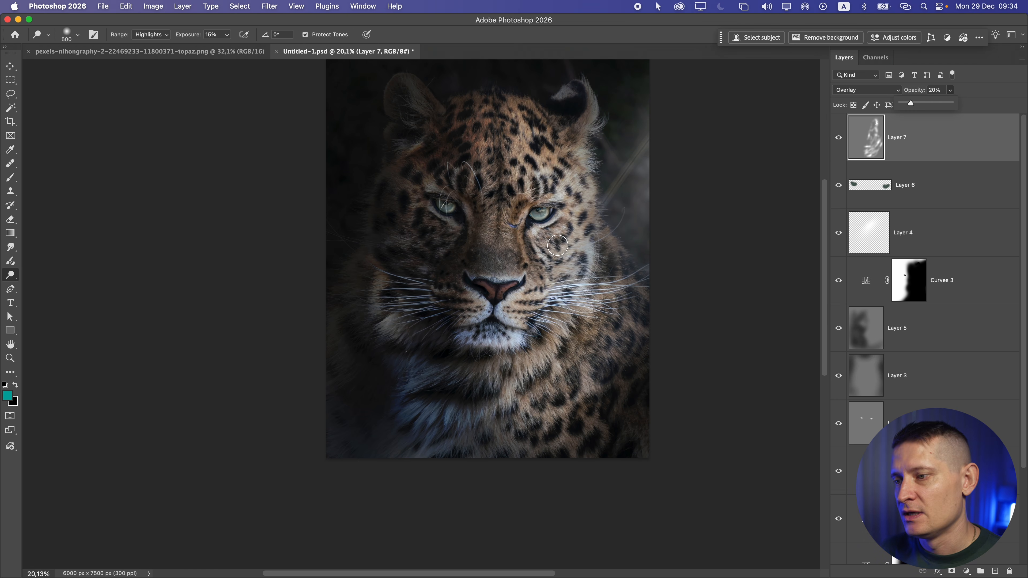
scroll(564, 240, "up", 1)
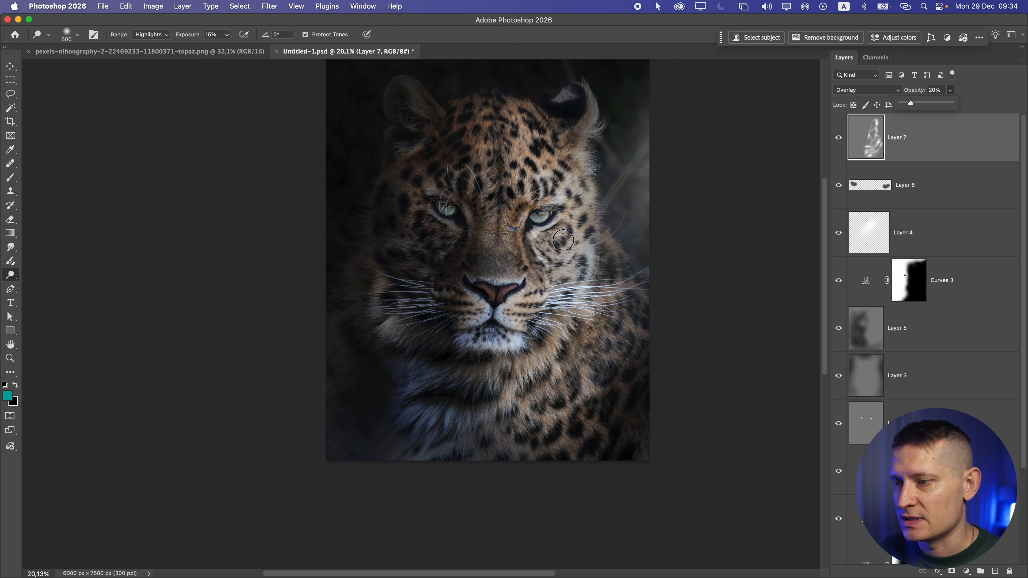
left_click_drag(3, 57, 5, 67)
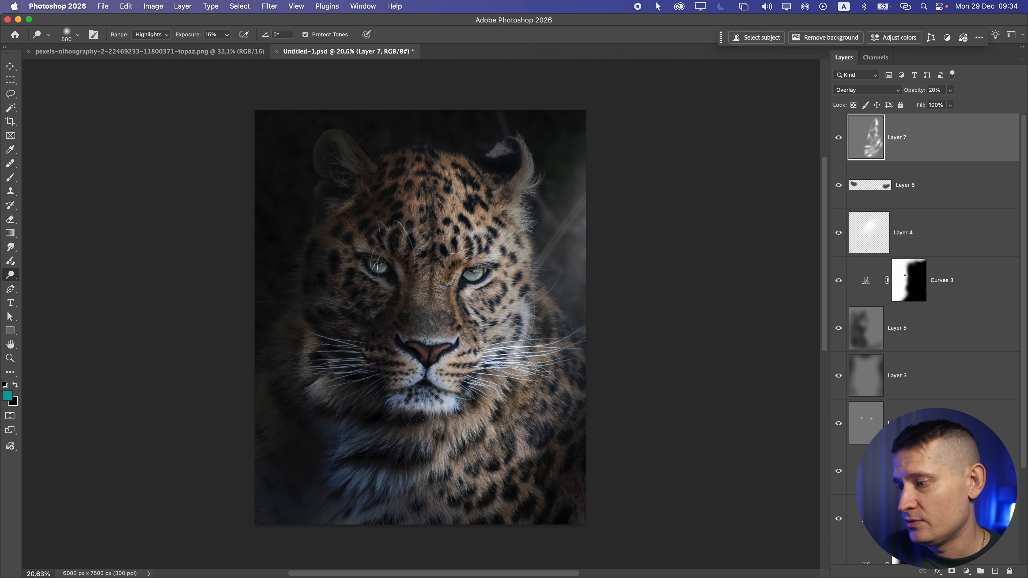
Add a Gradient fill layer on top with the Radial style and reversed direction.
left_click(972, 571)
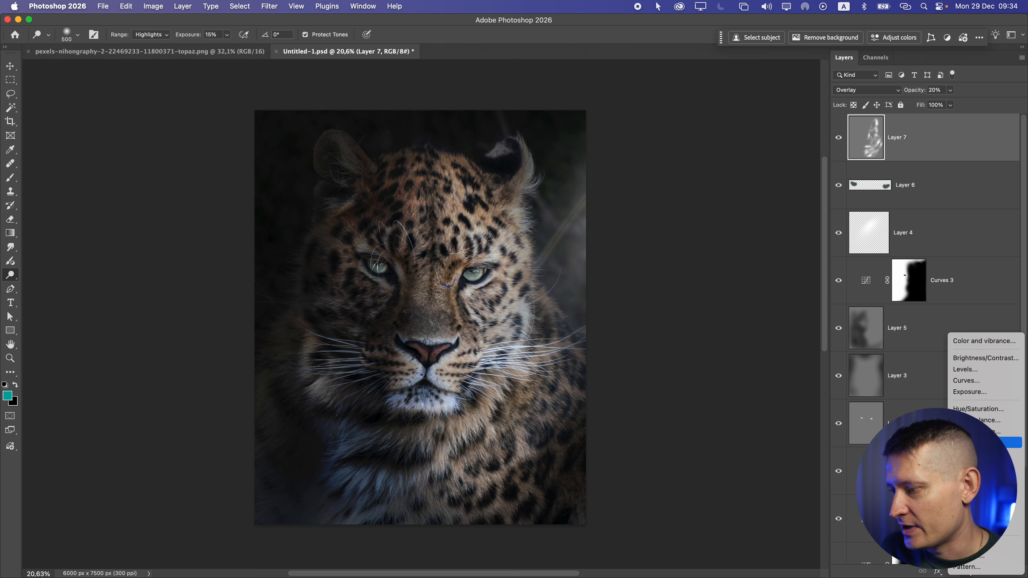
left_click(969, 556)
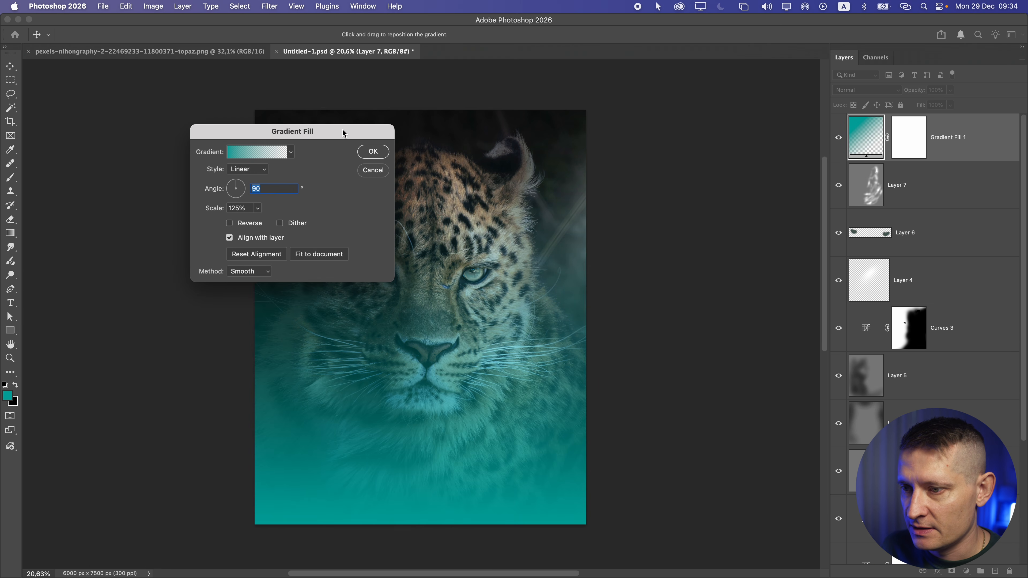
left_click_drag(343, 133, 662, 85)
left_click(566, 122)
left_click(563, 132)
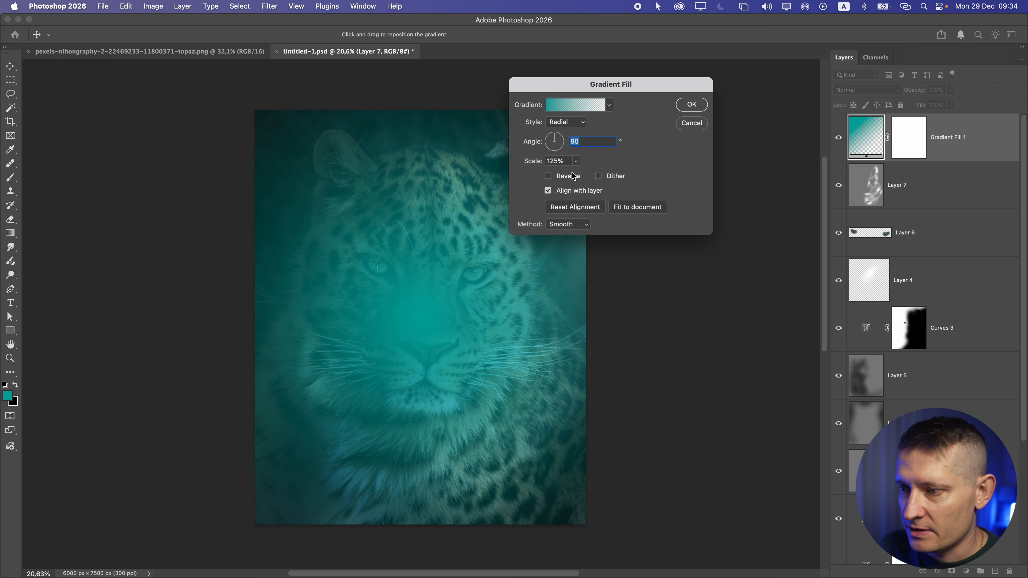
left_click(548, 176)
Recolor the gradient's starting teal stop to 161f20 and add a matching dark stop near the transparent end.
left_click(578, 105)
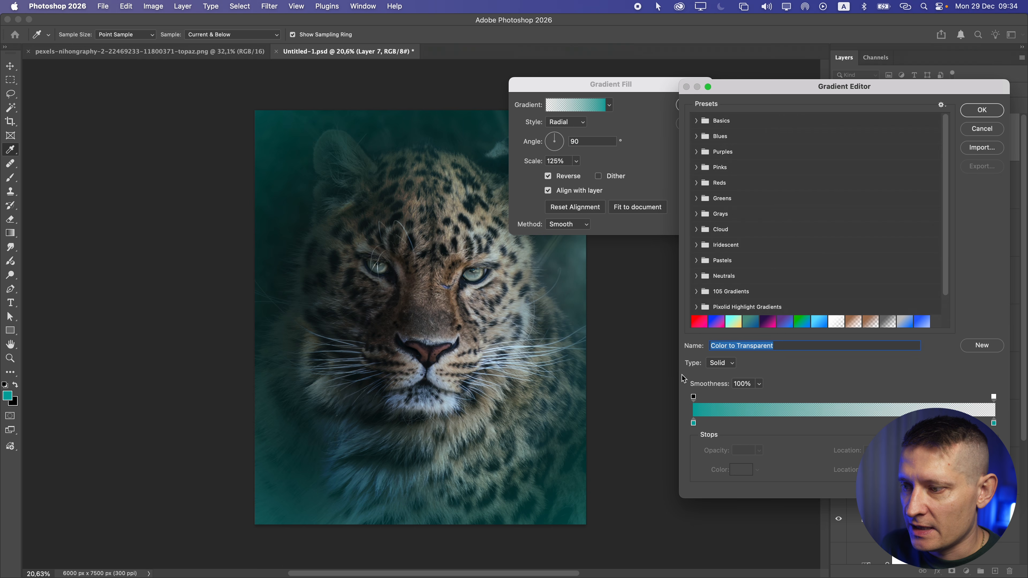
left_click(694, 423)
left_click(741, 470)
left_click(551, 268)
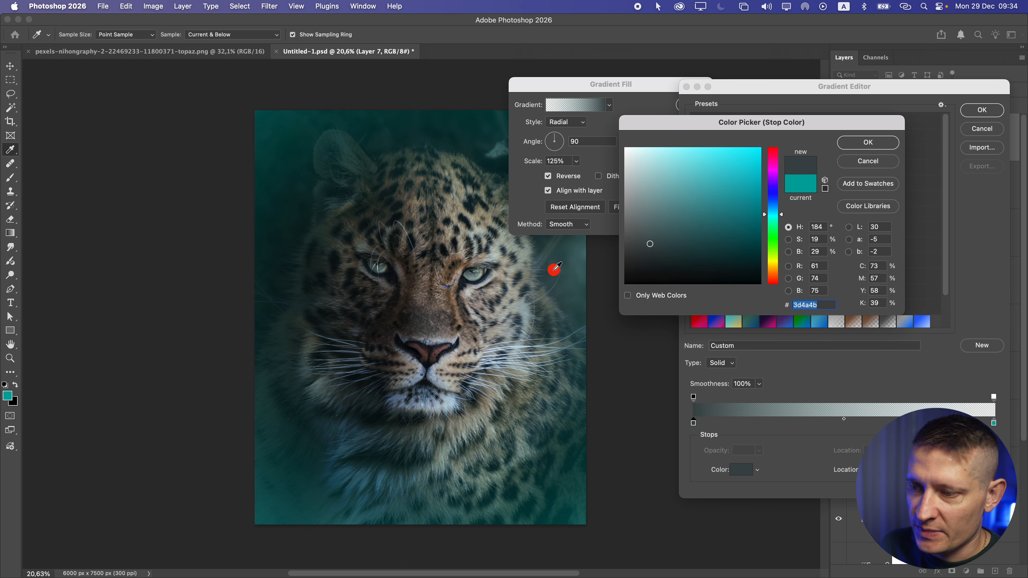
left_click_drag(668, 239, 672, 265)
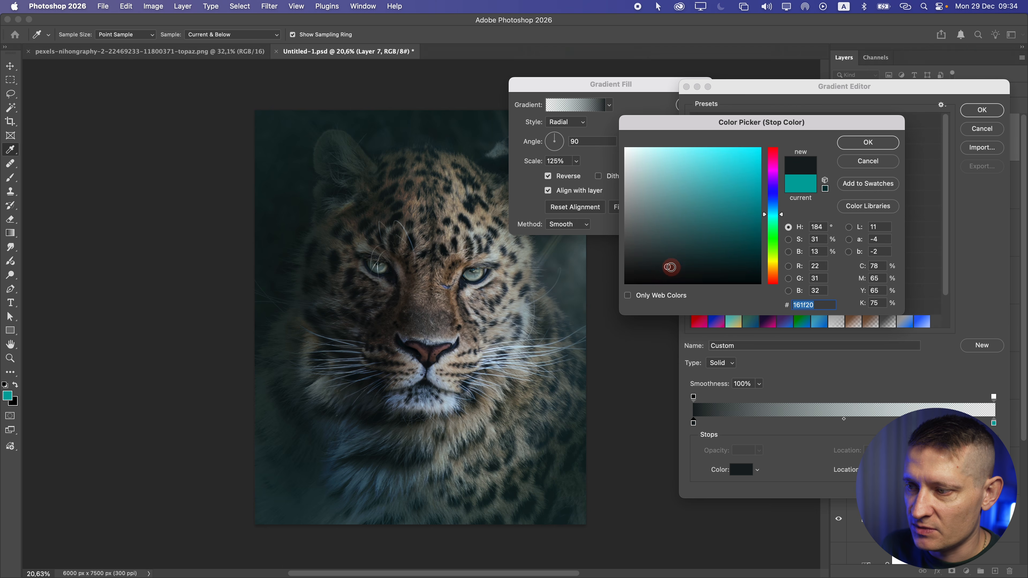
key("Return")
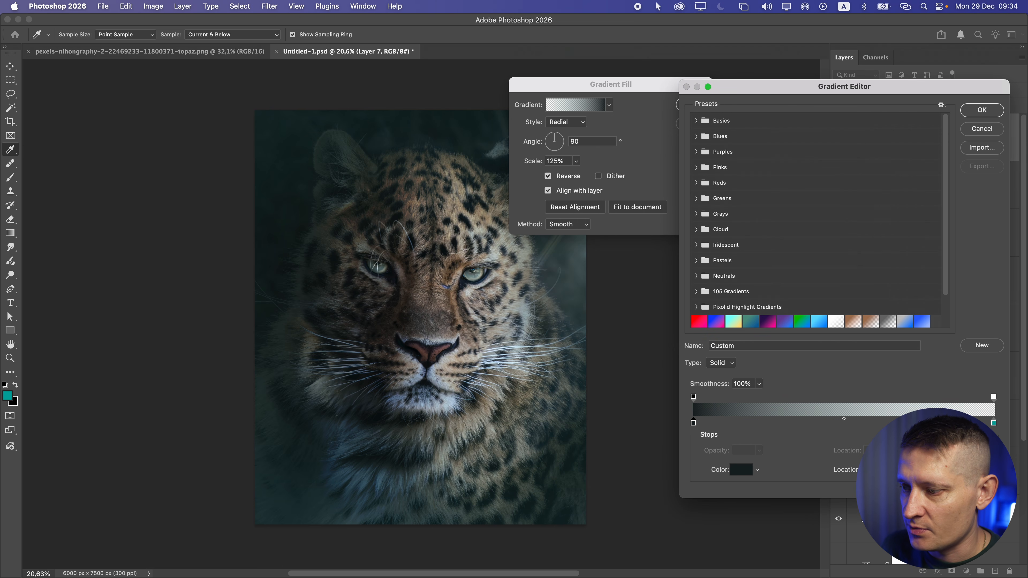
left_click(988, 423)
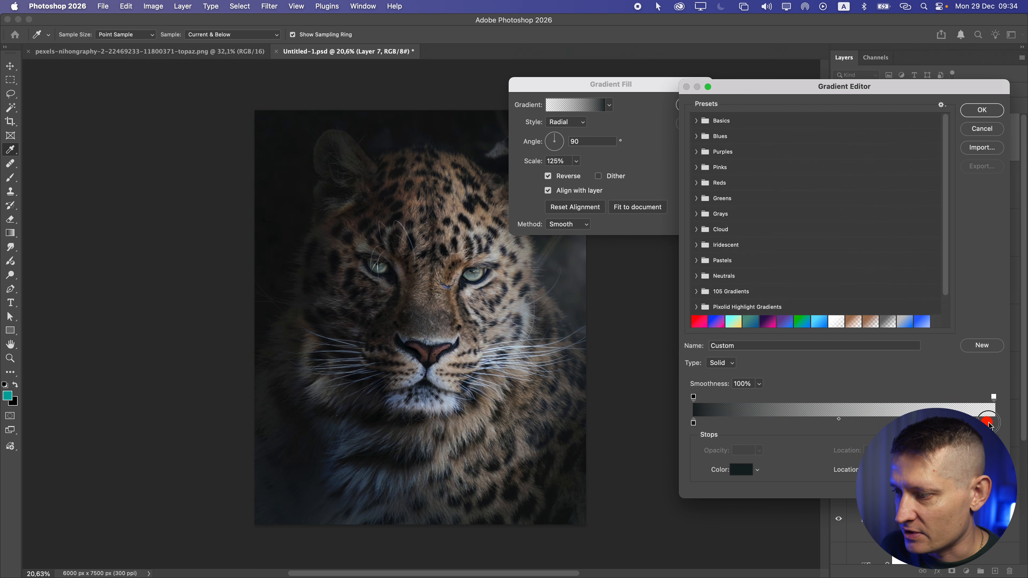
left_click(992, 115)
Scale the radial gradient to 64% and move its center slightly upward over the leopard's face, accepting the fill.
mouse_move(576, 161)
left_mouse_down()
mouse_move(558, 172)
mouse_move(567, 173)
left_mouse_up()
left_click_drag(432, 290, 430, 265)
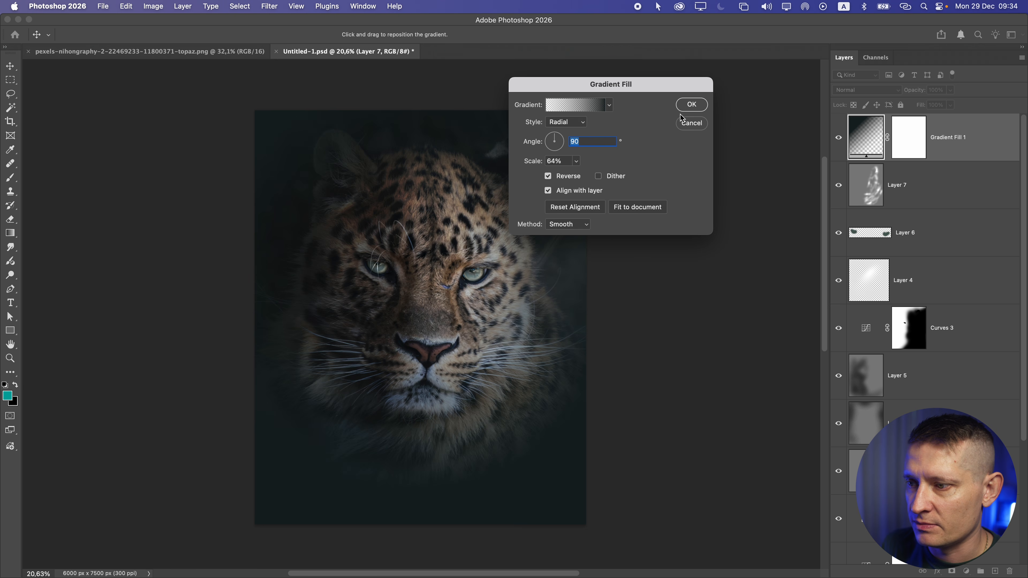
left_click(700, 109)
Set the gradient fill layer to Overlay at 23% opacity and compare the image with it hidden and shown.
left_click(870, 90)
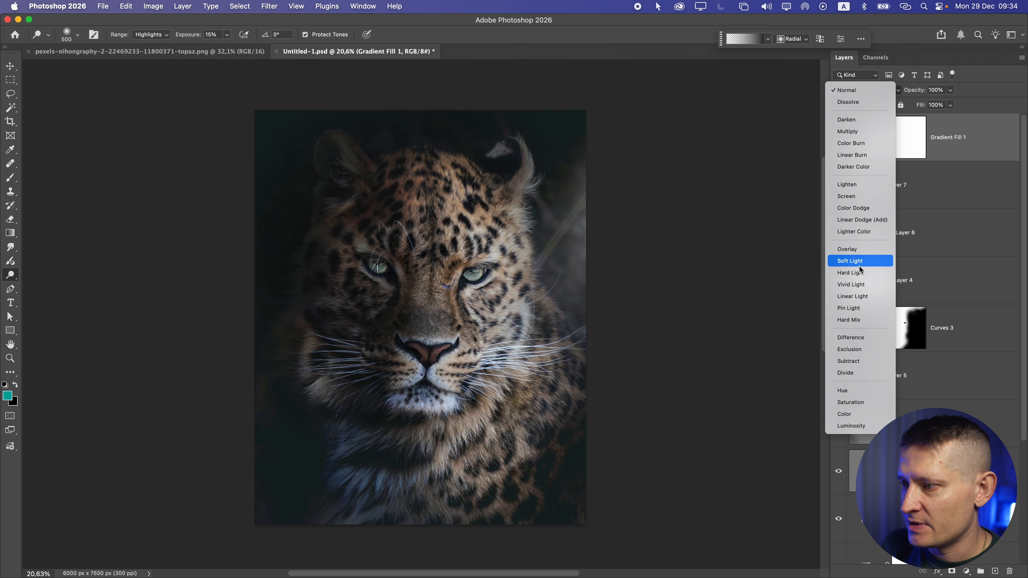
left_click(866, 250)
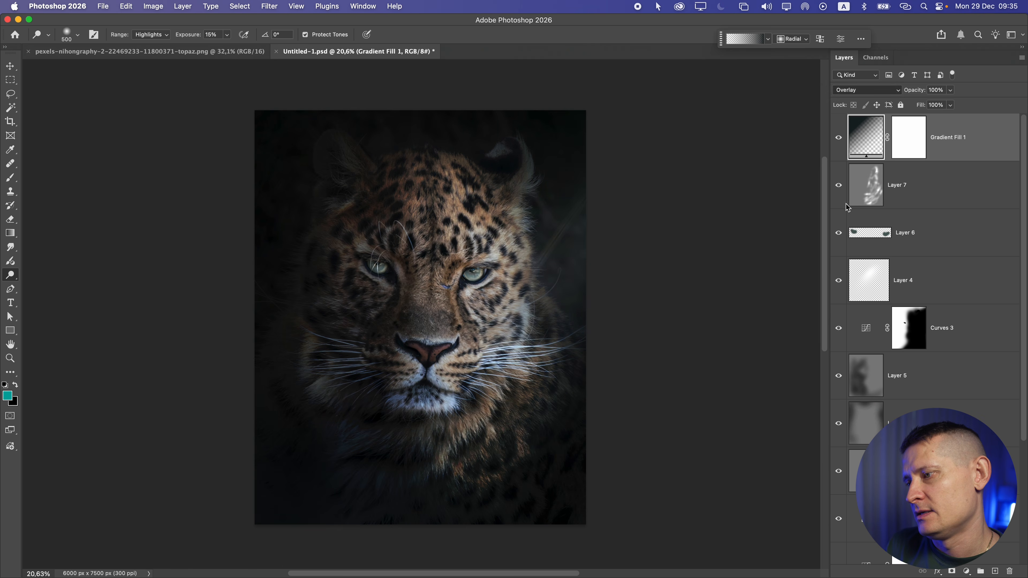
left_click(950, 90)
left_click_drag(952, 102, 917, 107)
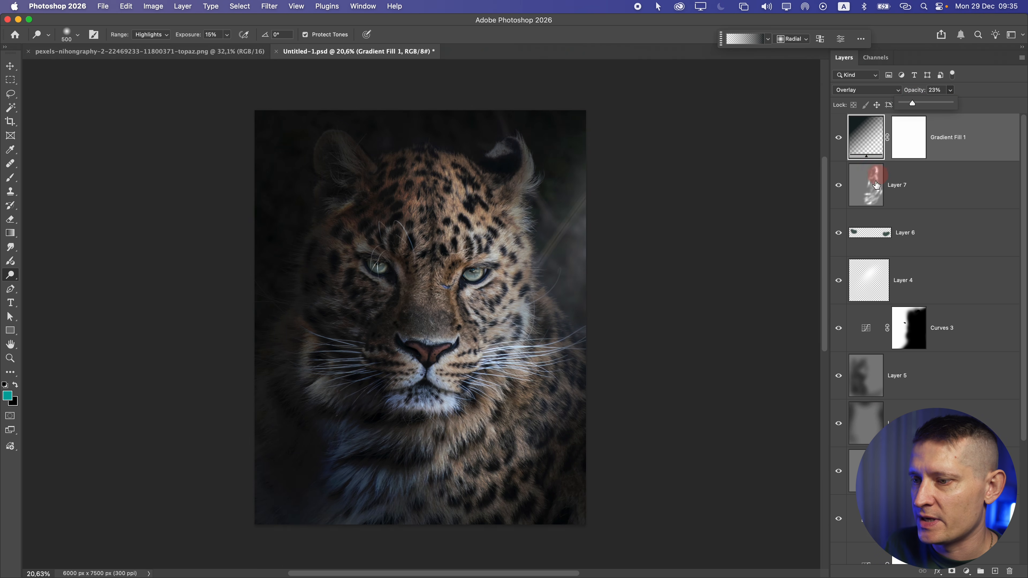
scroll(488, 236, "down", 5)
scroll(472, 243, "up", 5)
left_click(839, 138)
left_click(839, 138)
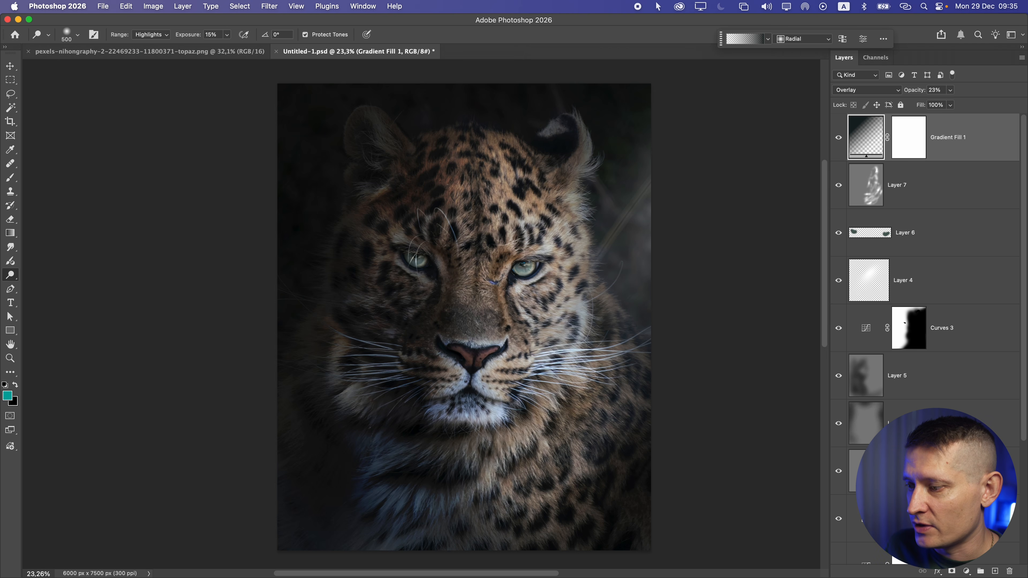
Stamp all visible layers onto a new top layer and convert it to a smart object.
left_click(994, 571)
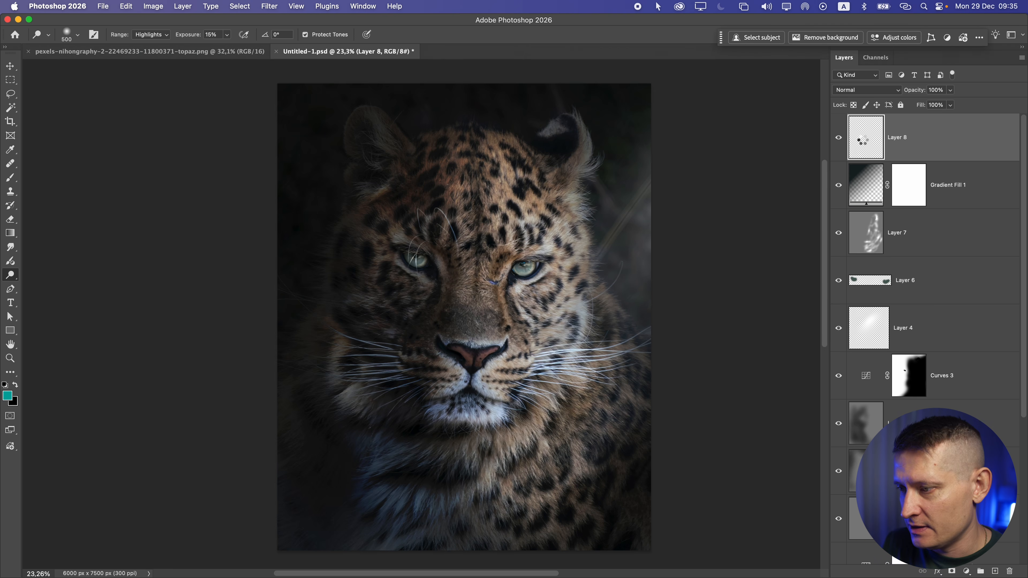
key("super+alt+shift+e")
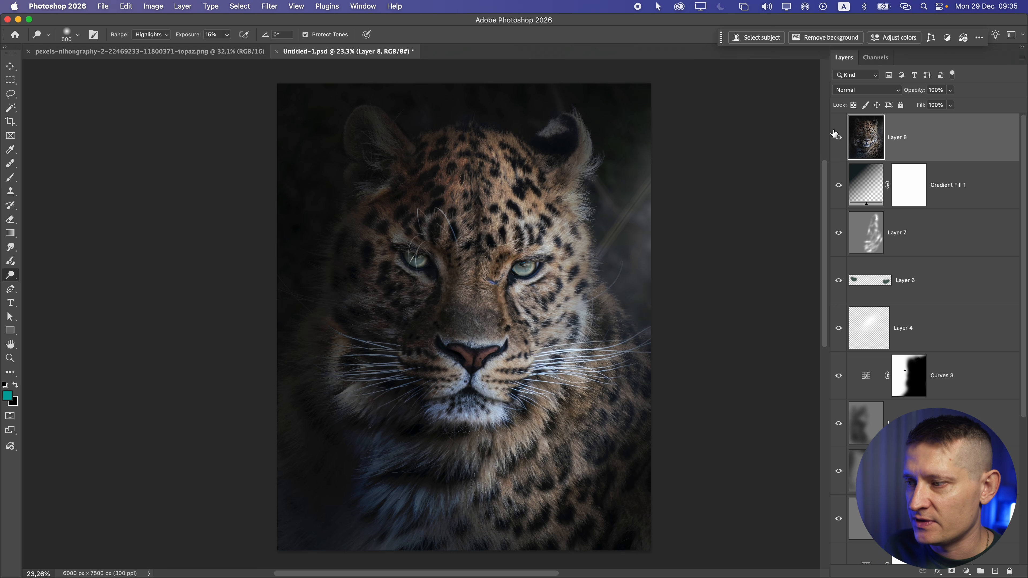
right_click(919, 138)
left_click(842, 331)
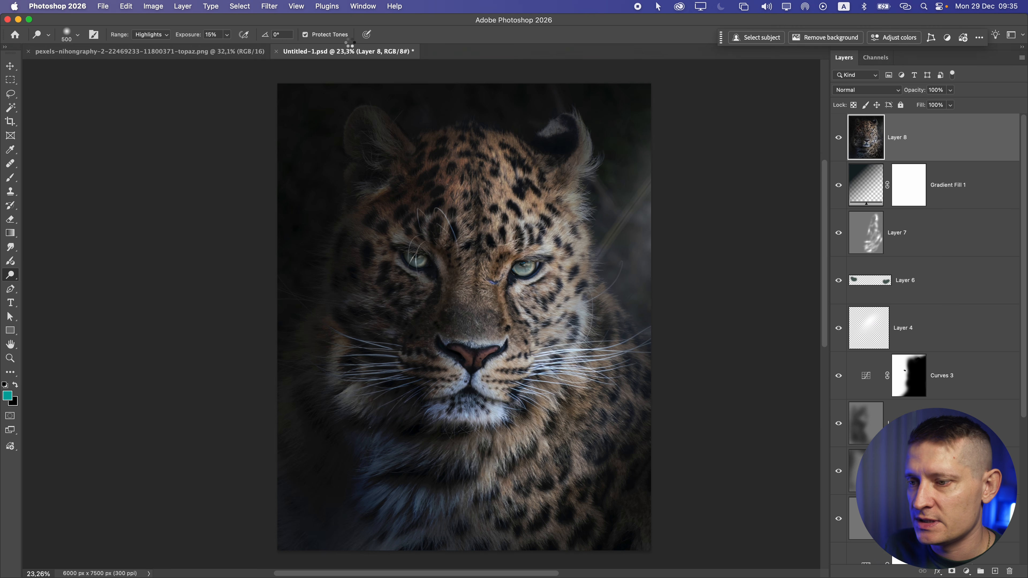
Open the Camera Raw Filter on Layer 8 and set Exposure to -0.45, Contrast to +18 and Highlights to +32.
left_click(267, 6)
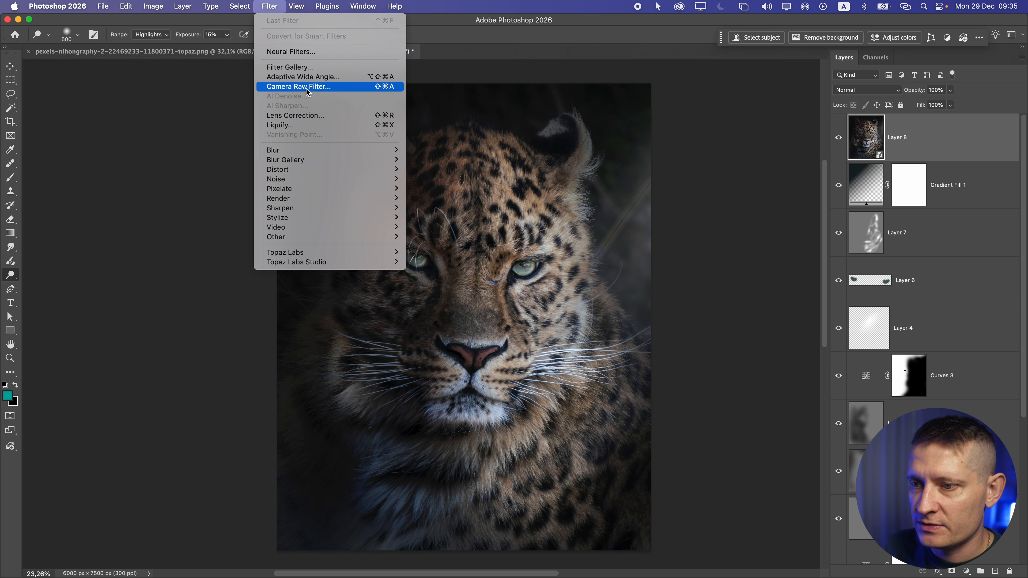
left_click(298, 86)
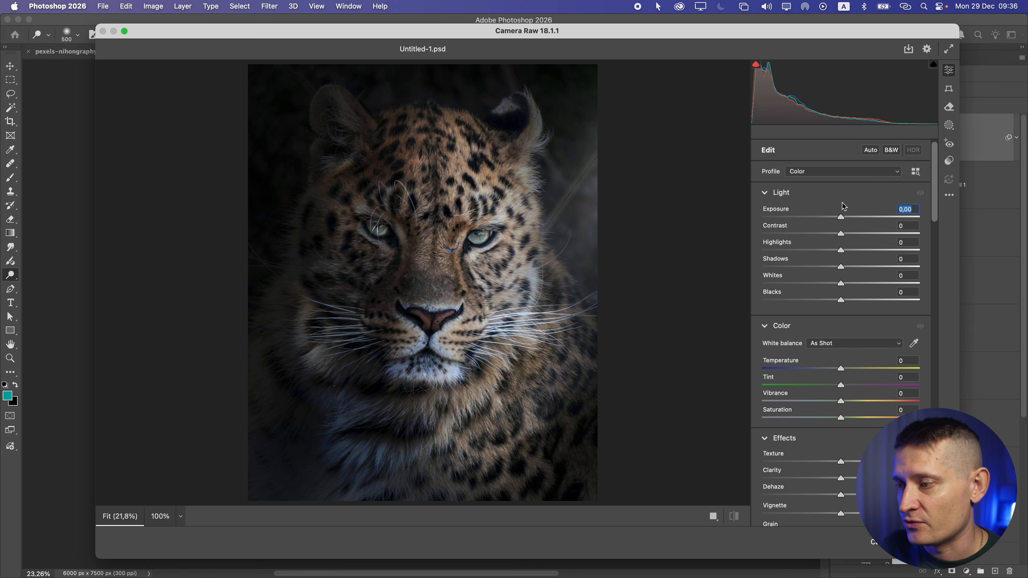
left_click_drag(841, 217, 862, 252)
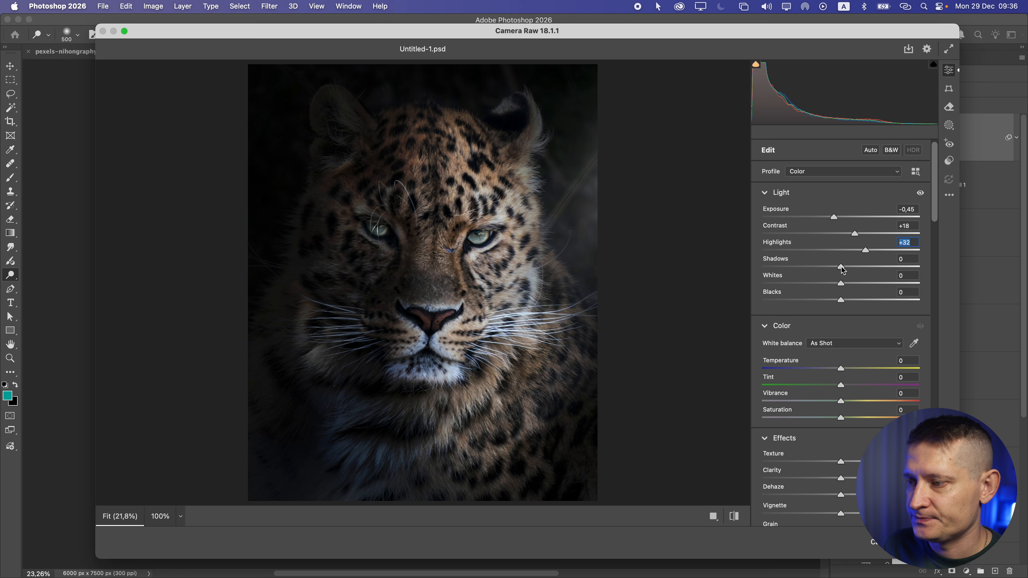
Set Shadows to +16, Whites to -34 and Blacks to +25 in the Light adjustments.
left_click_drag(843, 269, 800, 284)
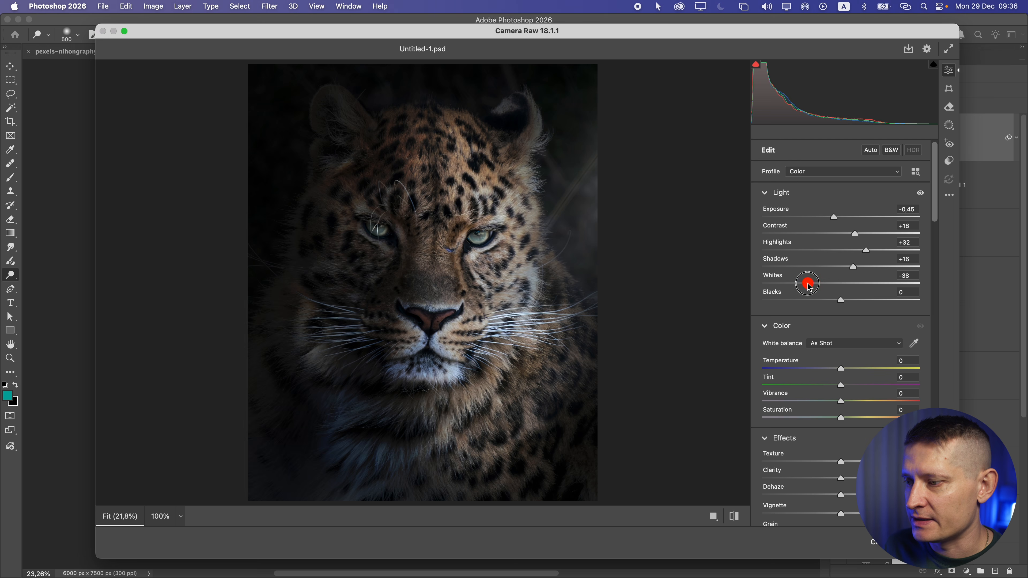
left_click_drag(842, 300, 820, 300)
mouse_move(477, 227)
left_mouse_down()
mouse_move(402, 230)
mouse_move(489, 230)
mouse_move(476, 230)
left_mouse_up()
left_click_drag(860, 300, 874, 299)
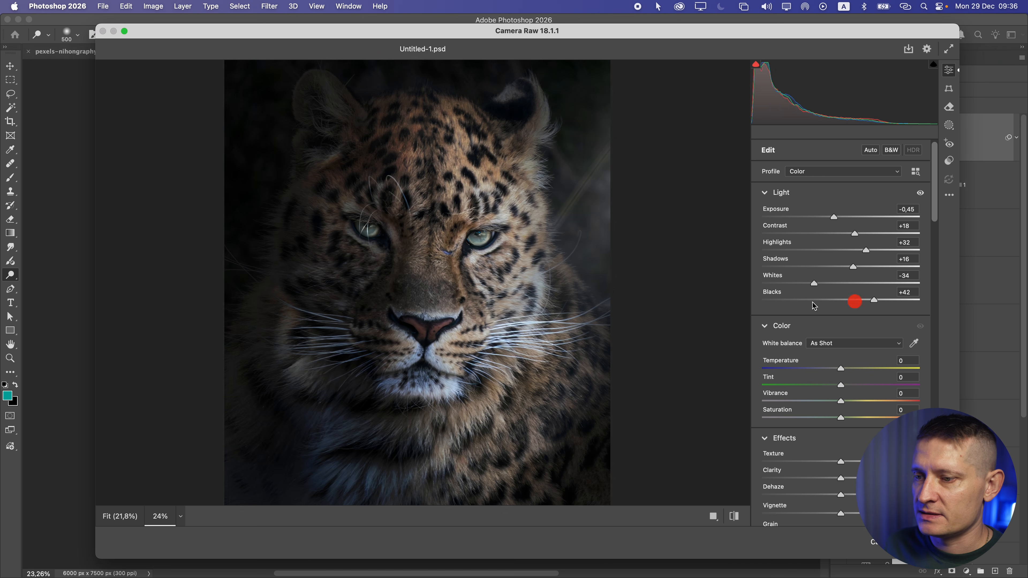
mouse_move(589, 263)
left_mouse_down()
mouse_move(535, 264)
mouse_move(572, 266)
left_mouse_up()
left_click_drag(870, 299, 860, 302)
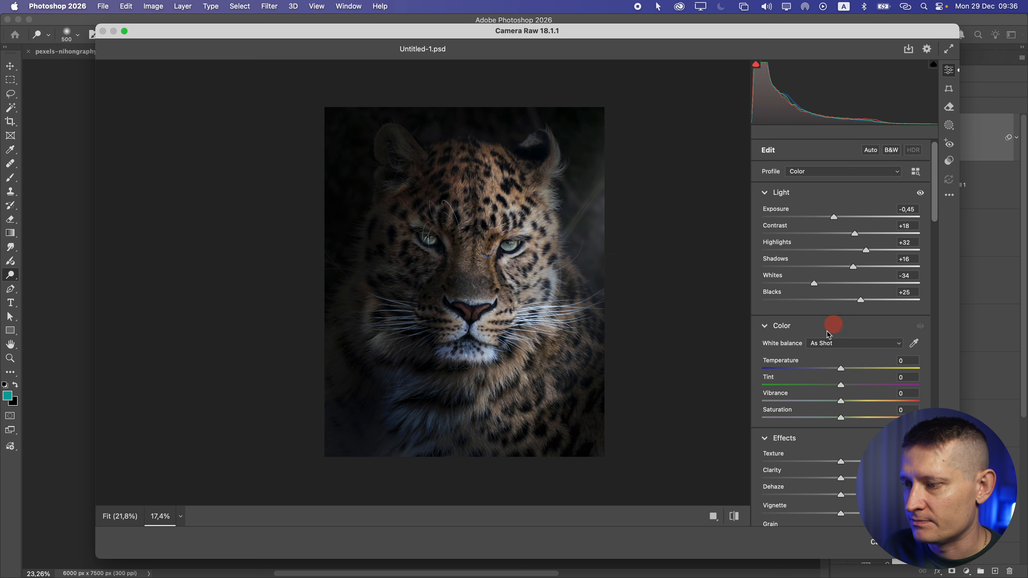
Try a different color temperature, return it to 0 and set Tint to +2.
scroll(828, 364, "down", 1)
left_click_drag(841, 361, 822, 361)
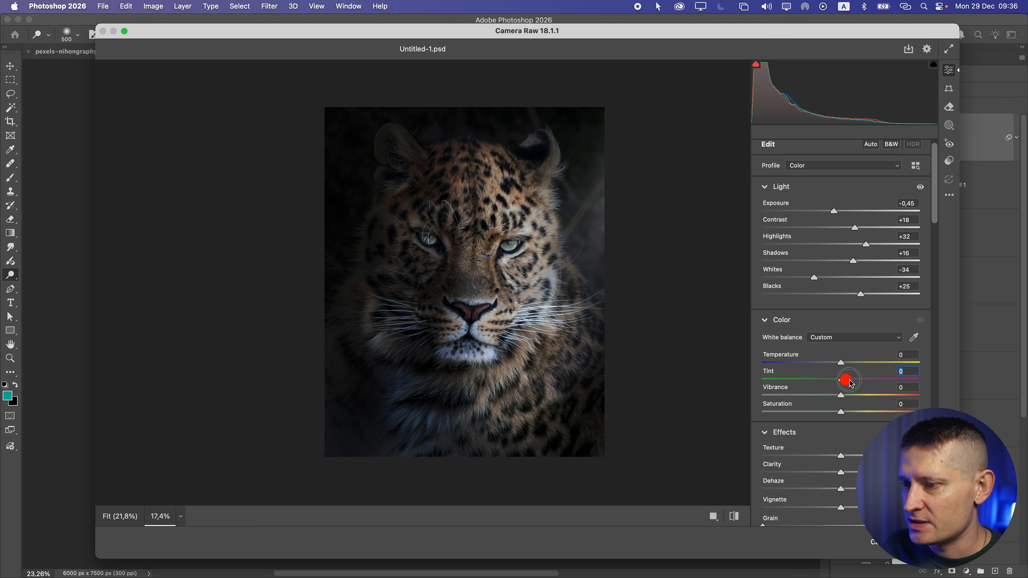
mouse_move(849, 382)
left_mouse_down()
mouse_move(821, 378)
mouse_move(850, 383)
mouse_move(835, 381)
left_mouse_up()
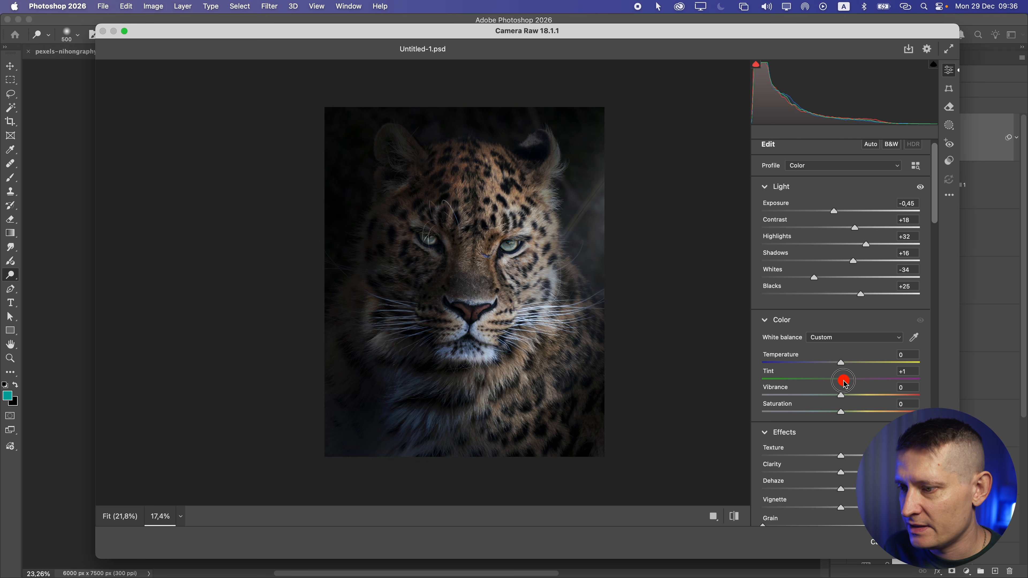
scroll(933, 219, "down", 3)
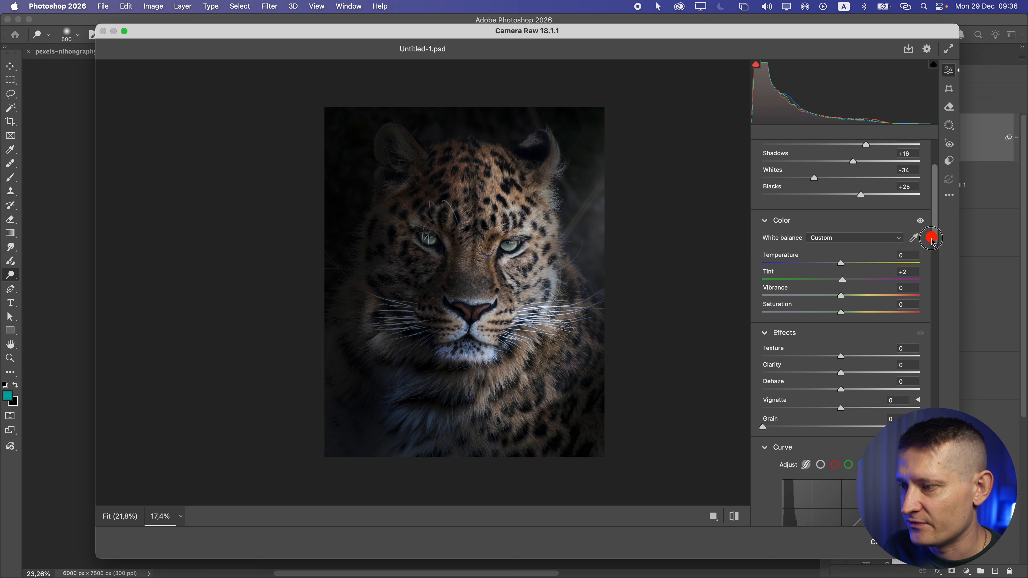
Try raising the overall Saturation, up to about +61, in the Camera Raw Color adjustments.
left_click_drag(844, 283, 909, 279)
key("super+z")
left_click_drag(852, 299, 891, 293)
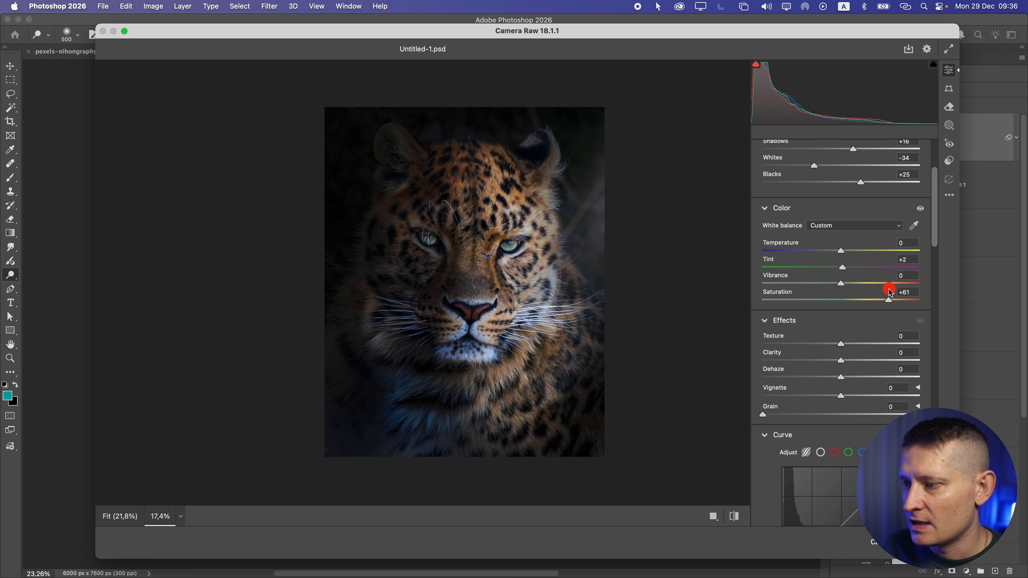
Set Texture to -18 and Clarity to +23 in the Effects adjustments.
left_click_drag(935, 216, 934, 248)
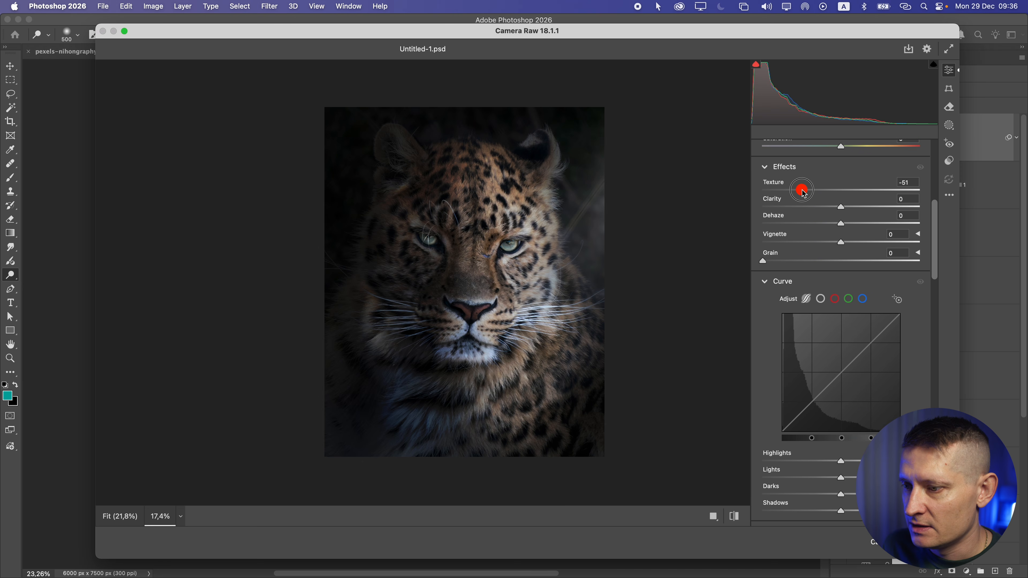
left_click_drag(802, 190, 830, 190)
left_click_drag(458, 233, 485, 230)
left_click_drag(860, 205, 929, 217)
mouse_move(503, 263)
left_mouse_down()
mouse_move(436, 267)
mouse_move(502, 264)
mouse_move(492, 267)
left_mouse_up()
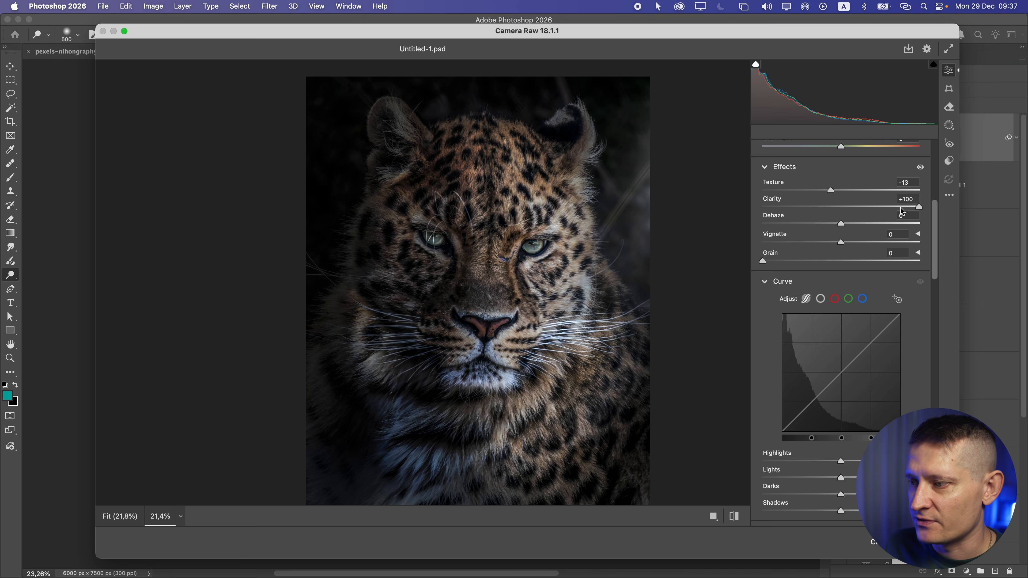
left_click(850, 210)
mouse_move(854, 211)
left_mouse_down()
mouse_move(869, 211)
mouse_move(859, 208)
left_mouse_up()
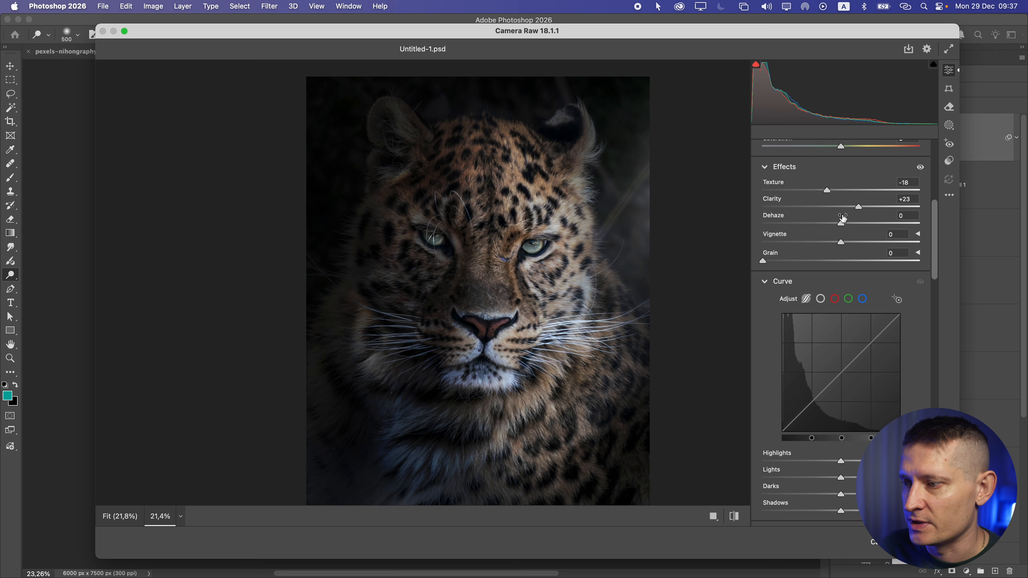
Set Dehaze to +5, compare darker vignettes such as -40 and -18, and bring Vignette to +5.
left_click_drag(843, 224, 810, 238)
mouse_move(434, 232)
left_mouse_down()
mouse_move(379, 232)
mouse_move(436, 236)
left_mouse_up()
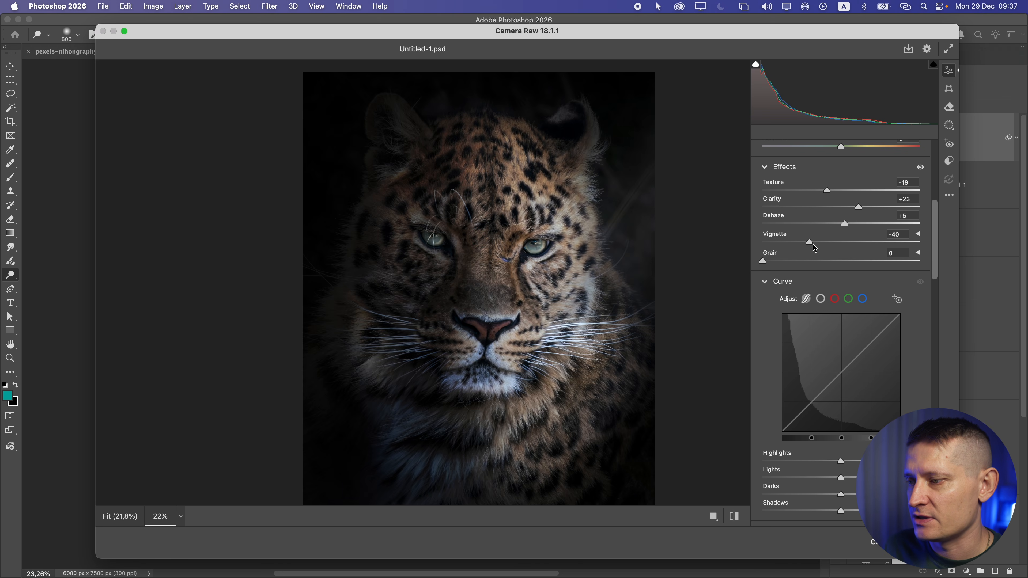
mouse_move(813, 245)
left_mouse_down()
mouse_move(837, 242)
mouse_move(808, 242)
mouse_move(827, 242)
left_mouse_up()
mouse_move(439, 201)
left_mouse_down()
mouse_move(381, 201)
mouse_move(452, 199)
left_mouse_up()
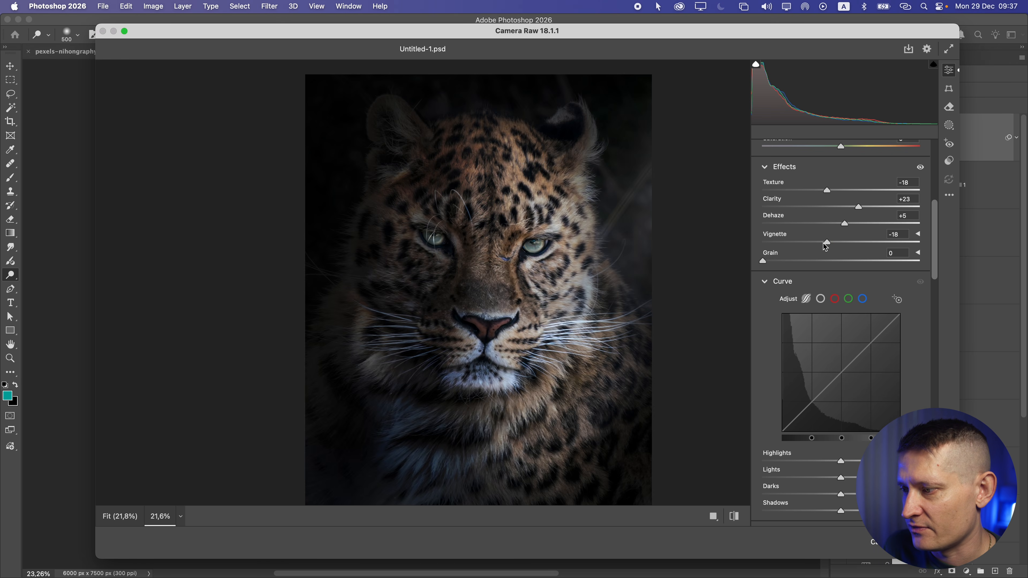
left_click_drag(825, 245, 846, 243)
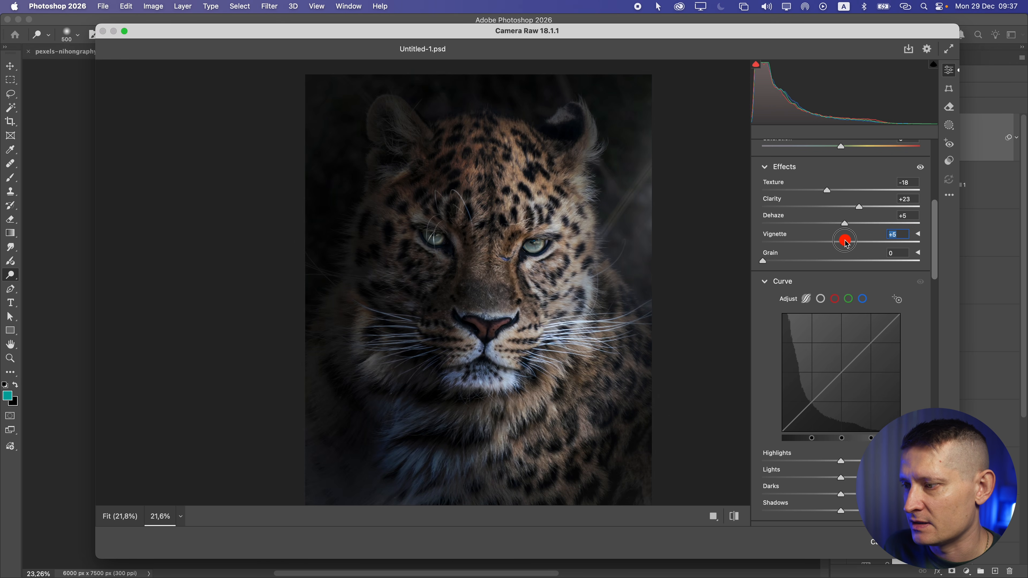
Shape the parametric curve with Highlights +100, Lights +10, Darks +14 and Shadows -2.
left_click_drag(934, 222, 934, 251)
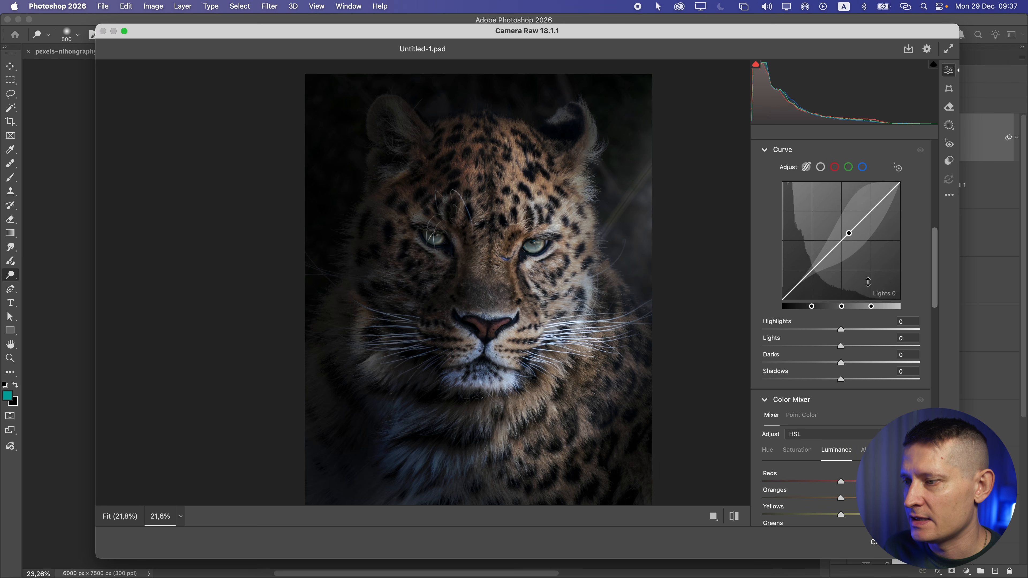
left_click_drag(842, 330, 926, 325)
mouse_move(861, 346)
left_mouse_down()
mouse_move(891, 346)
mouse_move(857, 345)
left_mouse_up()
mouse_move(841, 363)
left_mouse_down()
mouse_move(863, 362)
mouse_move(848, 363)
mouse_move(858, 362)
mouse_move(861, 378)
mouse_move(817, 378)
mouse_move(839, 378)
left_mouse_up()
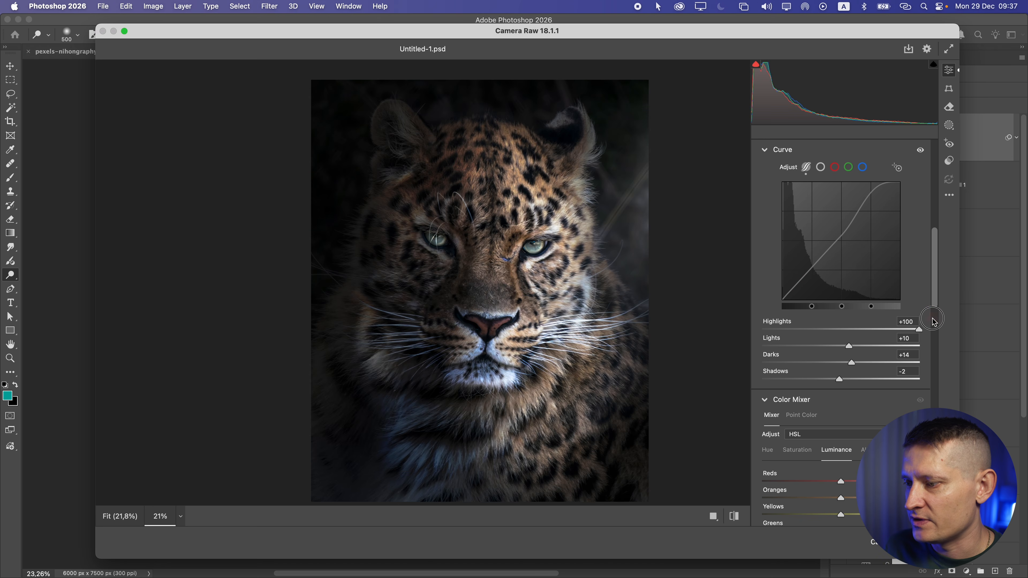
Try the Oranges luminance in the Color Mixer, return it to 0 and set the Oranges hue to -12.
left_click_drag(933, 288, 923, 322)
left_click_drag(805, 262, 841, 275)
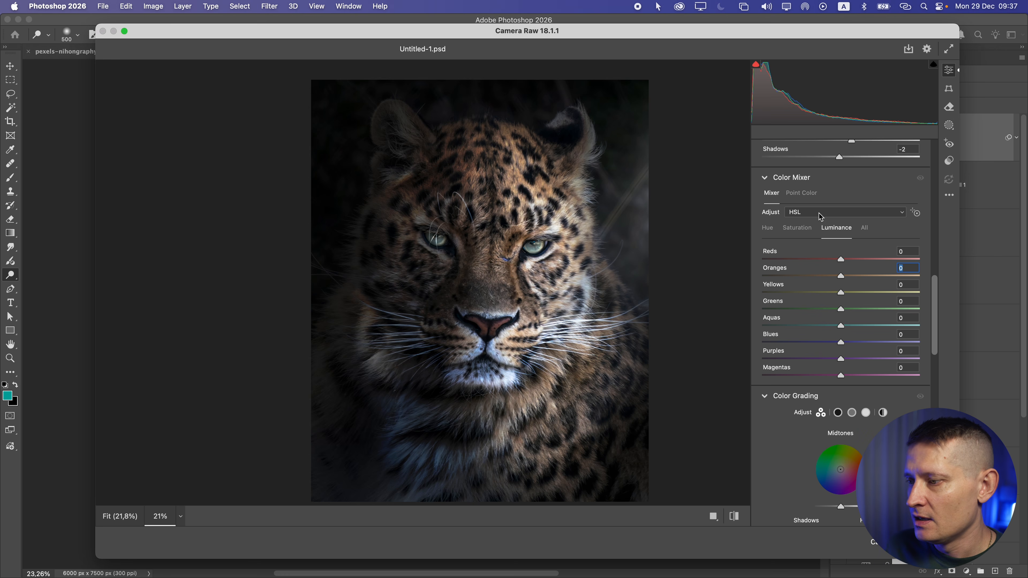
left_click(768, 229)
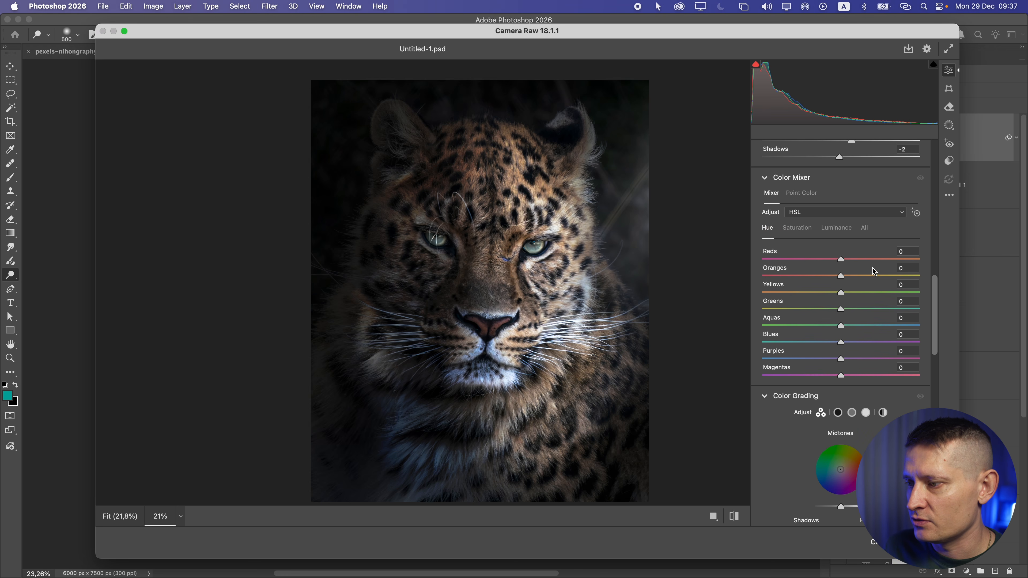
left_click_drag(898, 278, 834, 282)
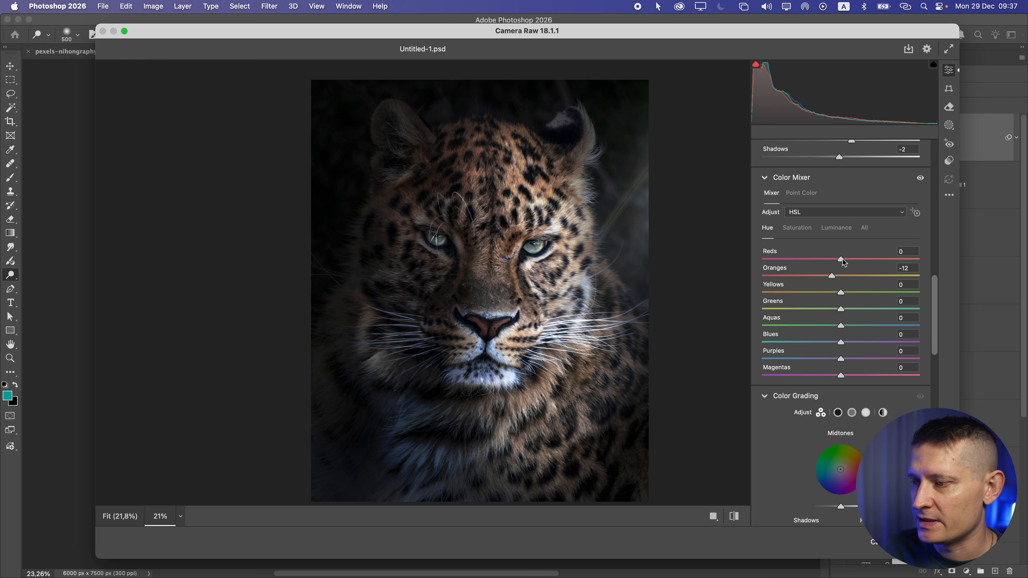
Try a Yellows hue of -65 in the Color Mixer and undo it.
left_click_drag(858, 262, 775, 286)
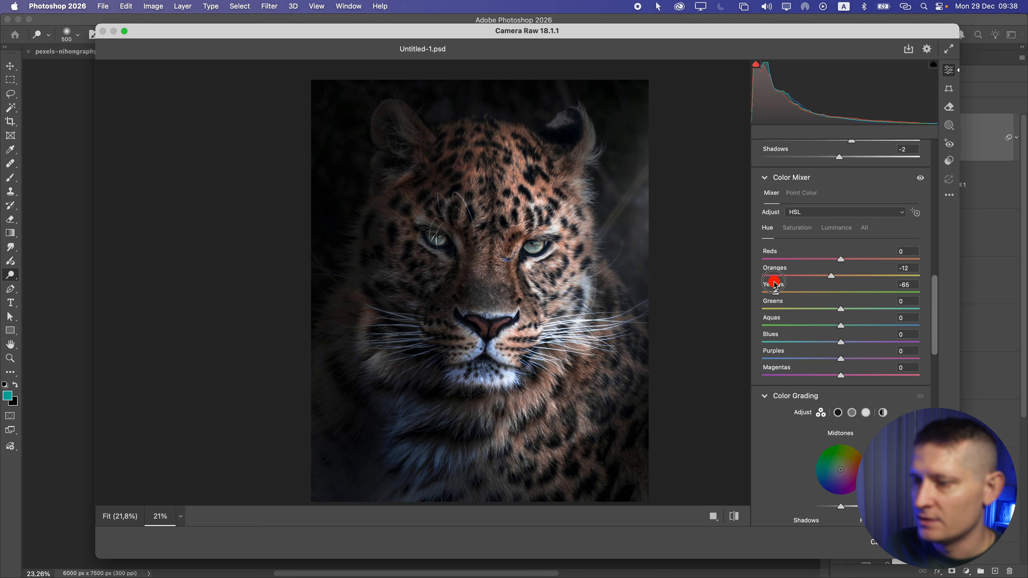
key("super+z")
left_click_drag(567, 232, 545, 239)
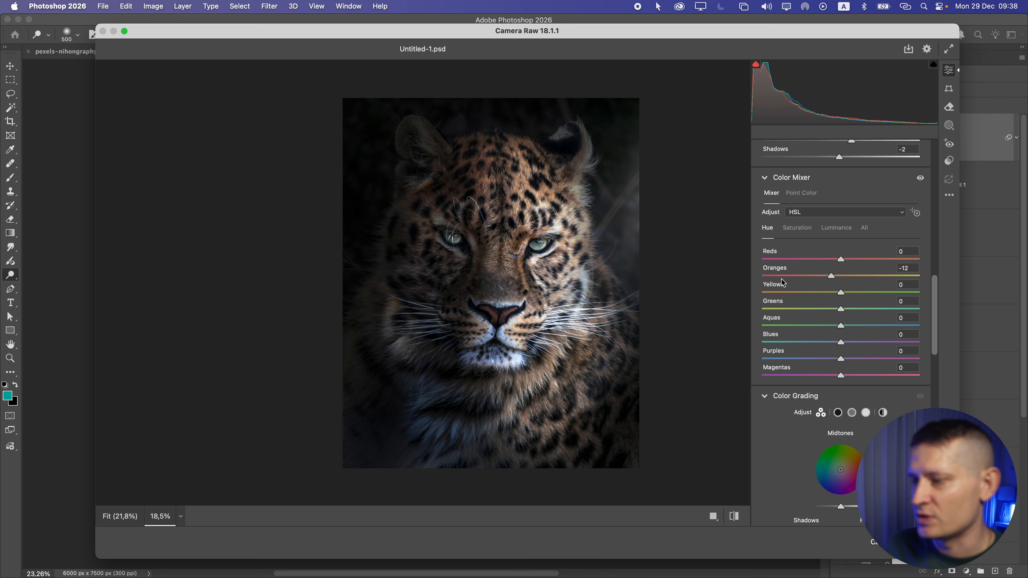
Compare strong and weak Oranges saturation in the Color Mixer and set it to +34.
left_click(797, 228)
left_click_drag(842, 276, 916, 278)
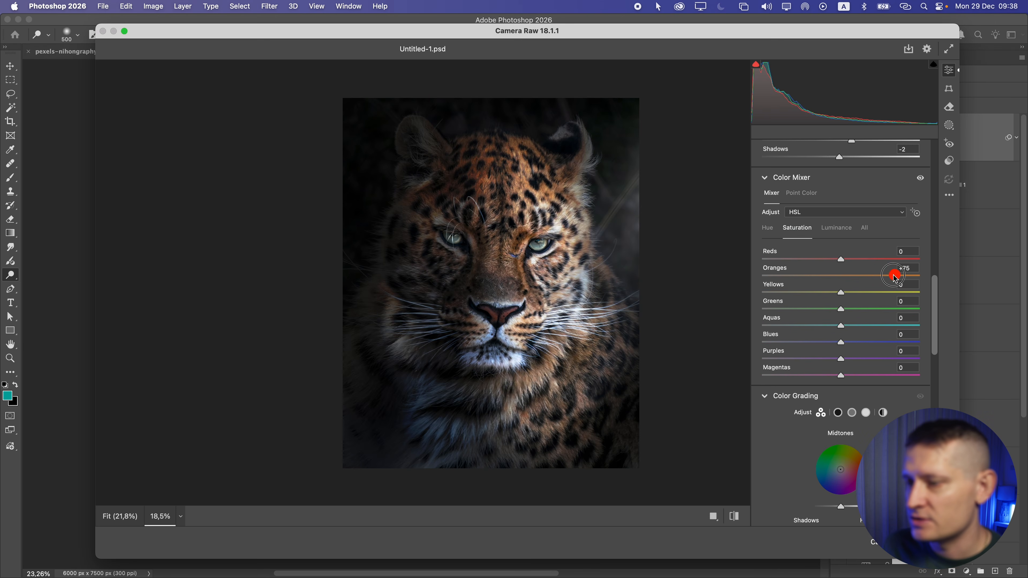
mouse_move(568, 262)
left_mouse_down()
mouse_move(491, 262)
mouse_move(550, 263)
left_mouse_up()
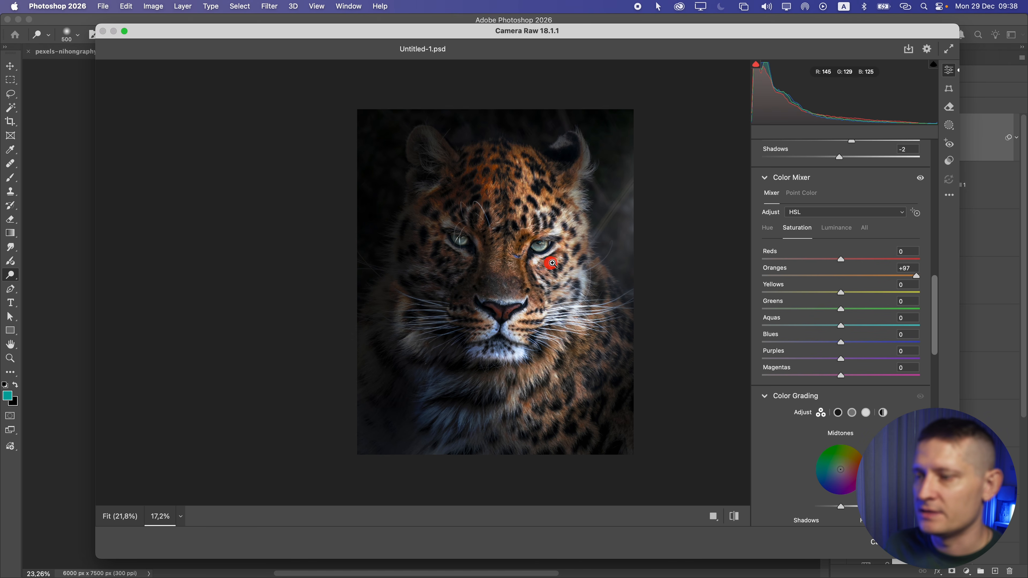
left_click(858, 275)
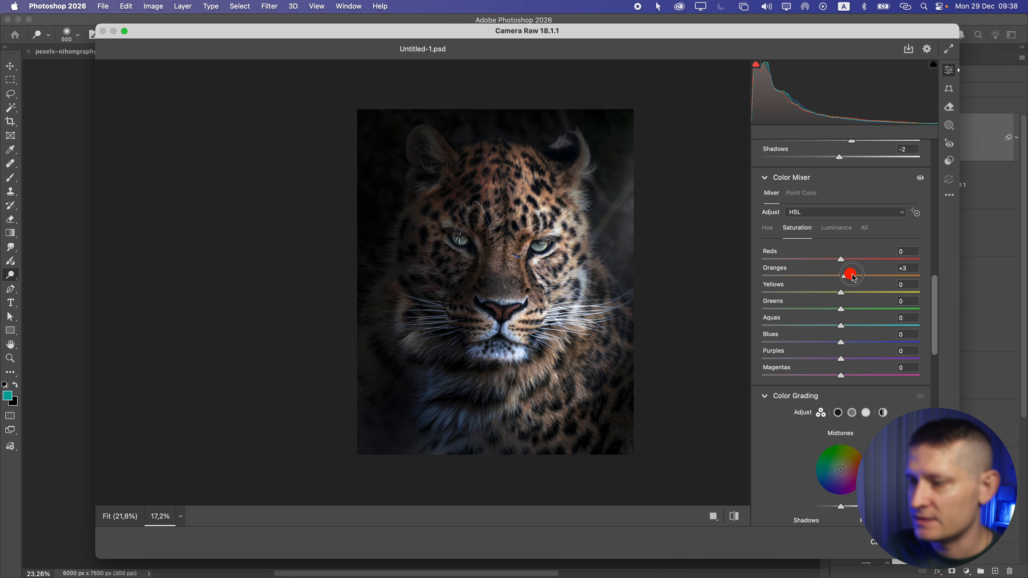
left_click_drag(852, 275, 895, 276)
mouse_move(553, 260)
left_mouse_down()
mouse_move(490, 261)
mouse_move(559, 260)
left_mouse_up()
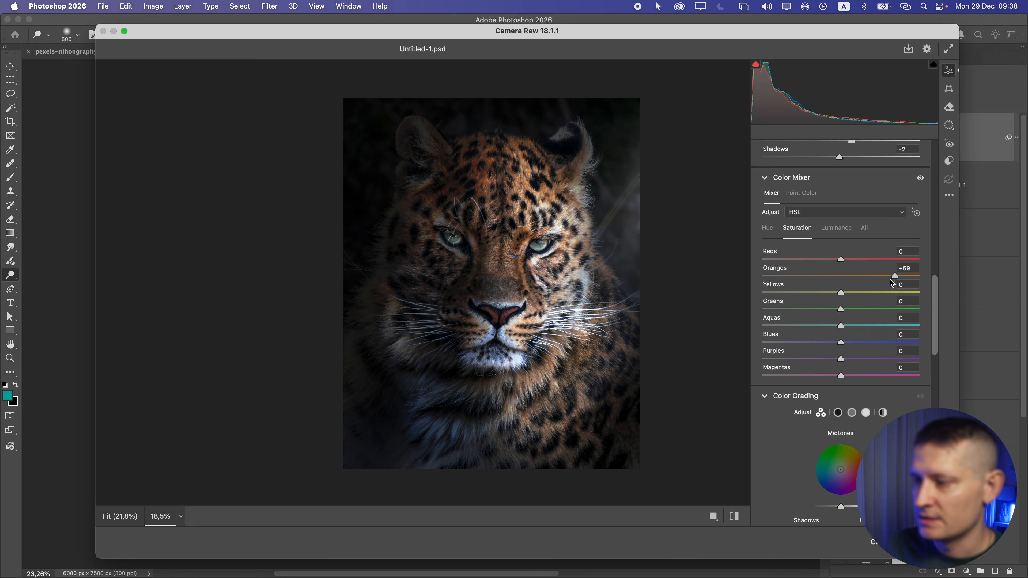
left_click_drag(894, 276, 869, 276)
left_click_drag(631, 261, 524, 244)
left_click_drag(836, 279, 905, 278)
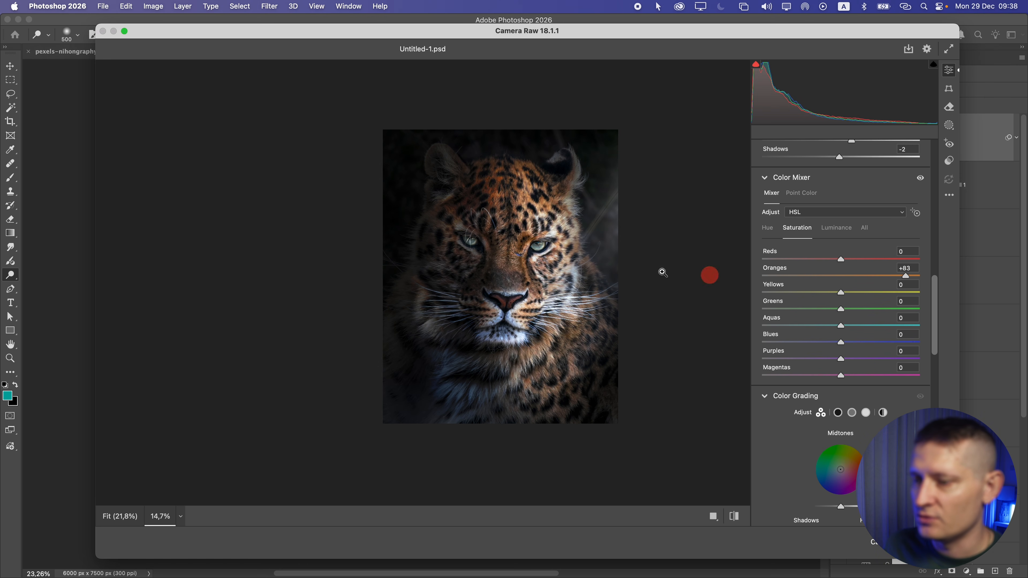
left_click_drag(599, 265, 627, 263)
mouse_move(875, 280)
left_mouse_down()
mouse_move(849, 278)
mouse_move(868, 278)
left_mouse_up()
left_click_drag(657, 254, 488, 183)
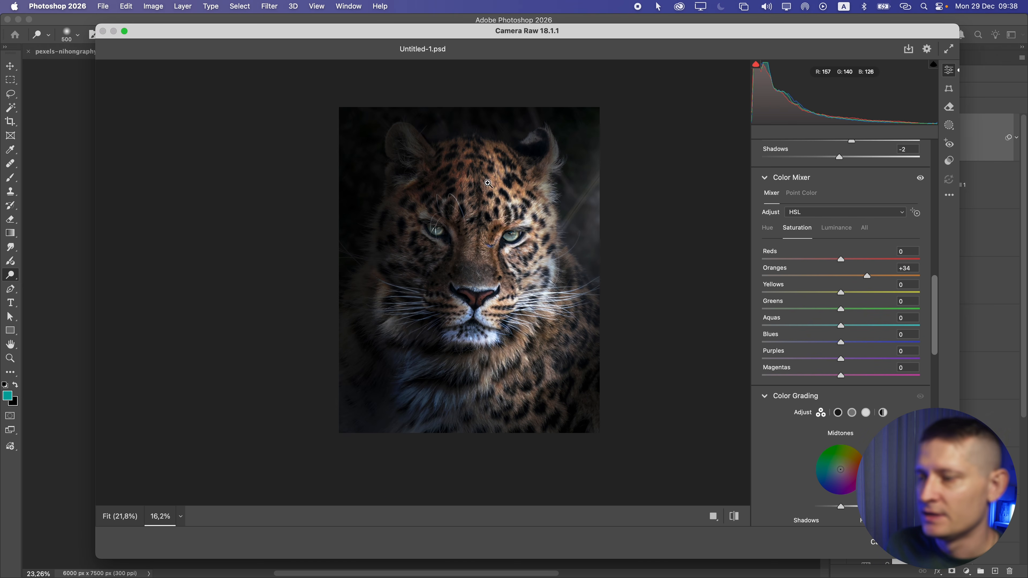
Test several Sharpening strengths in the Detail adjustments while checking the fur and eyes, and set it to 46.
left_click_drag(937, 290, 925, 378)
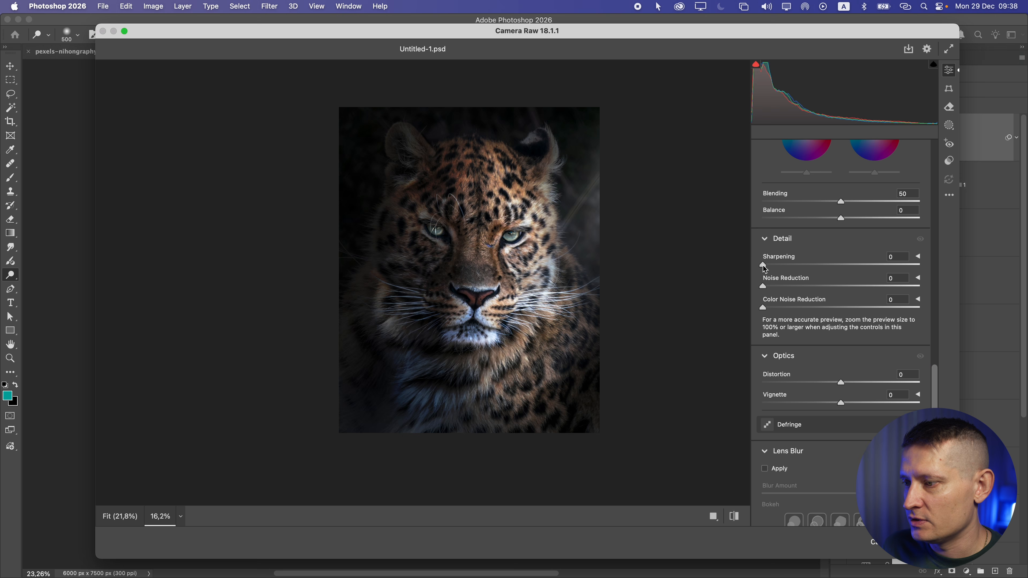
left_click_drag(764, 266, 832, 265)
left_click_drag(445, 223, 556, 237)
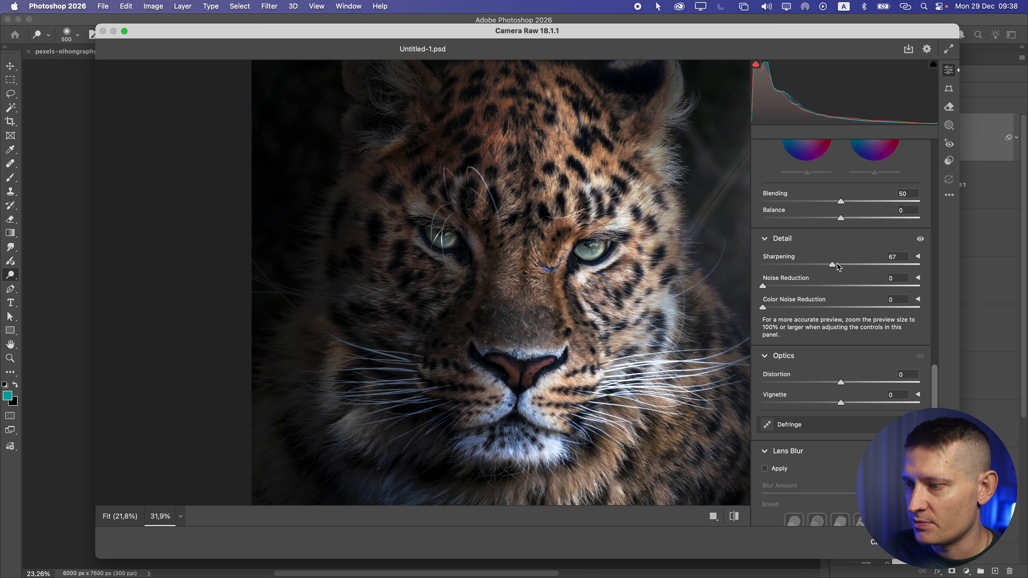
left_click_drag(834, 265, 876, 264)
left_click_drag(588, 254, 695, 254)
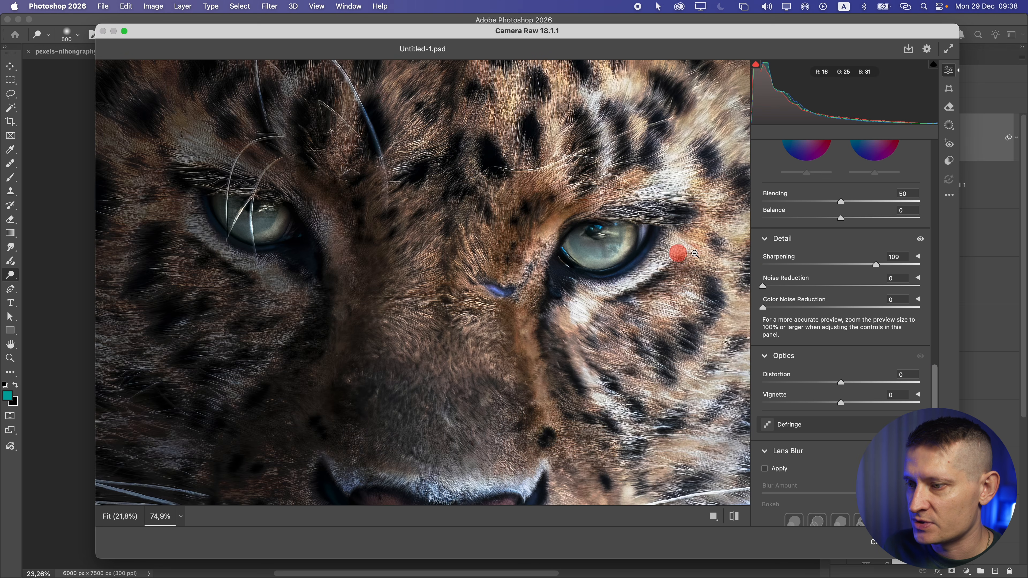
left_click_drag(832, 263, 849, 265)
left_click_drag(588, 250, 529, 243)
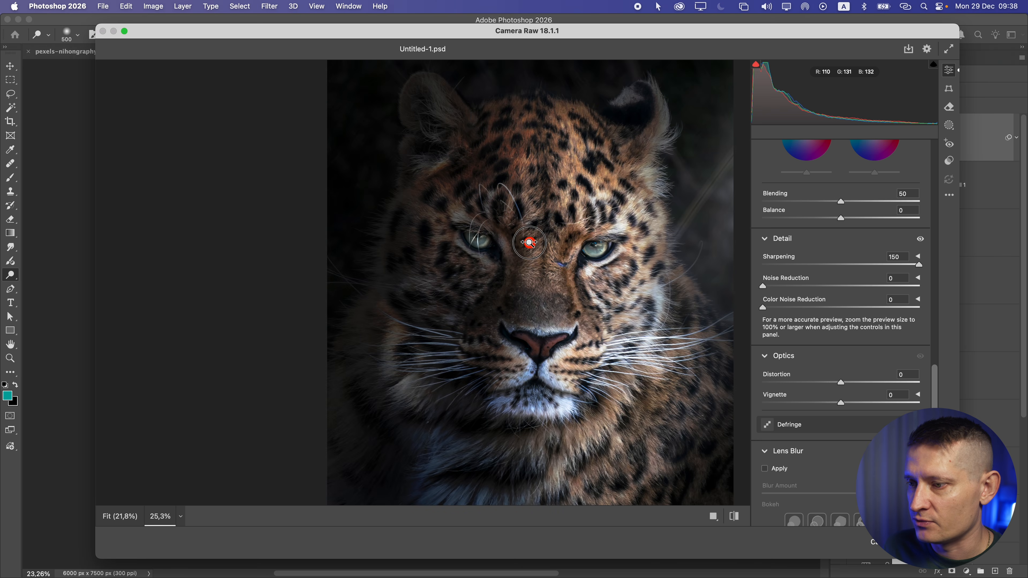
Set Noise Reduction to 39 and Color Noise Reduction to 33, checking the fur around the eyes.
left_click_drag(779, 287, 825, 289)
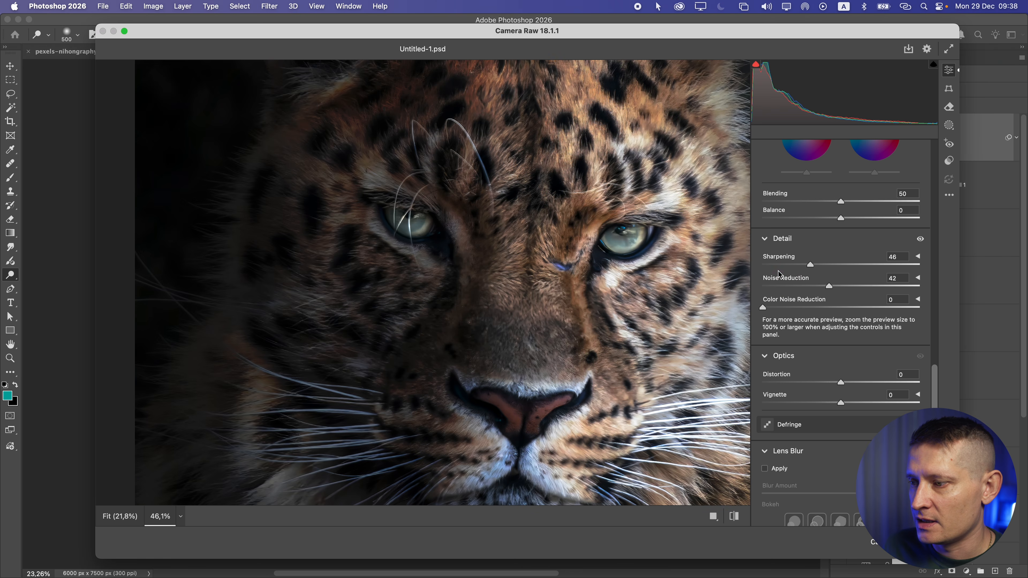
scroll(543, 266, "down", 5)
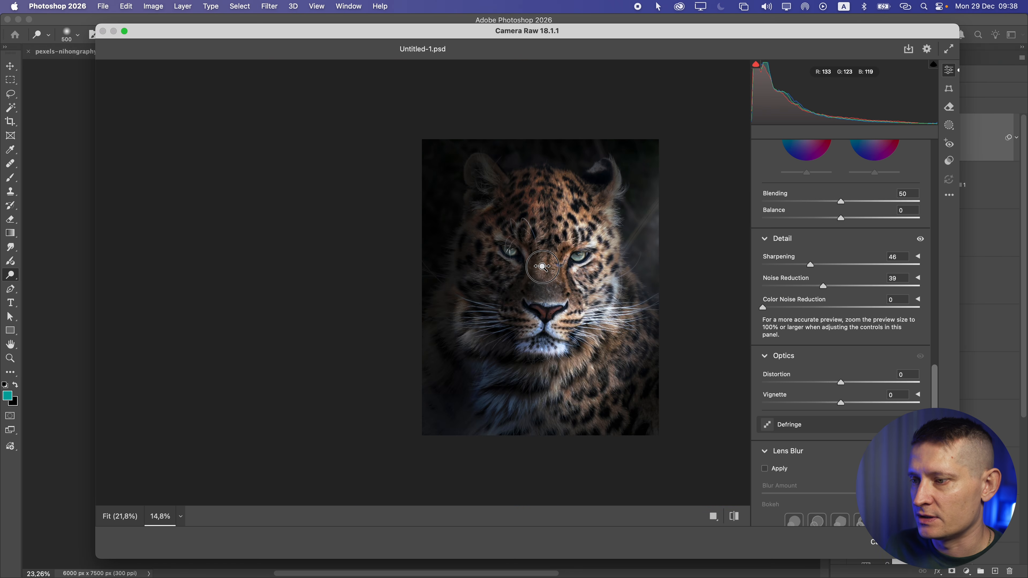
scroll(530, 268, "up", 3)
scroll(709, 235, "up", 5)
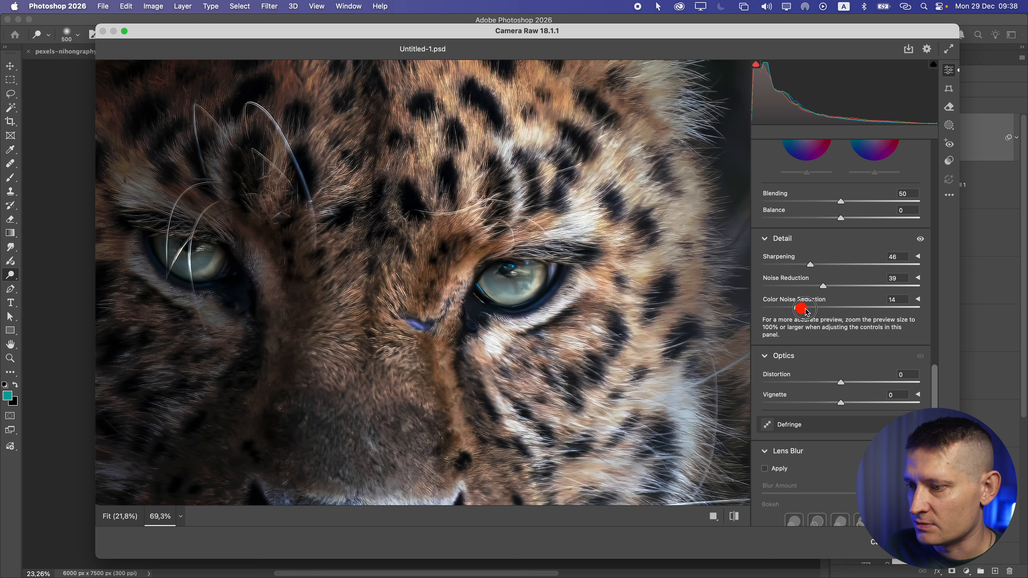
left_click_drag(806, 310, 815, 308)
scroll(684, 292, "down", 5)
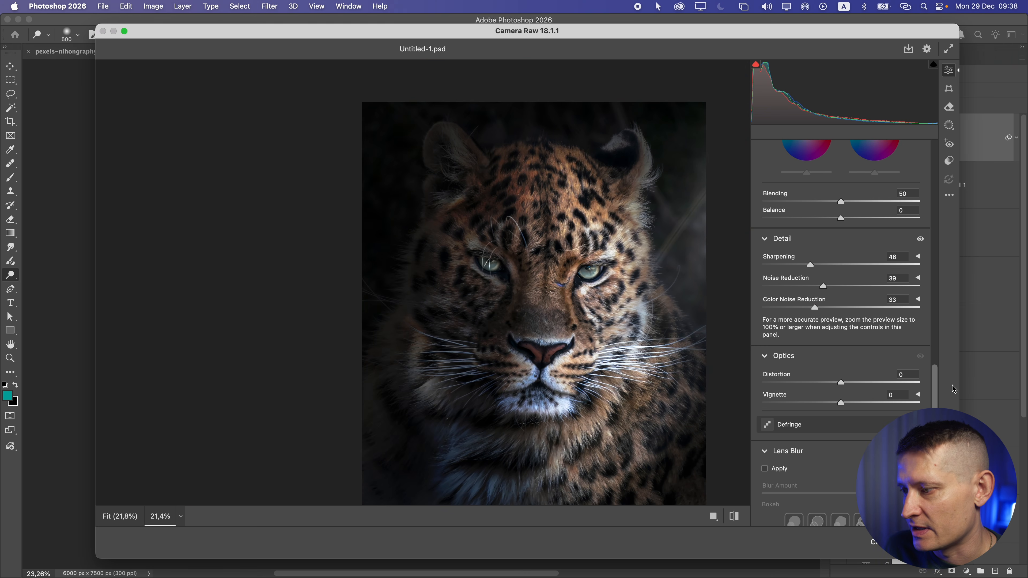
Set the Red Primary hue to +14 and its saturation to +9 in the Calibration adjustments.
left_click_drag(935, 378, 935, 458)
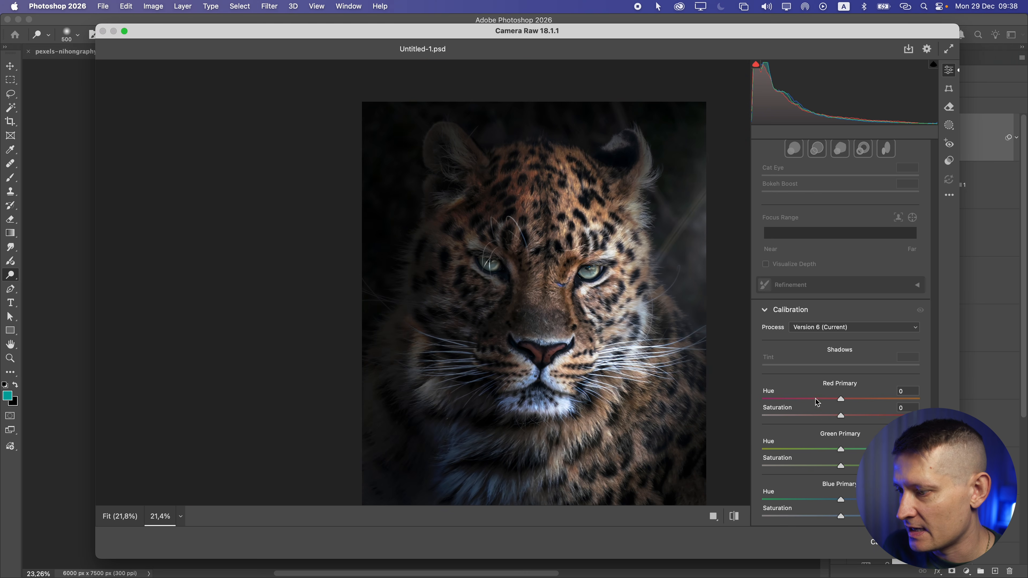
left_click_drag(841, 400, 759, 389)
mouse_move(660, 380)
left_mouse_down()
mouse_move(588, 372)
mouse_move(643, 371)
left_mouse_up()
left_click_drag(807, 398, 853, 400)
left_click_drag(841, 417, 911, 415)
left_click_drag(585, 345, 589, 375)
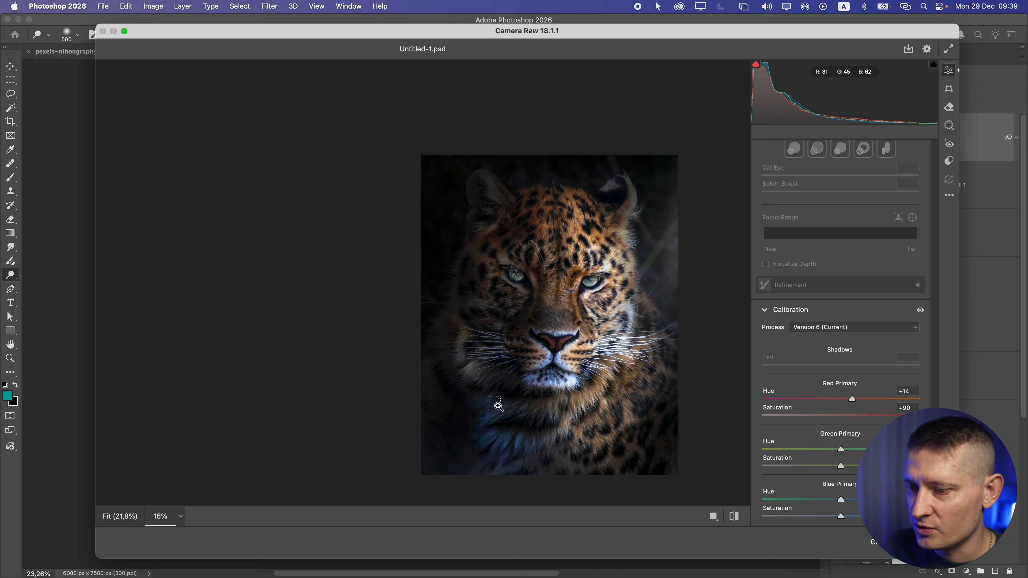
left_click_drag(874, 414, 886, 446)
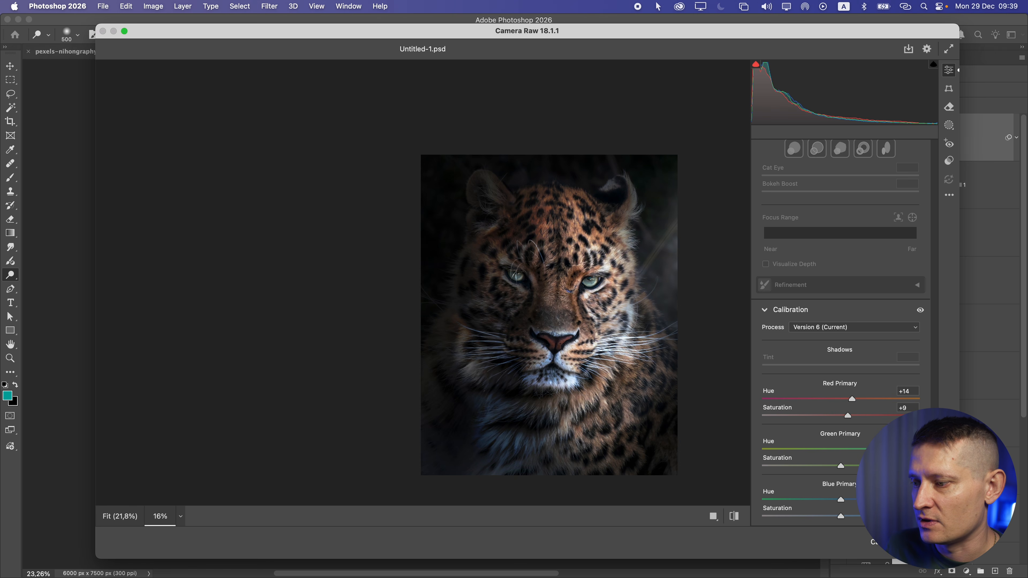
Fine-tune the Green and Blue Primary calibration, raising green saturation slightly, and apply the Camera Raw Filter to Layer 8.
left_click_drag(870, 466, 814, 466)
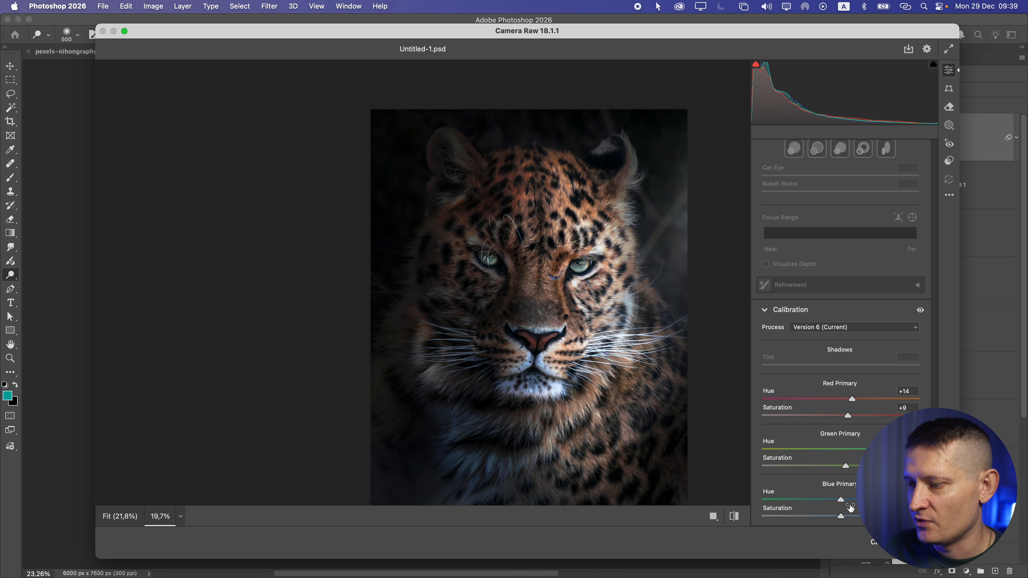
left_click_drag(883, 500, 840, 499)
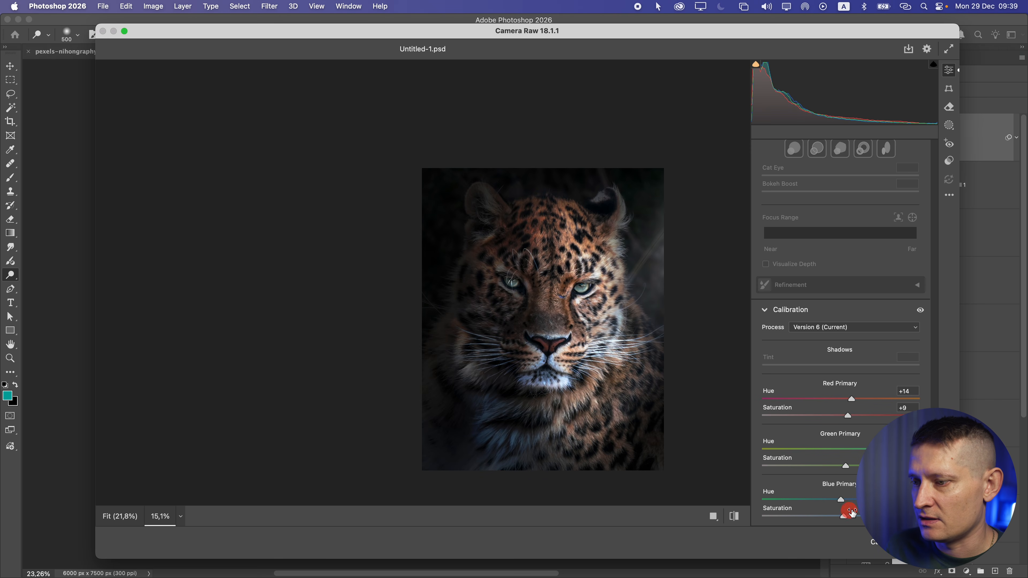
key("Return")
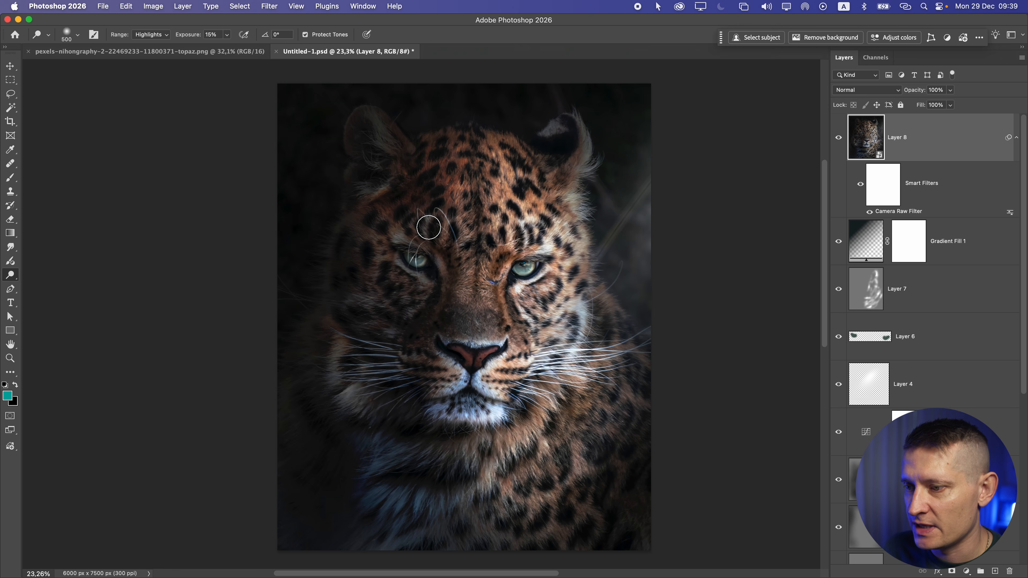
Add a Color Balance adjustment layer above Layer 8 and set its Shadows to -2 Cyan–Red and +1 Yellow–Blue.
left_click(968, 571)
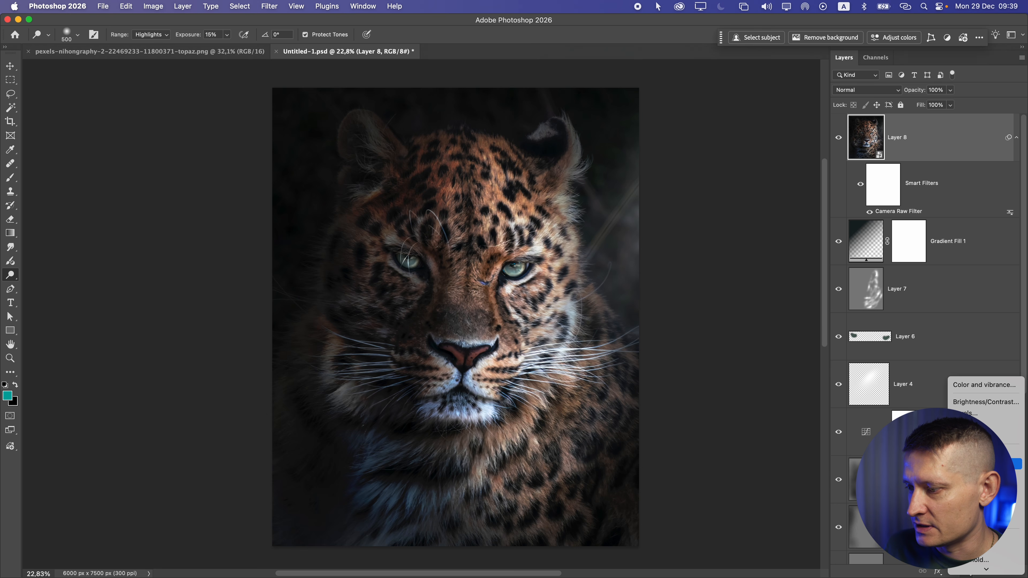
left_click(987, 464)
left_click_drag(794, 113, 788, 134)
left_click_drag(725, 87, 718, 77)
left_click_drag(798, 156, 800, 156)
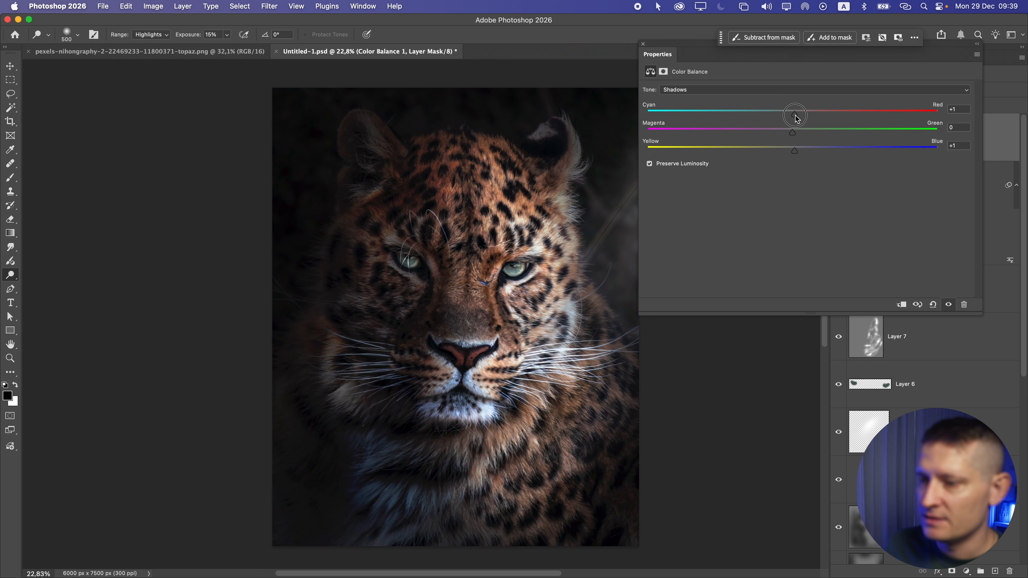
left_click_drag(796, 118, 796, 117)
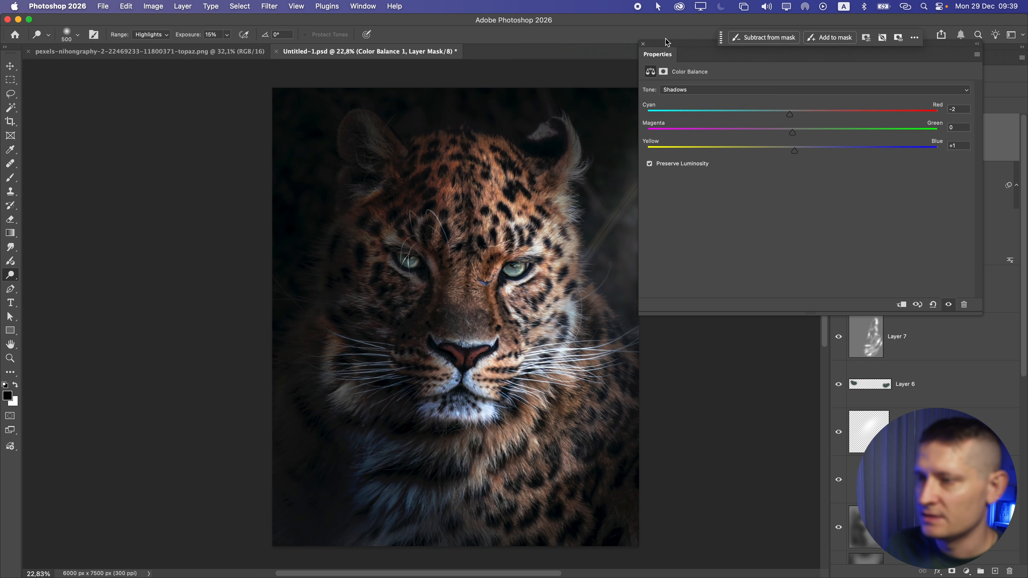
left_click(647, 44)
Add a Color Lookup adjustment layer with the 3Strip.look 3DLUT and lower its opacity to 35%.
left_click(967, 571)
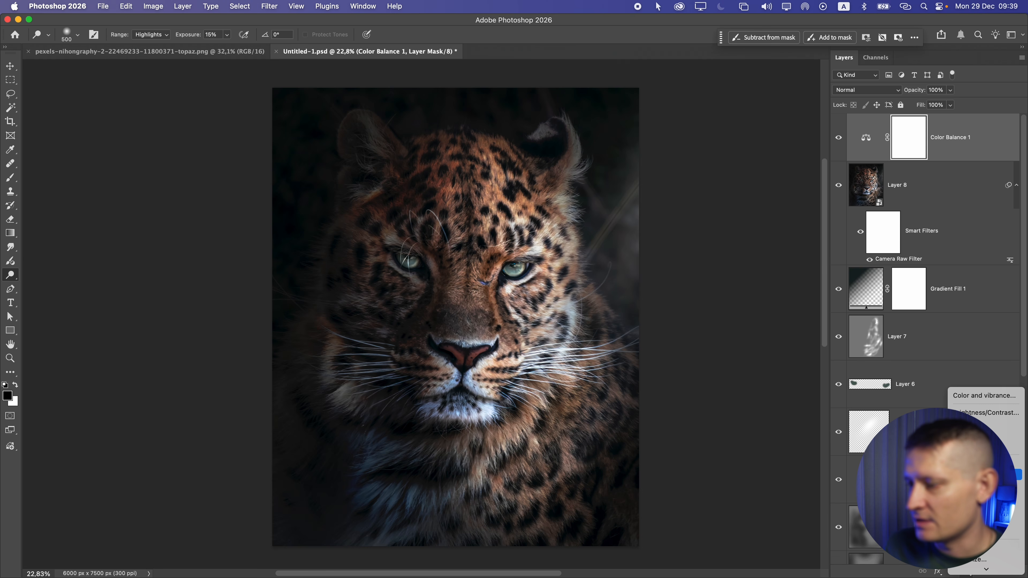
left_click(980, 523)
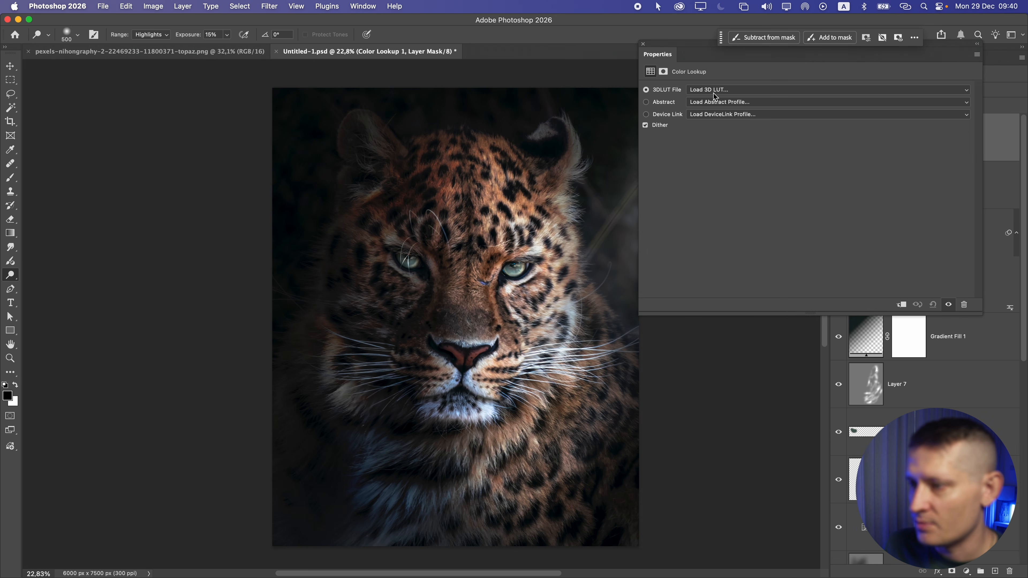
left_click(714, 90)
left_click(718, 125)
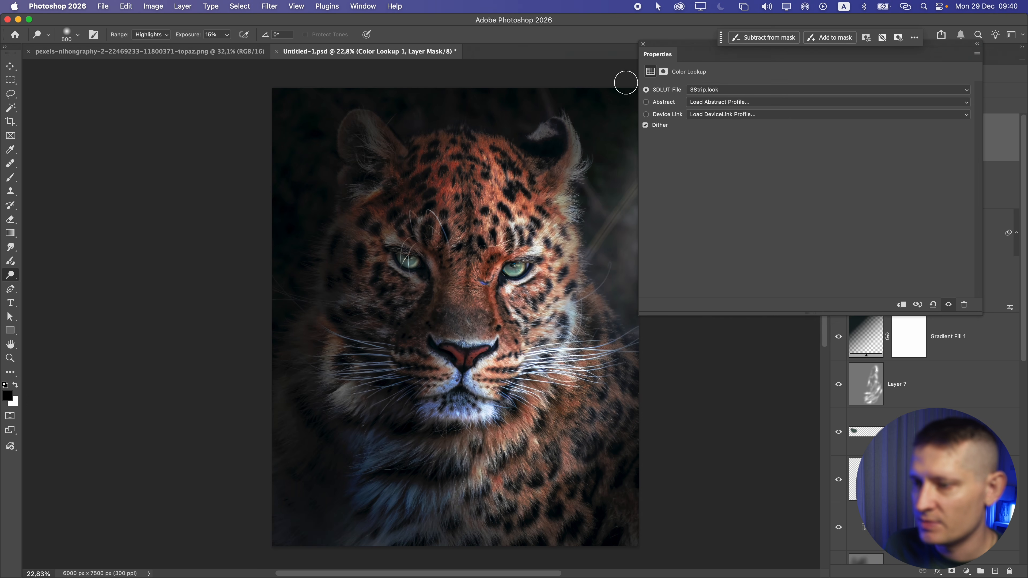
left_click(643, 43)
left_click_drag(949, 94, 915, 98)
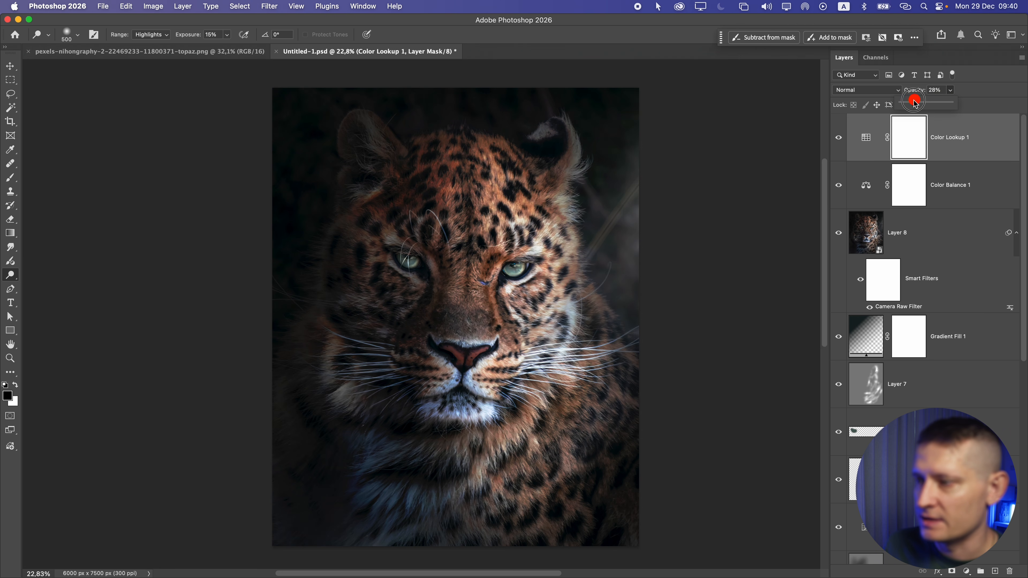
scroll(434, 381, "up", 3)
left_click(468, 378)
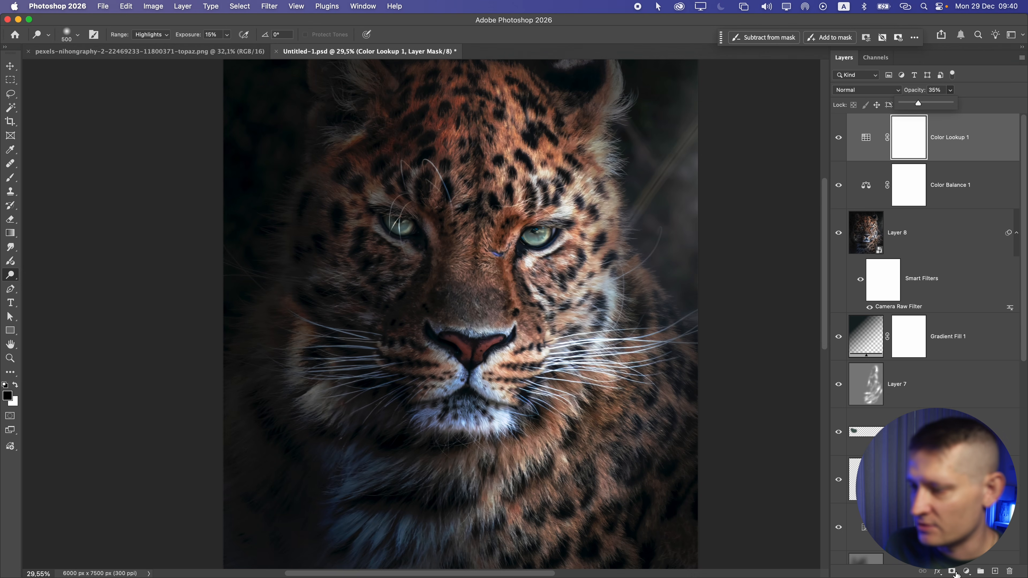
Add a Hue/Saturation adjustment layer, sample the chin fur to target the Blues, and set their saturation to -100.
left_click(967, 572)
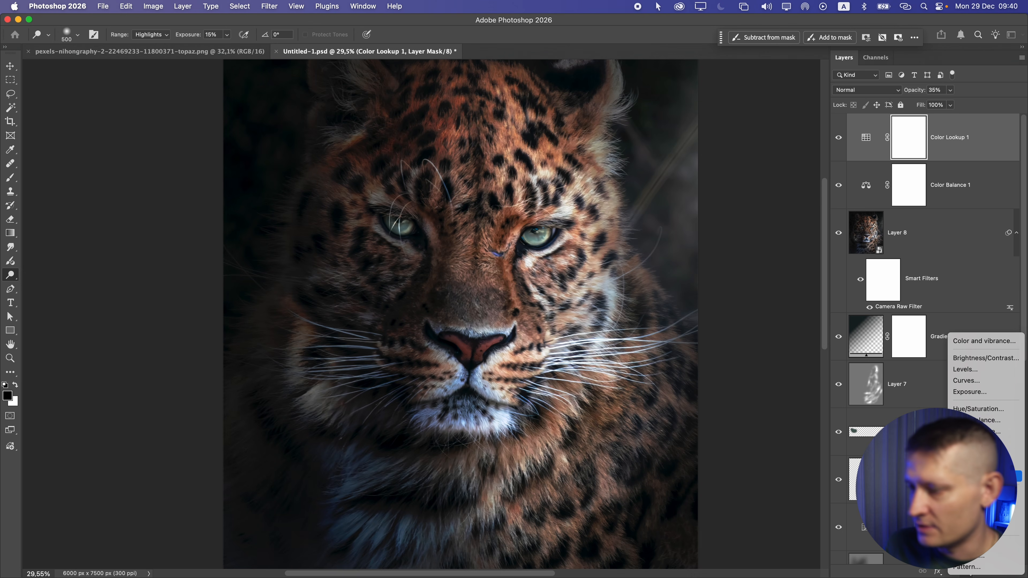
left_click(980, 409)
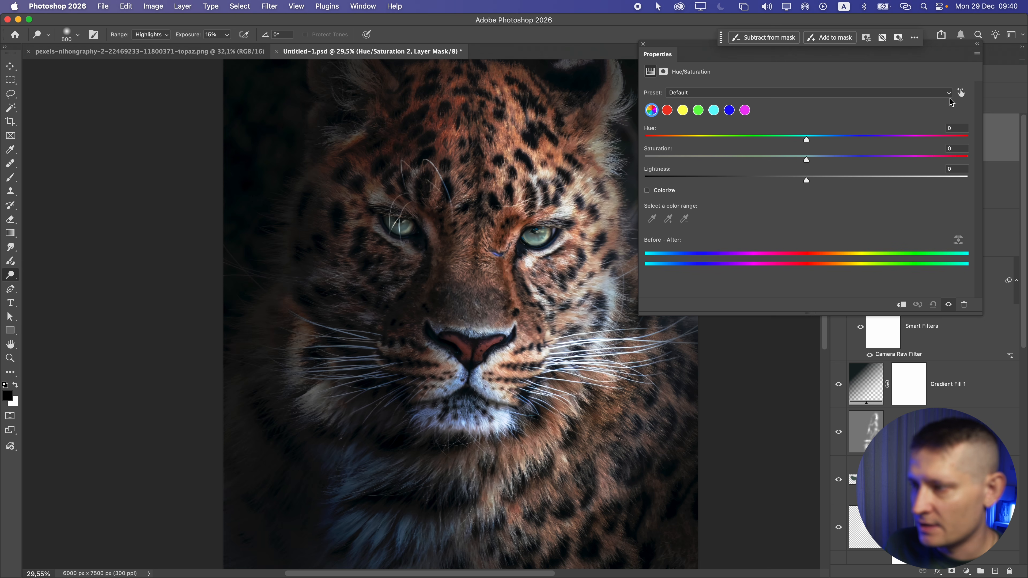
left_click(958, 97)
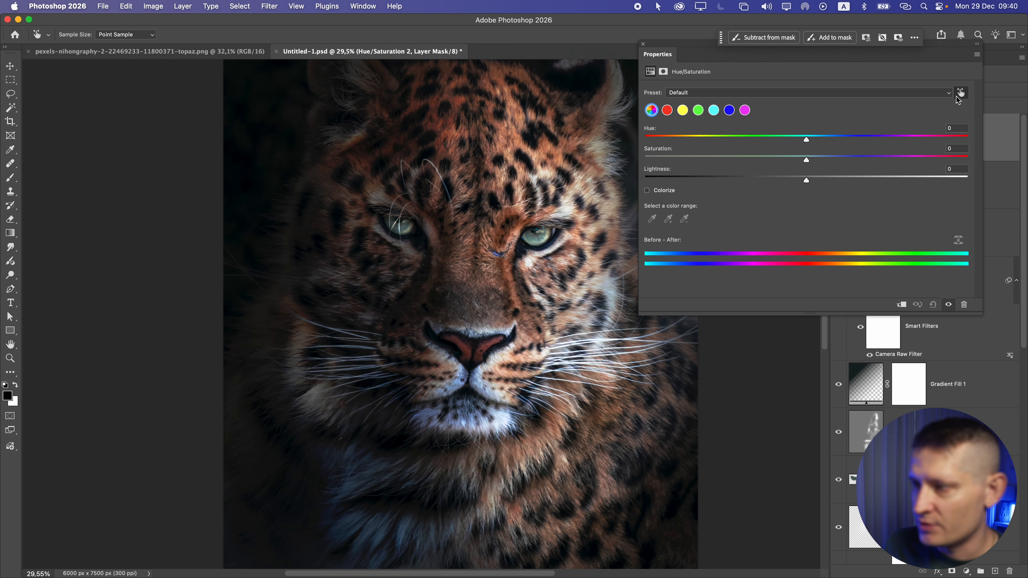
left_click(480, 377)
left_click_drag(808, 157, 599, 153)
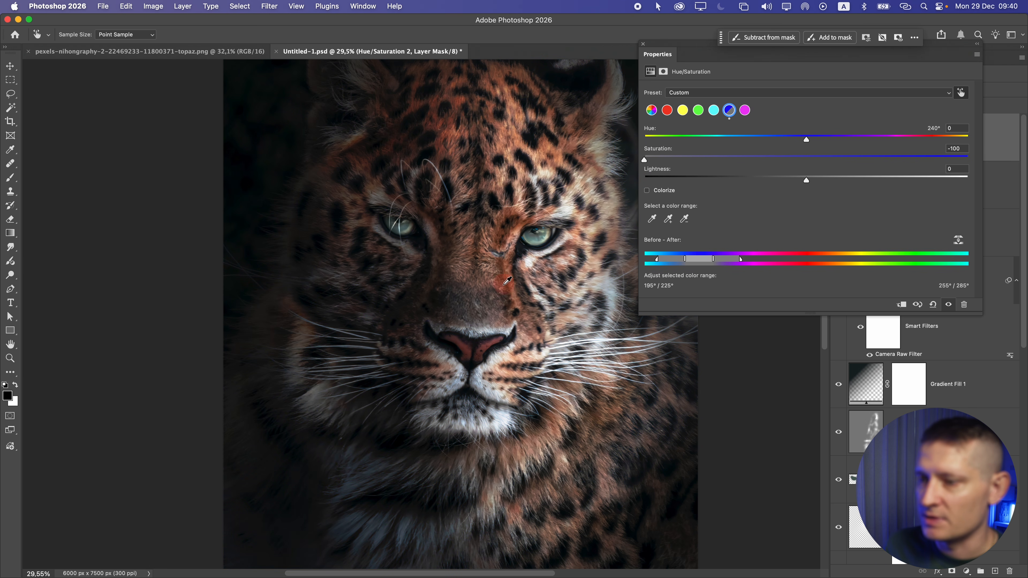
scroll(504, 282, "up", 1)
left_click(645, 44)
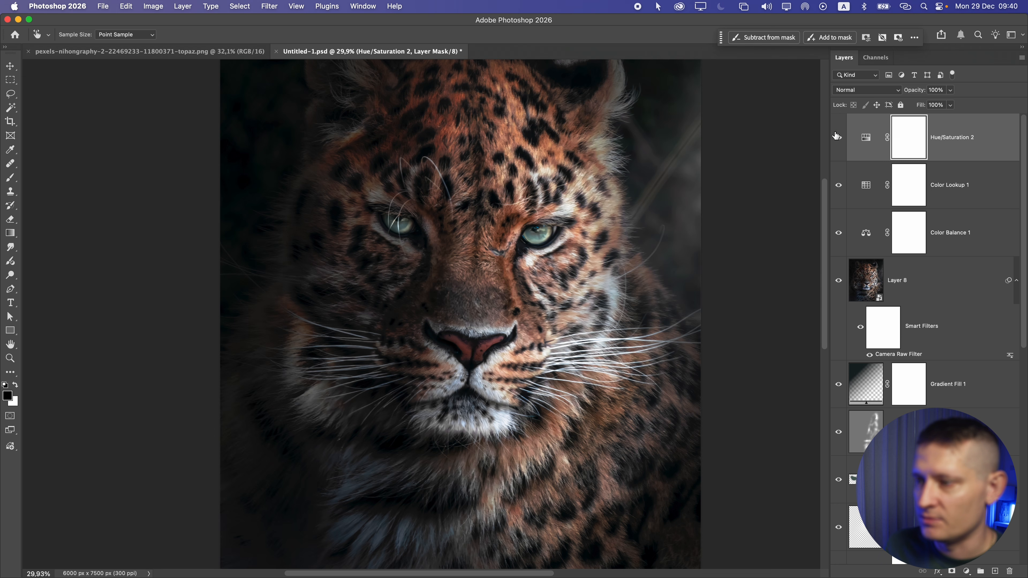
key("o")
left_click(840, 138)
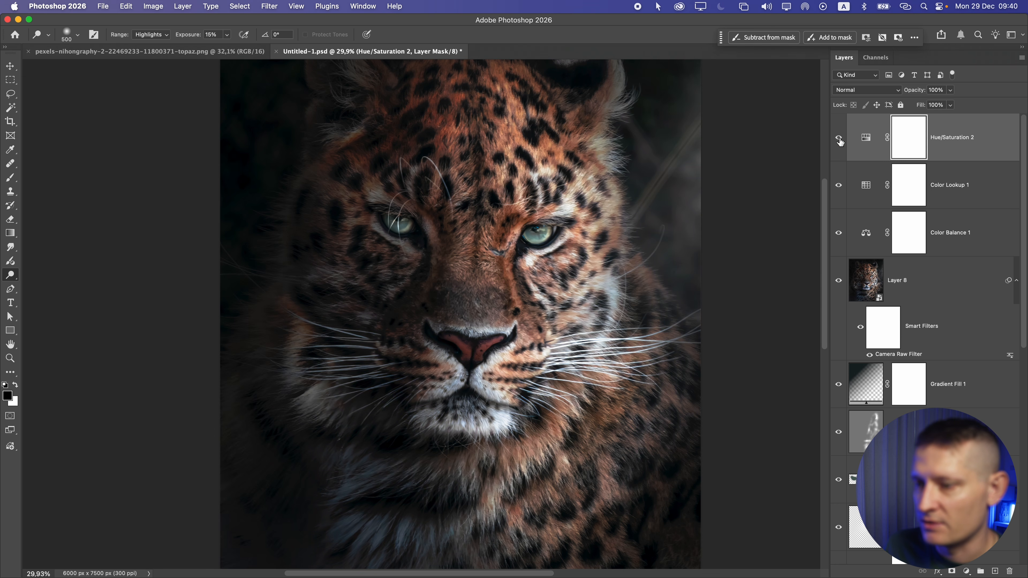
Group all the layers from Curves 1 up to Hue/Saturation 2, leaving Layer 1 and the Background outside.
scroll(444, 310, "down", 8)
scroll(444, 323, "up", 8)
scroll(440, 323, "down", 7)
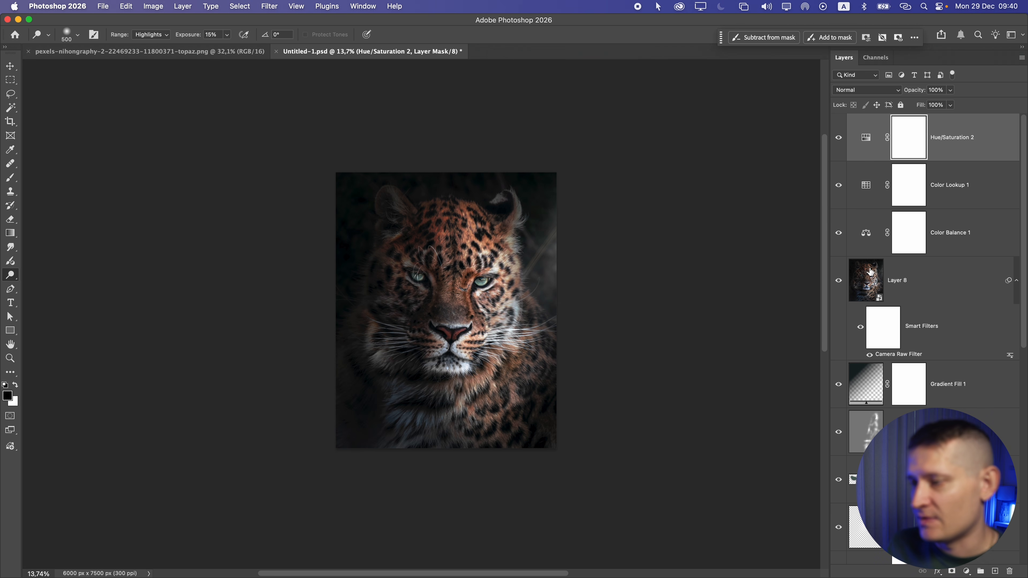
scroll(871, 271, "down", 10)
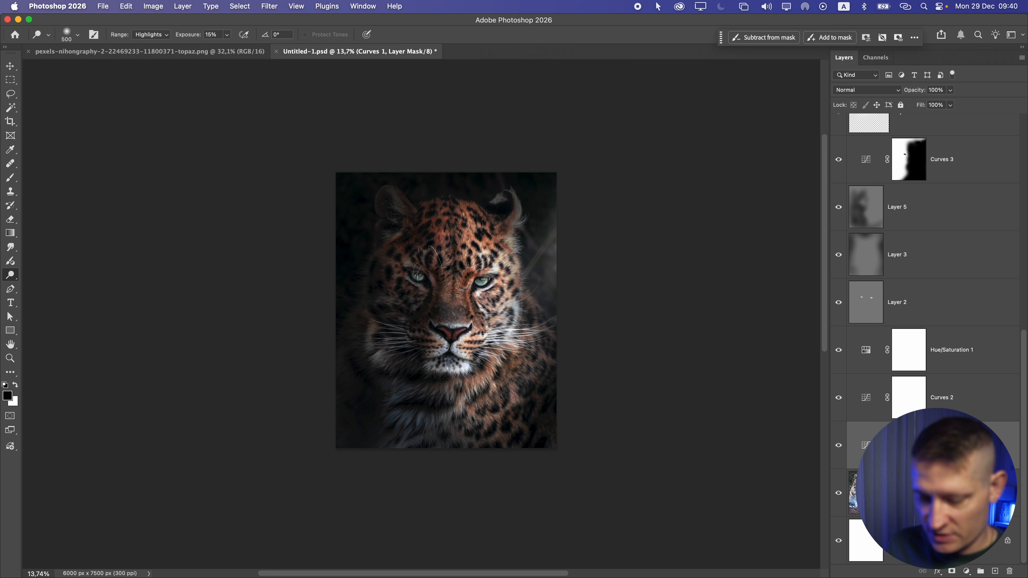
scroll(931, 284, "up", 10)
left_click(956, 138)
key("super+g")
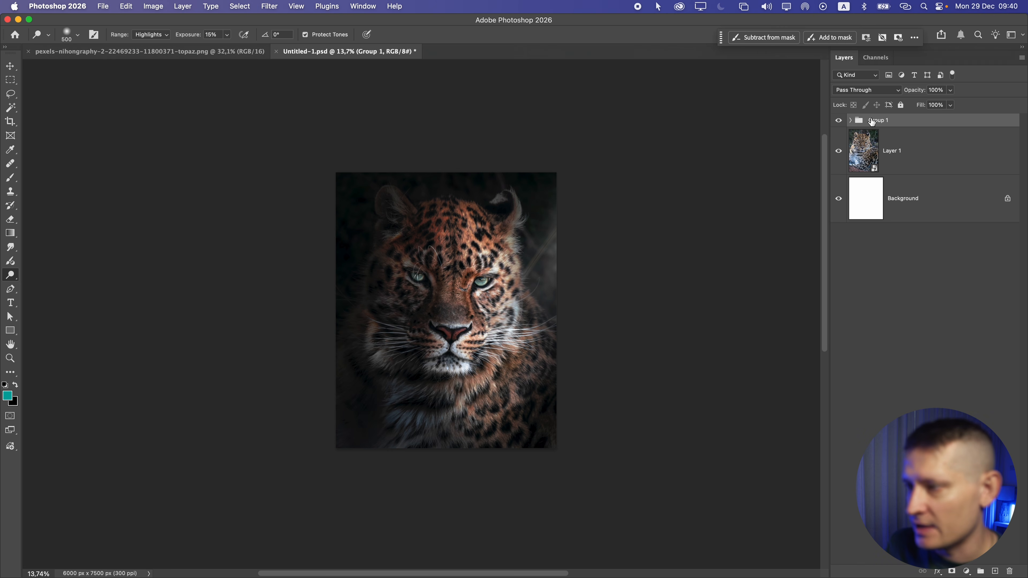
Hide and show Group 1 to compare the original leopard photo with the edited portrait.
left_click(839, 120)
scroll(460, 289, "up", 3)
scroll(460, 290, "up", 1)
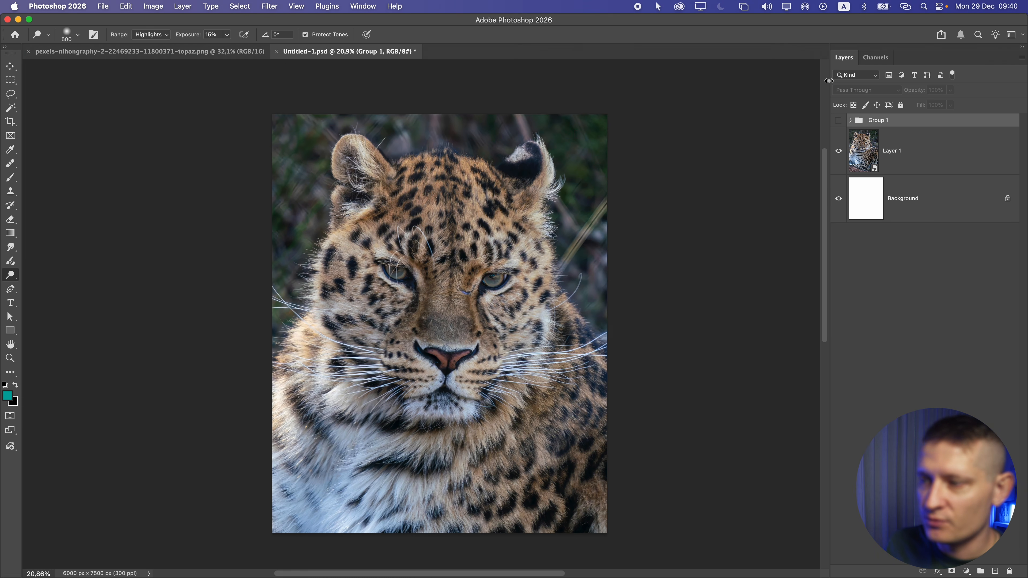
left_click(838, 120)
scroll(563, 296, "down", 5)
scroll(550, 303, "up", 6)
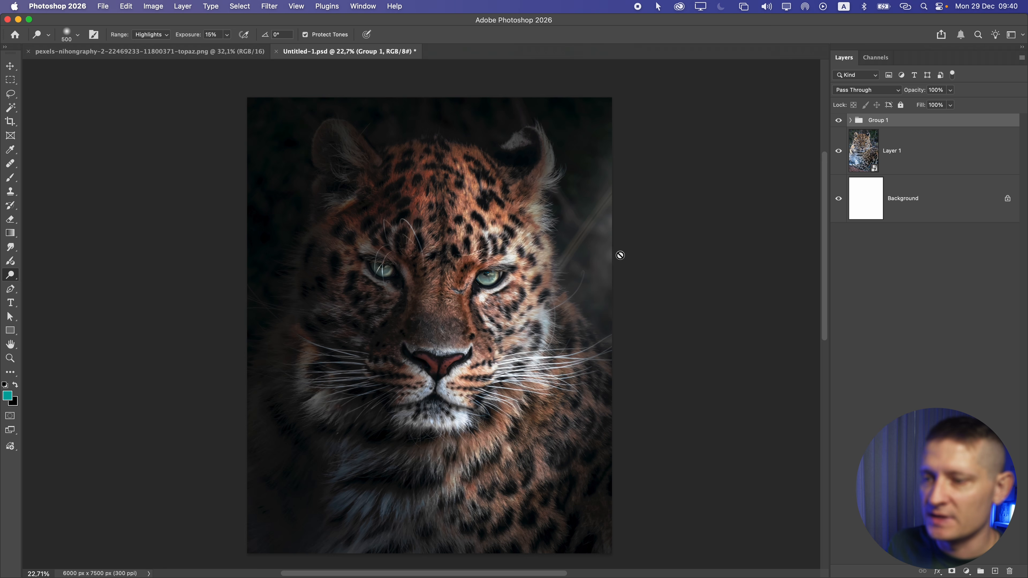
right_click(671, 241)
left_click(684, 263)
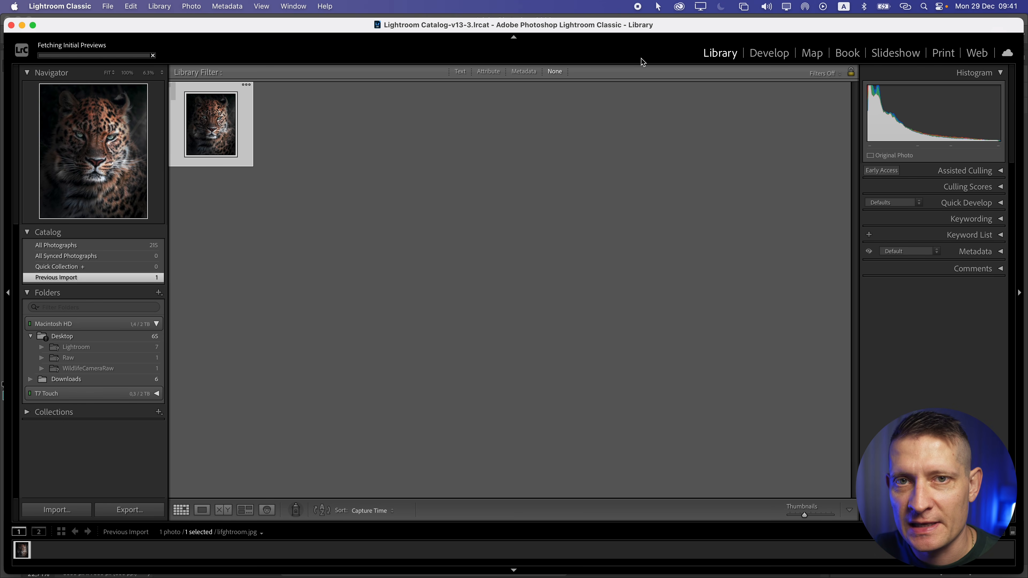
Open the imported leopard portrait for editing in Lightroom Classic's Develop module.
left_click(765, 57)
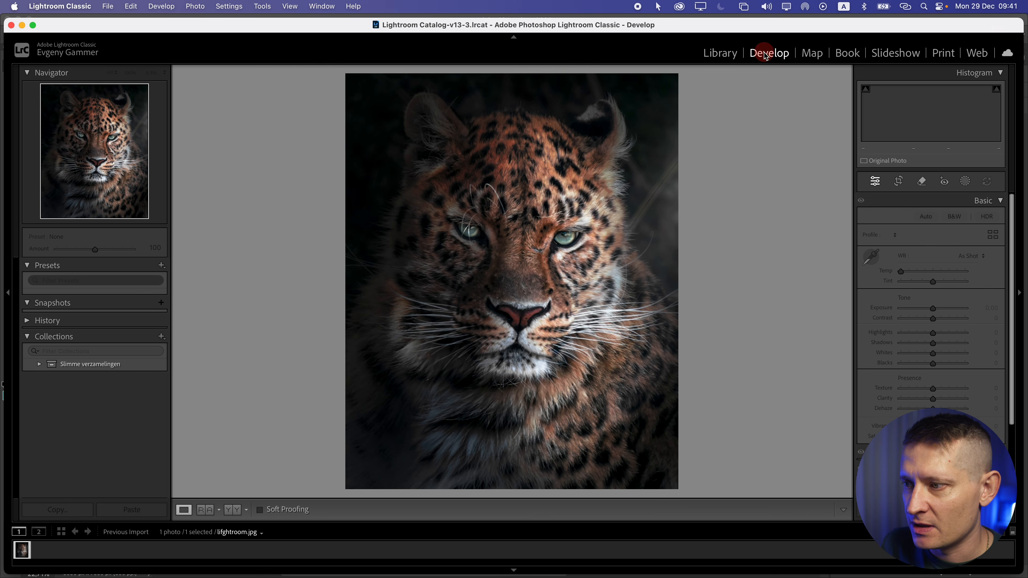